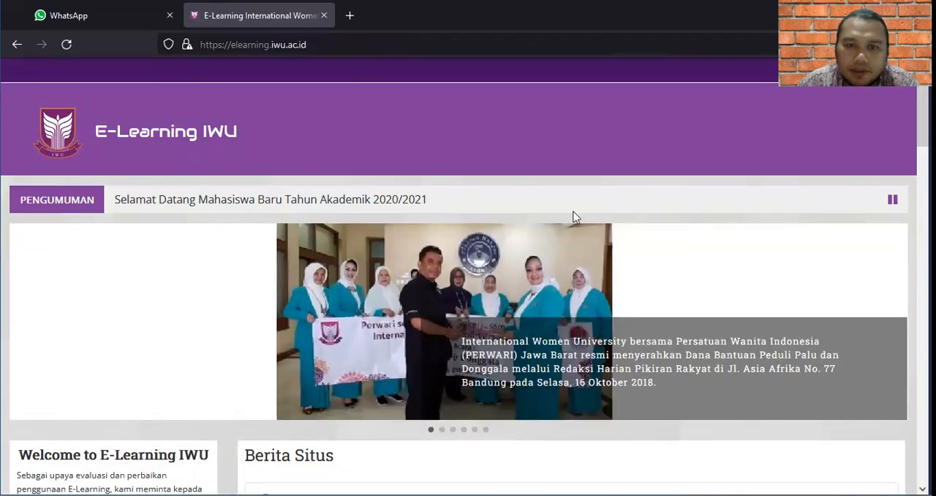
# Enter the lecturer account's username in the login form of the E-Learning home page.
pyautogui.scroll(-1, 468, 293)
pyautogui.scroll(-3, 468, 293)
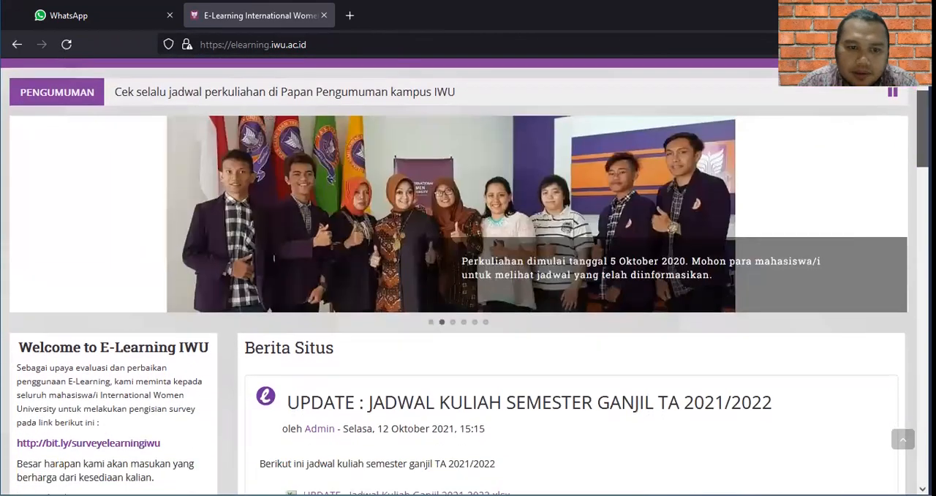
pyautogui.scroll(-5, 468, 293)
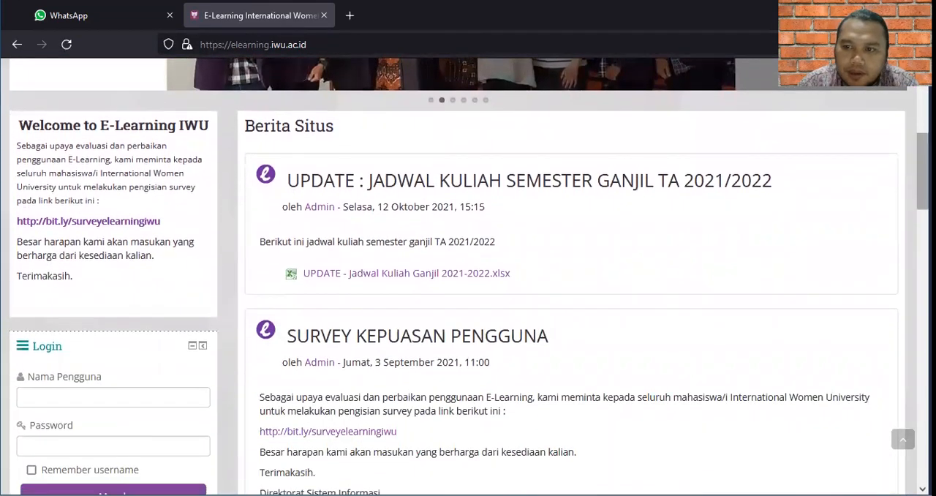
pyautogui.scroll(-2, 468, 292)
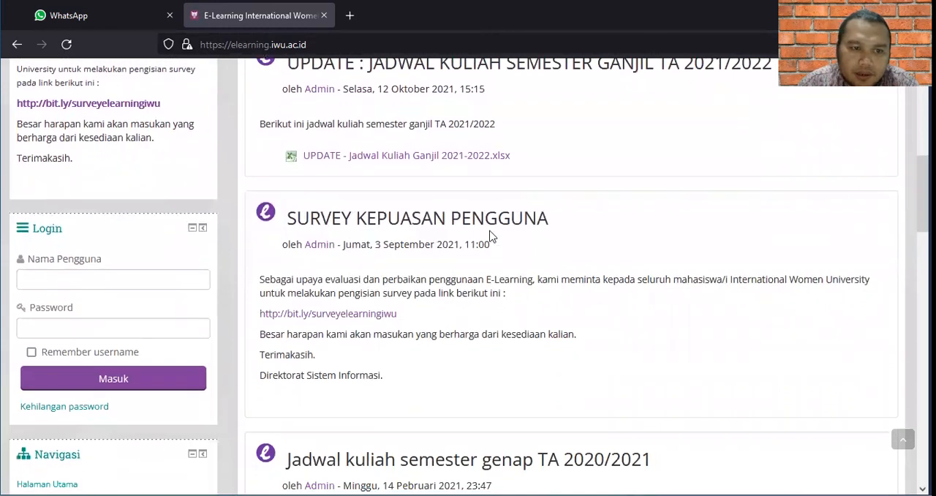
pyautogui.click(143, 277)
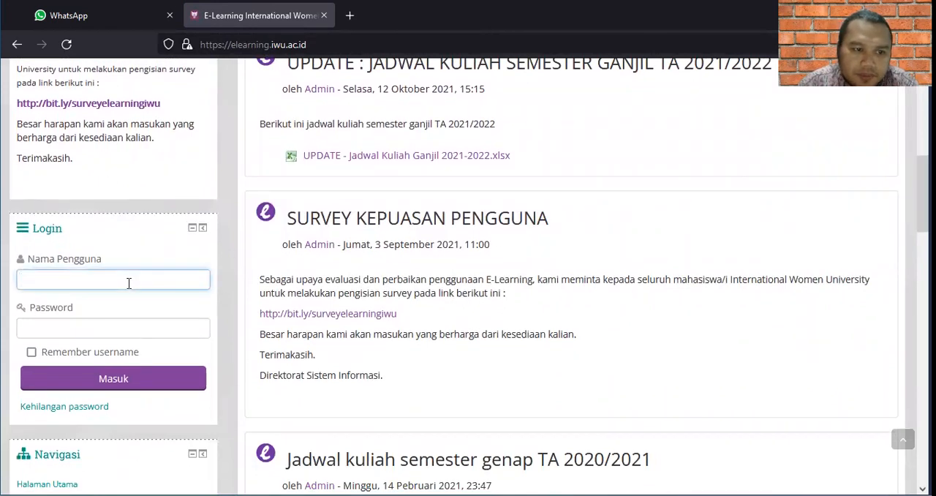
# Enter the account password, sign in, and decline saving the login details in the browser.
pyautogui.click(120, 298)
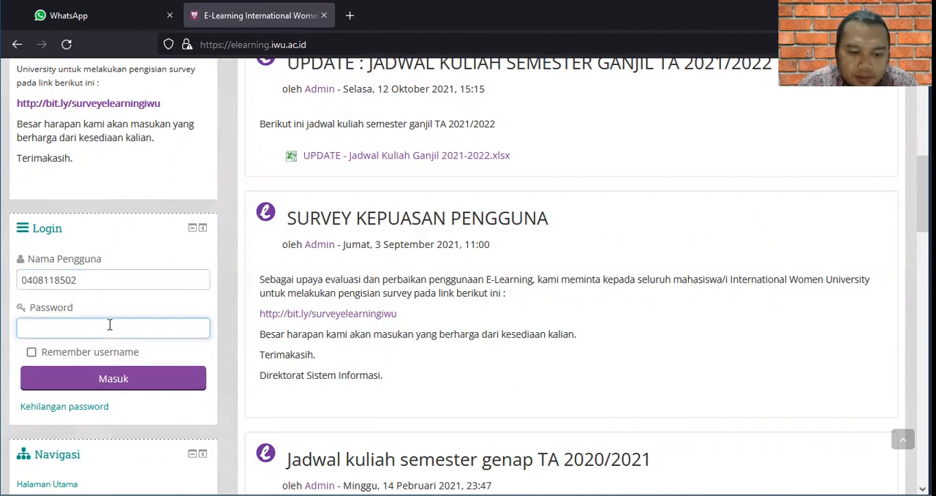
pyautogui.write('*')
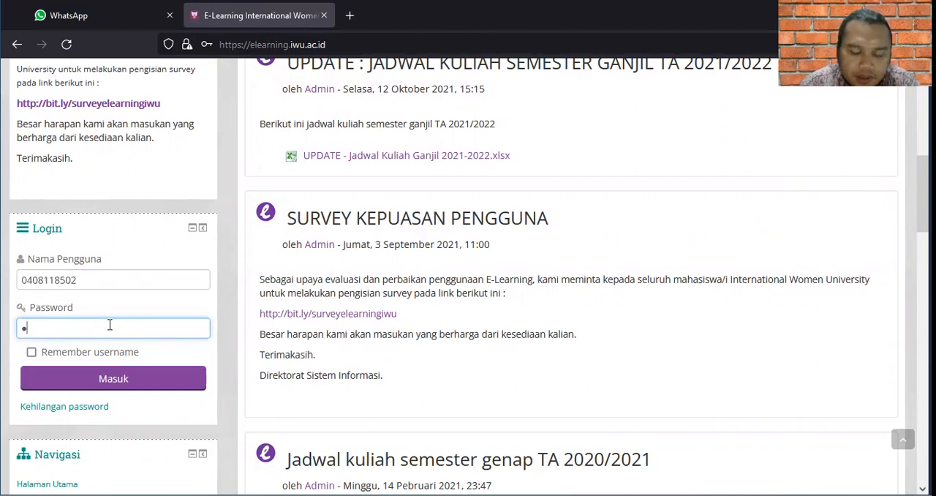
pyautogui.write('***')
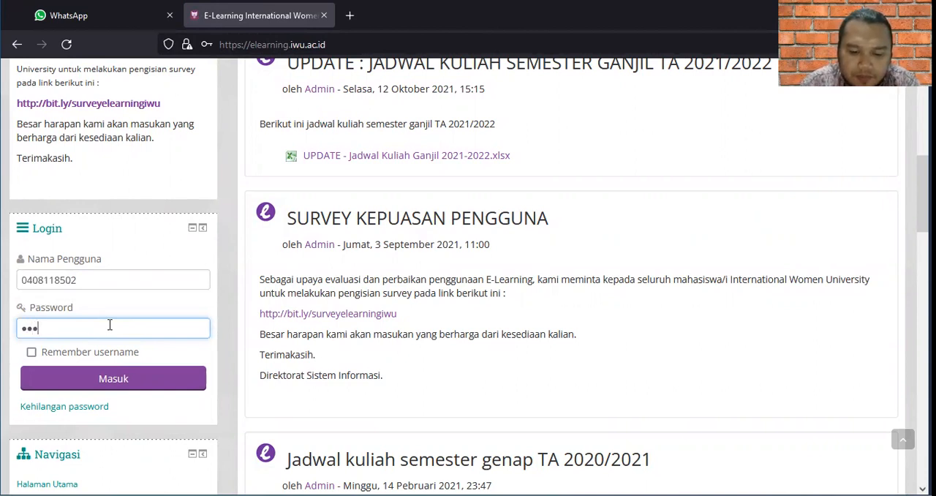
pyautogui.write('*')
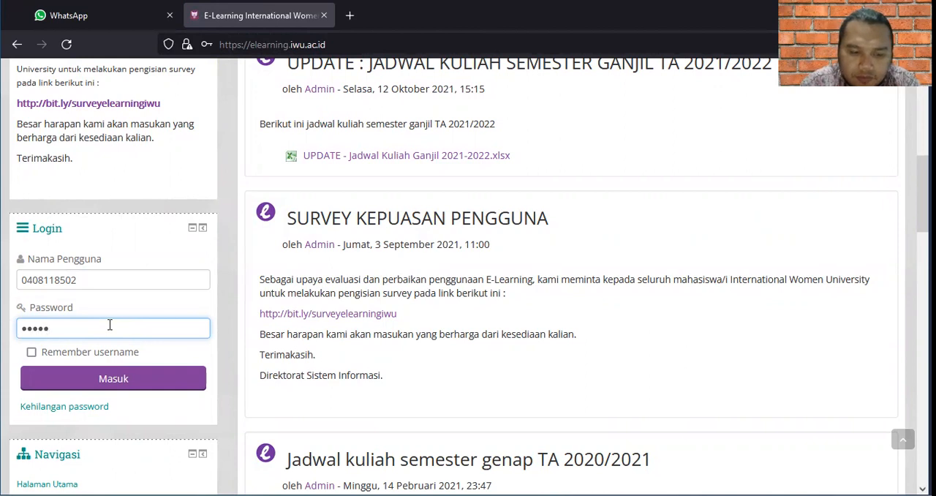
pyautogui.write('***')
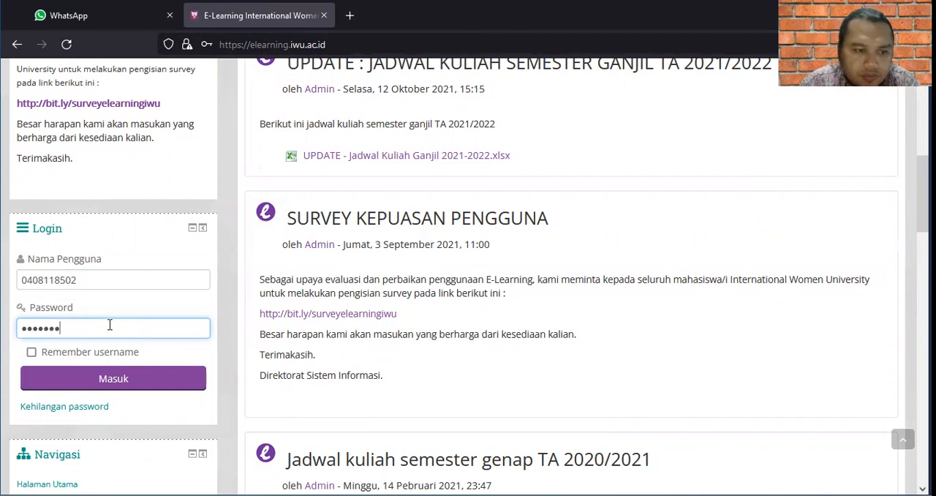
pyautogui.write('*')
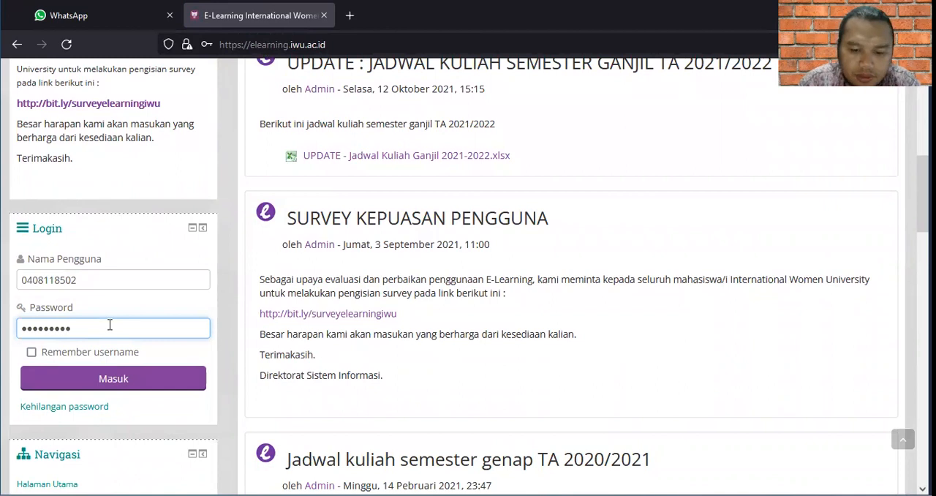
pyautogui.write('***')
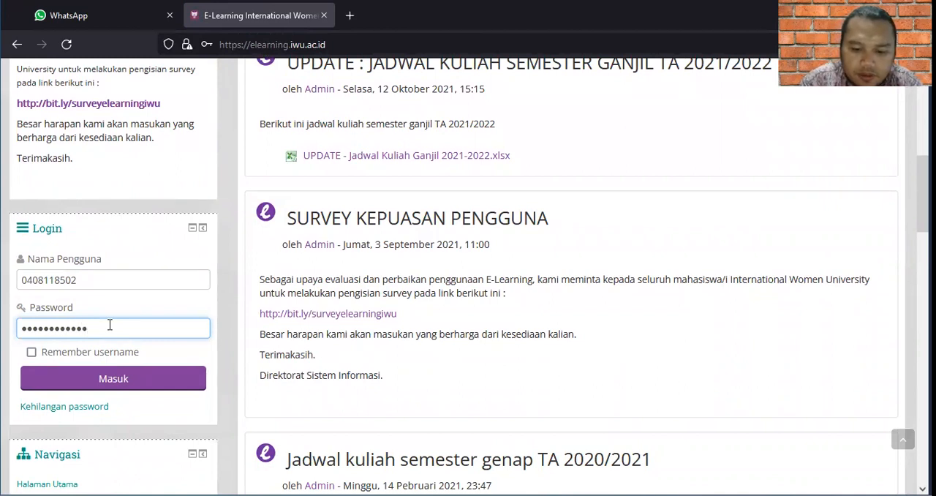
pyautogui.write('****')
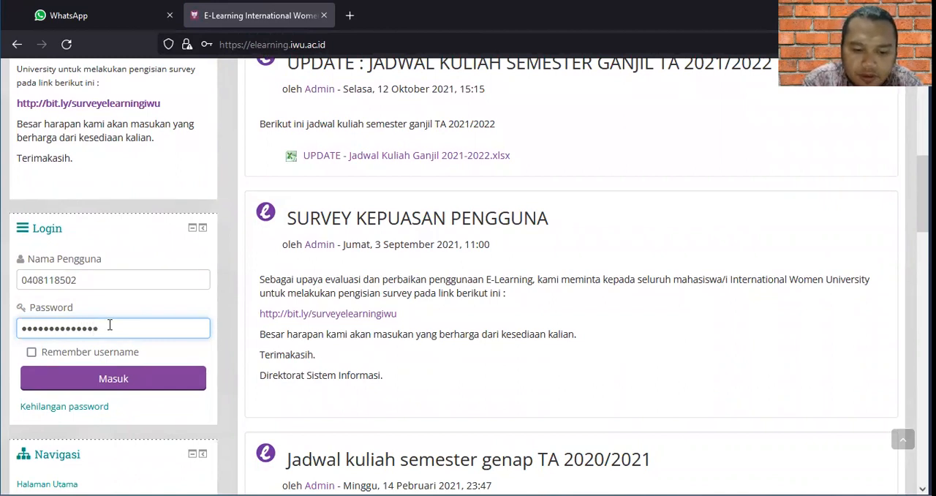
pyautogui.click(113, 383)
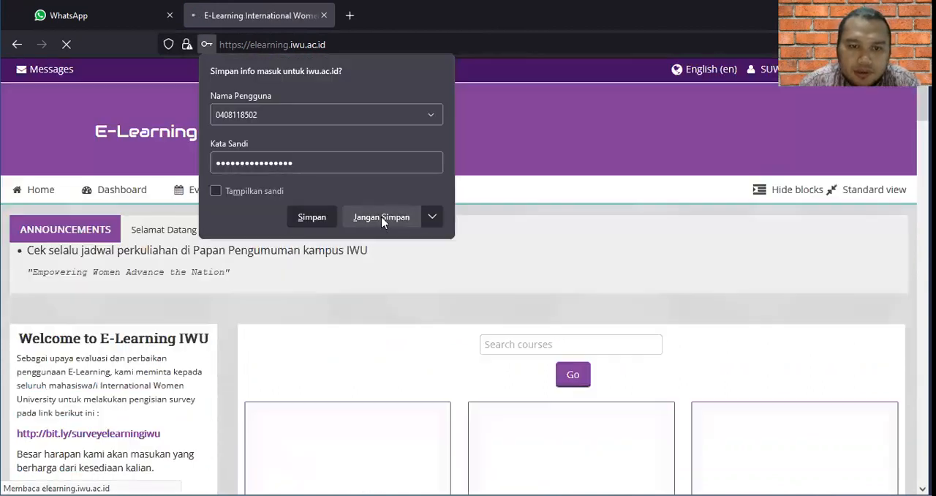
pyautogui.click(380, 218)
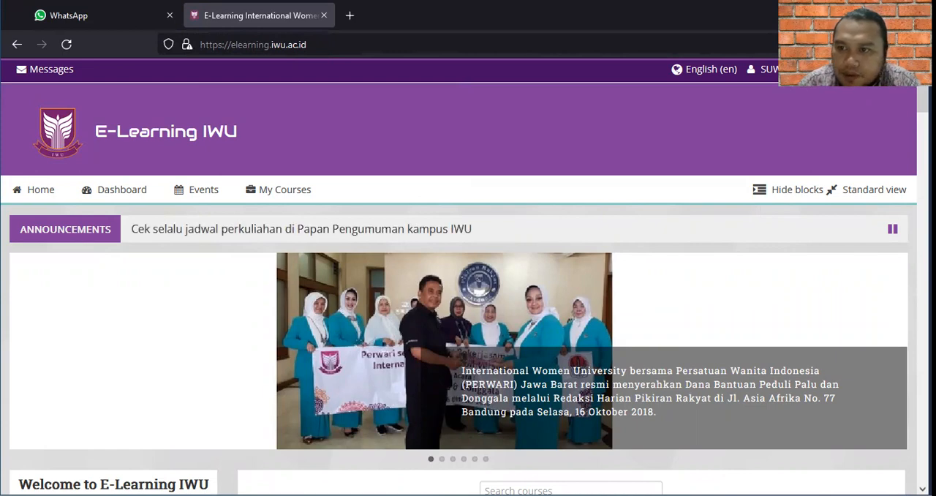
# Open the course and category management page from the site administration.
pyautogui.scroll(-8, 469, 293)
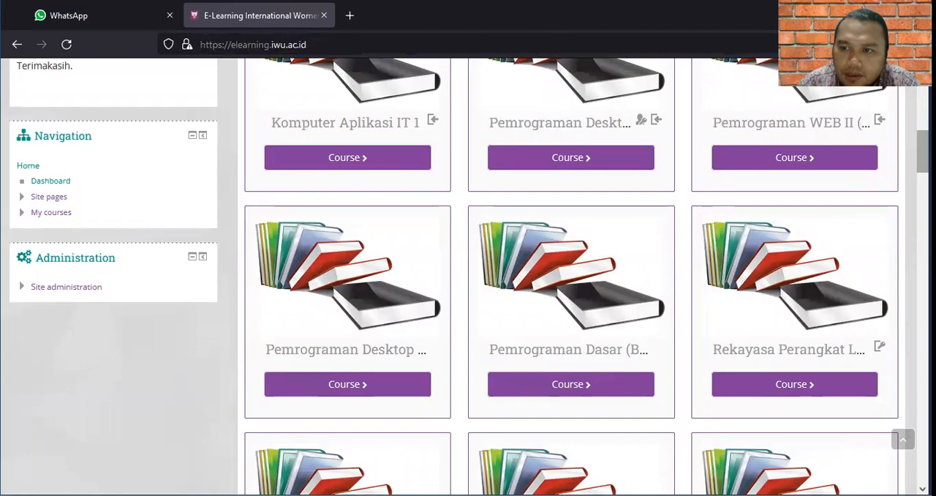
pyautogui.scroll(-5, 468, 293)
pyautogui.scroll(12, 468, 292)
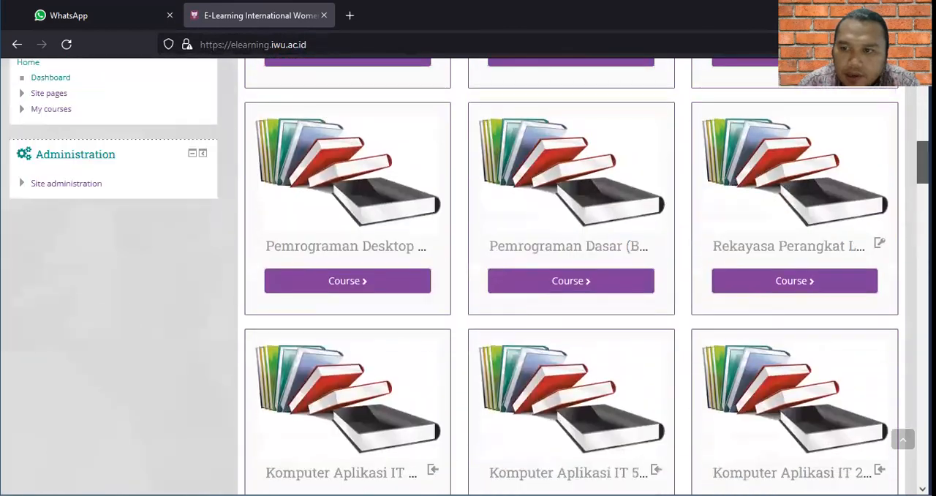
pyautogui.scroll(3, 325, 159)
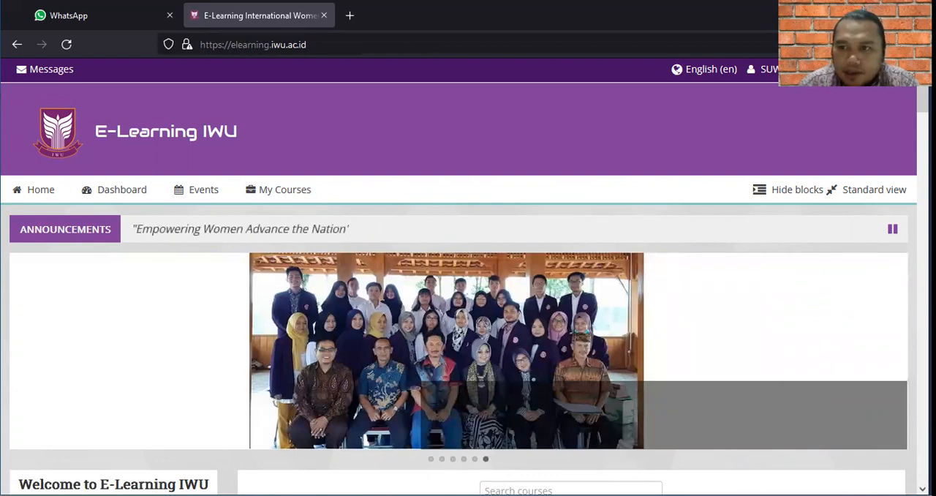
pyautogui.scroll(-5, 469, 277)
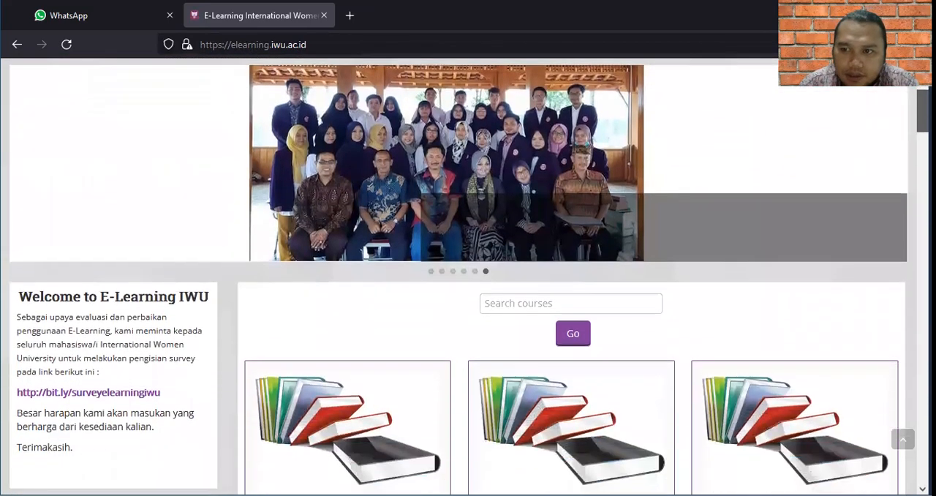
pyautogui.scroll(-2, 469, 276)
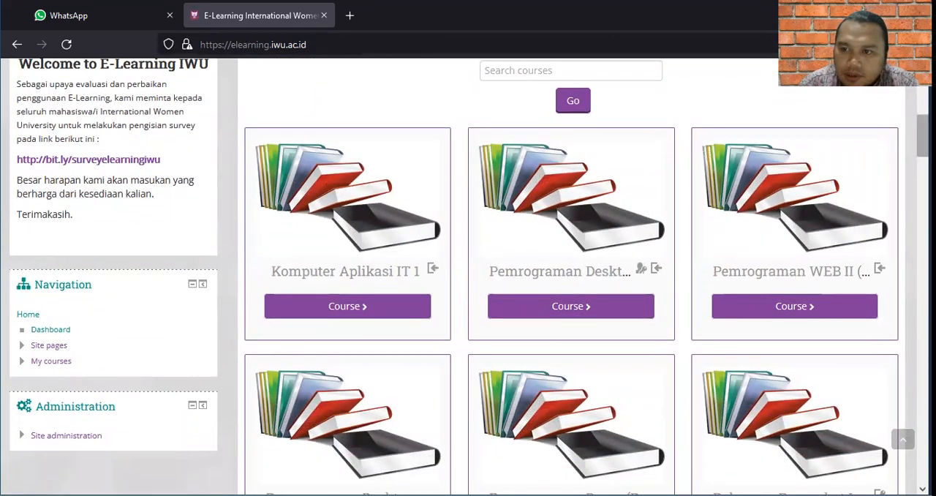
pyautogui.scroll(-3, 468, 276)
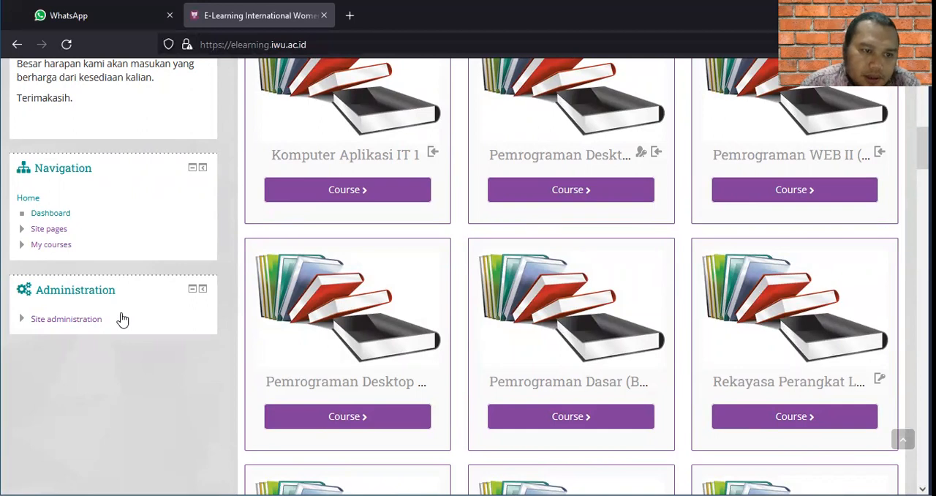
pyautogui.click(66, 322)
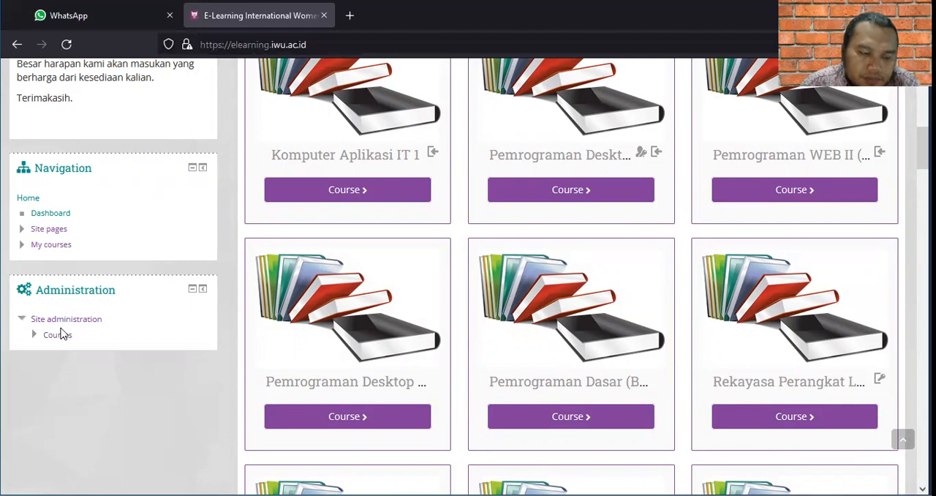
pyautogui.click(59, 338)
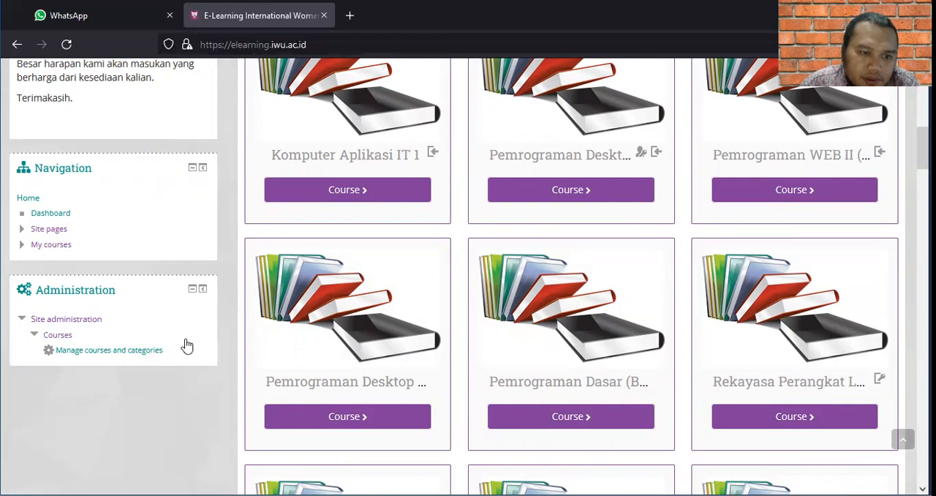
pyautogui.click(146, 357)
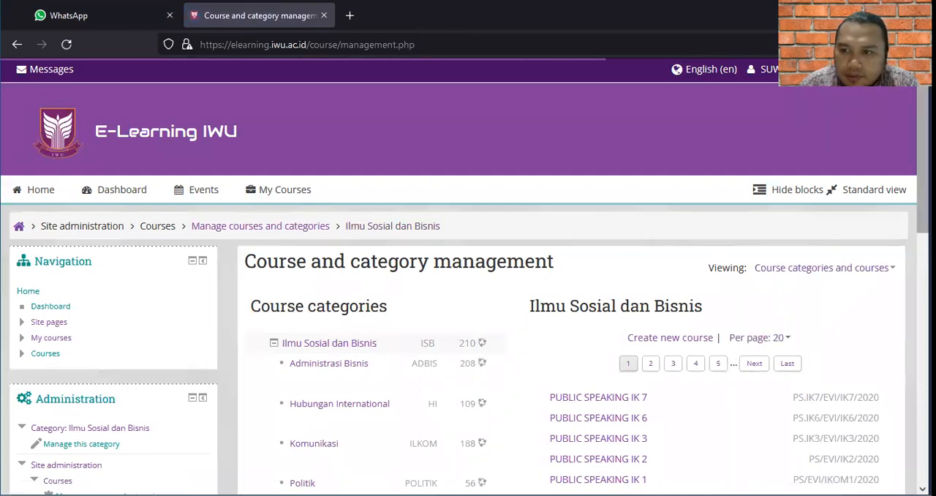
# Start creating a new course in the Ilmu Sosial dan Bisnis category.
pyautogui.scroll(-5, 469, 276)
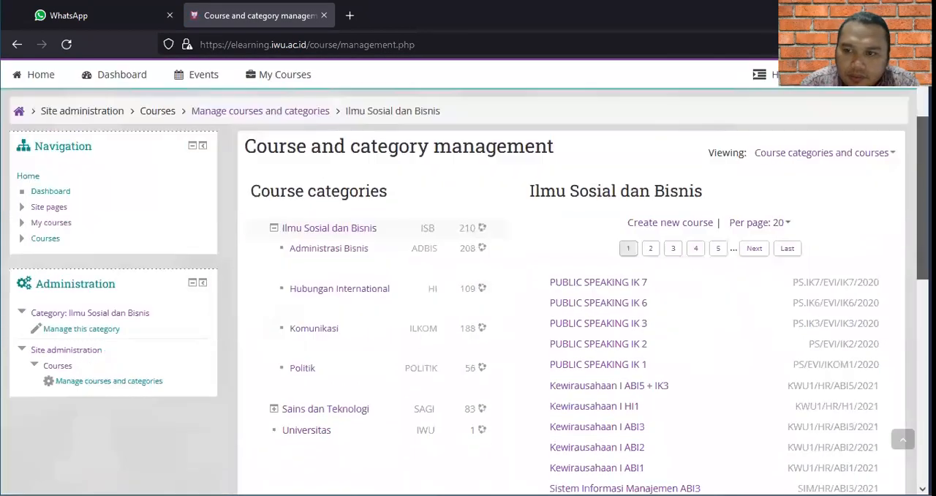
pyautogui.moveTo(923, 283); pyautogui.dragTo(924, 151)
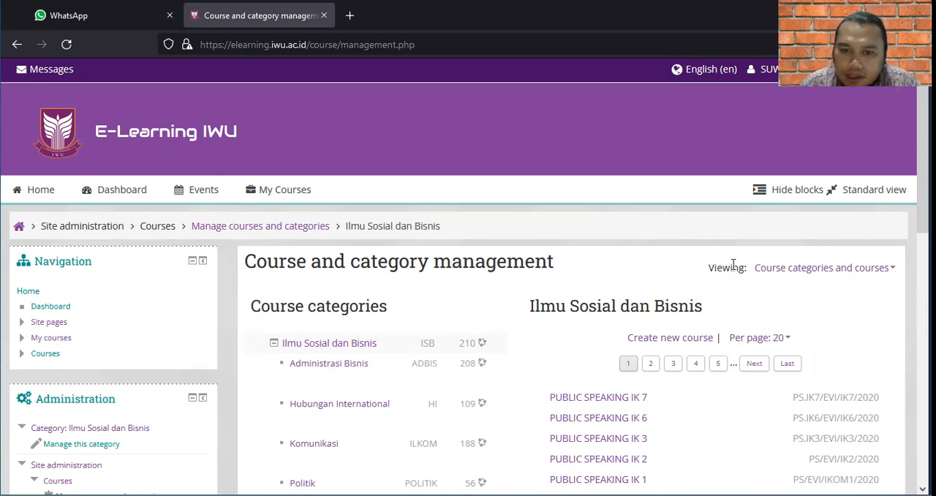
pyautogui.click(675, 341)
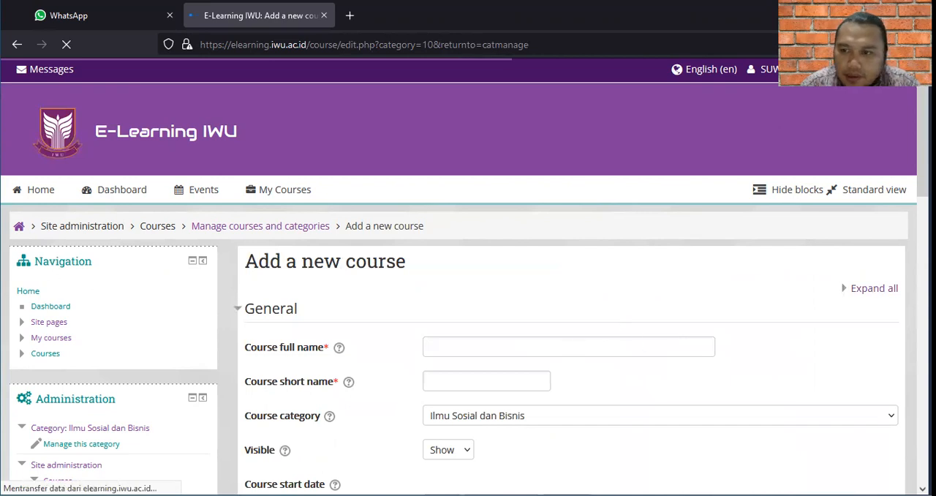
# Set the new course's full name to "Pemrograman WEB II".
pyautogui.scroll(-2, 624, 325)
pyautogui.scroll(-3, 468, 278)
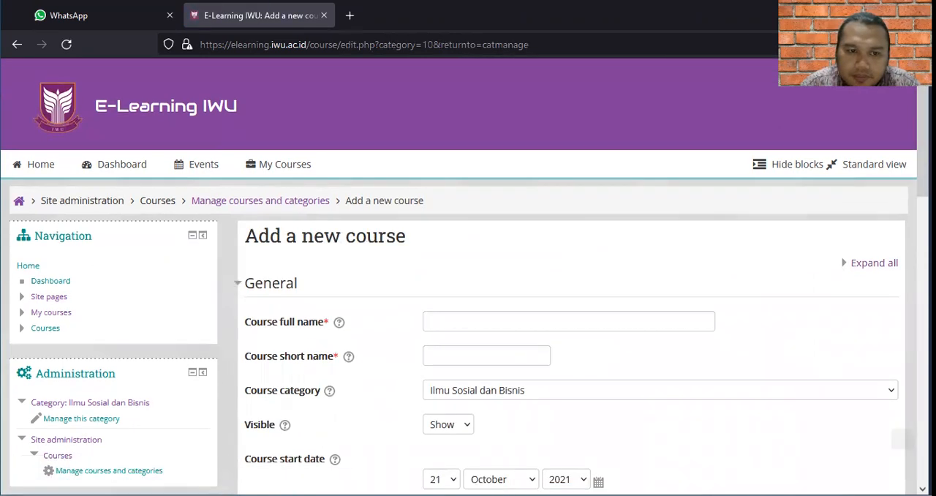
pyautogui.scroll(-8, 469, 278)
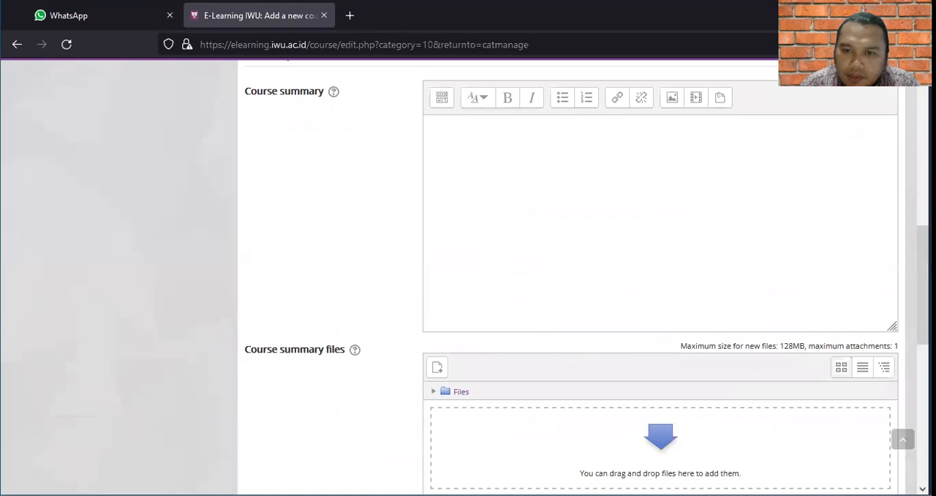
pyautogui.scroll(10, 468, 278)
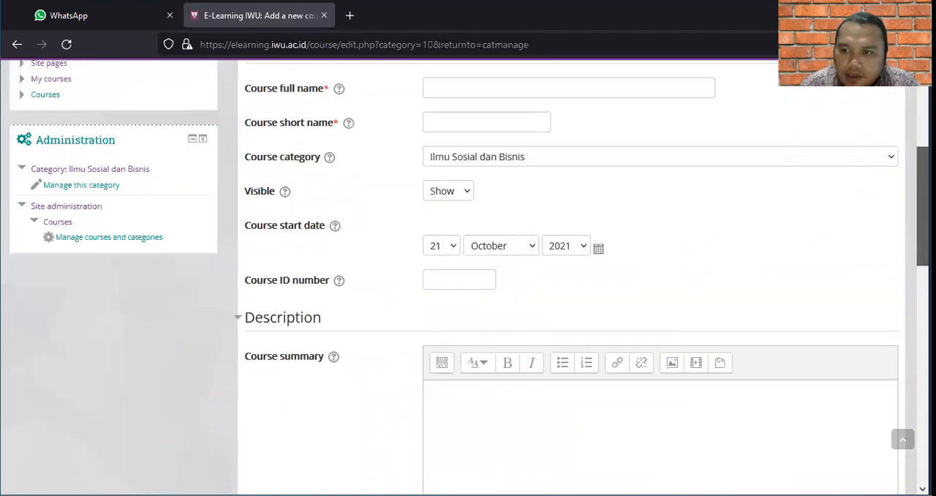
pyautogui.scroll(4, 468, 278)
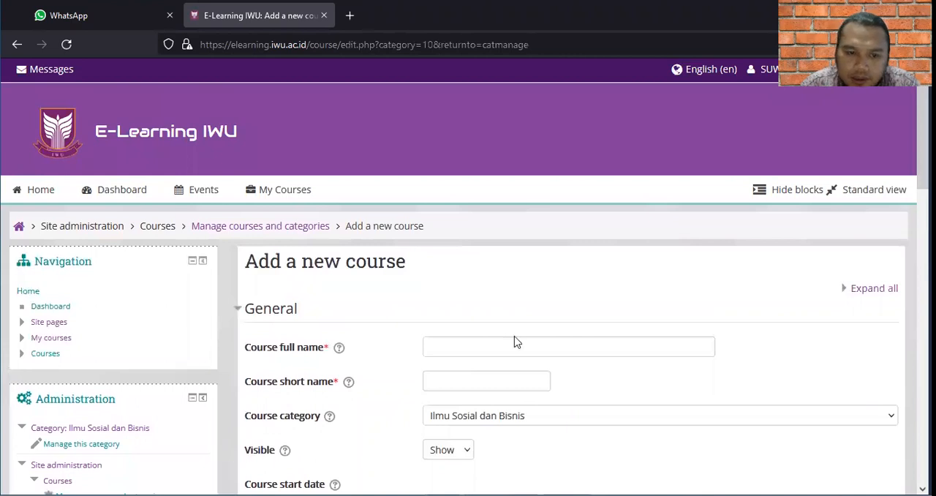
pyautogui.click(473, 351)
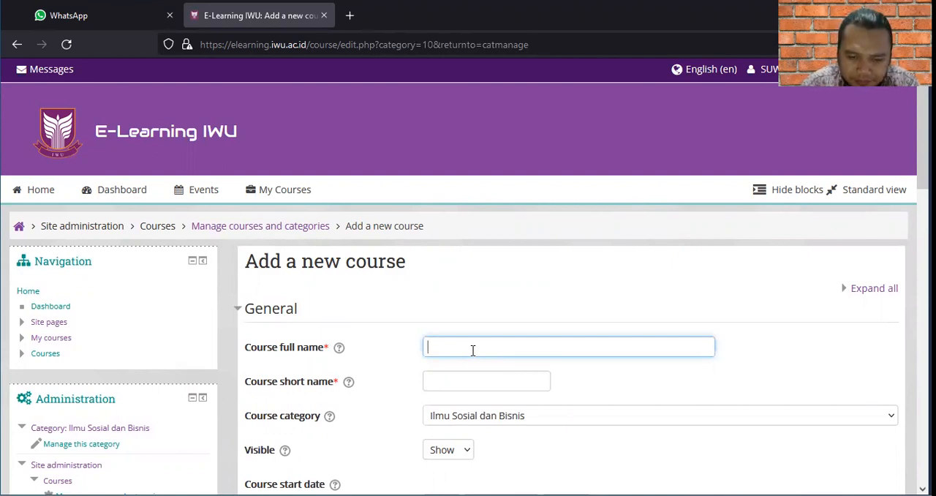
pyautogui.write('P')
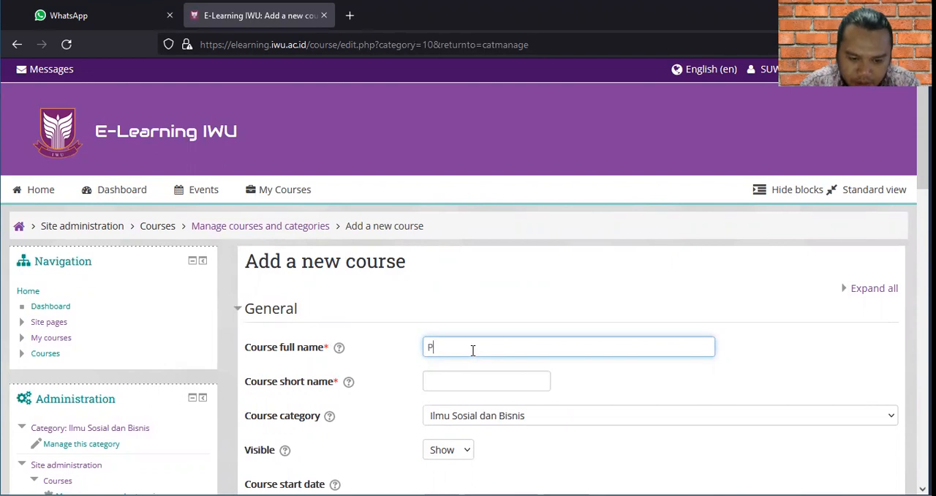
pyautogui.write('emrog')
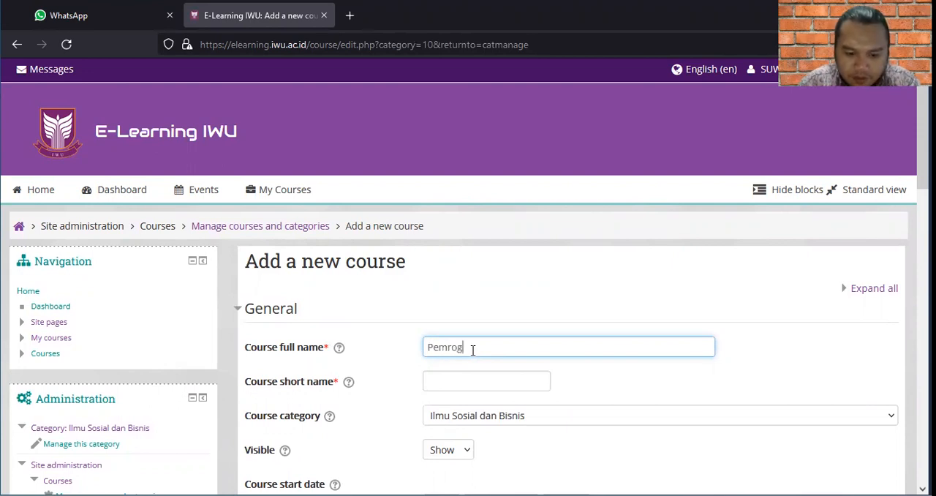
pyautogui.write('raman W')
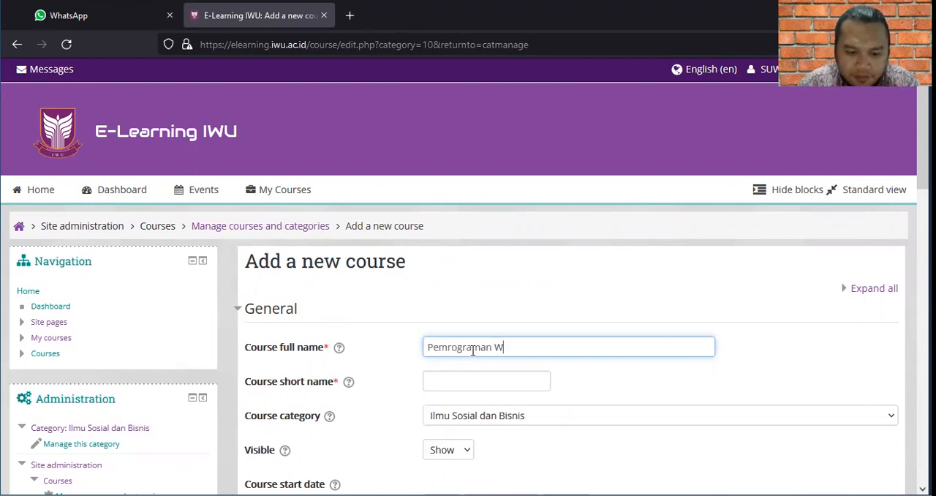
pyautogui.write('EB II')
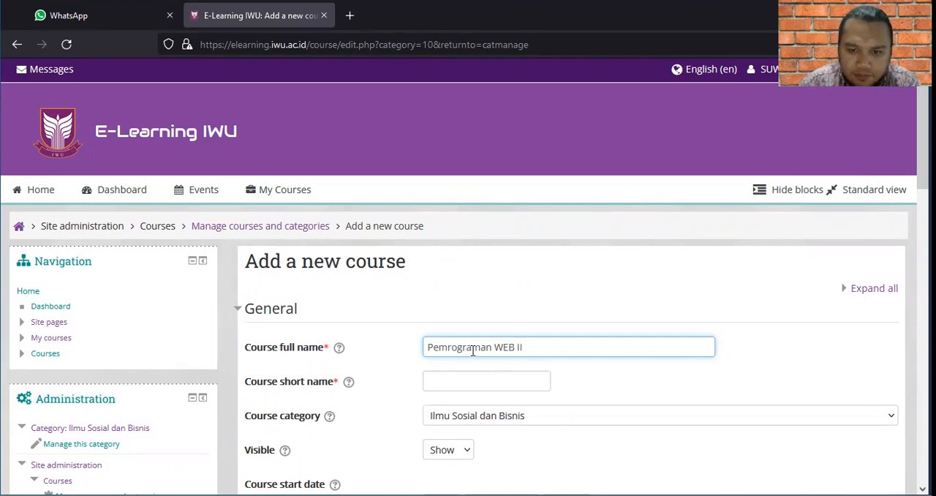
# Set the new course's short name to "WEB2".
pyautogui.click(463, 378)
pyautogui.write('WEBII')
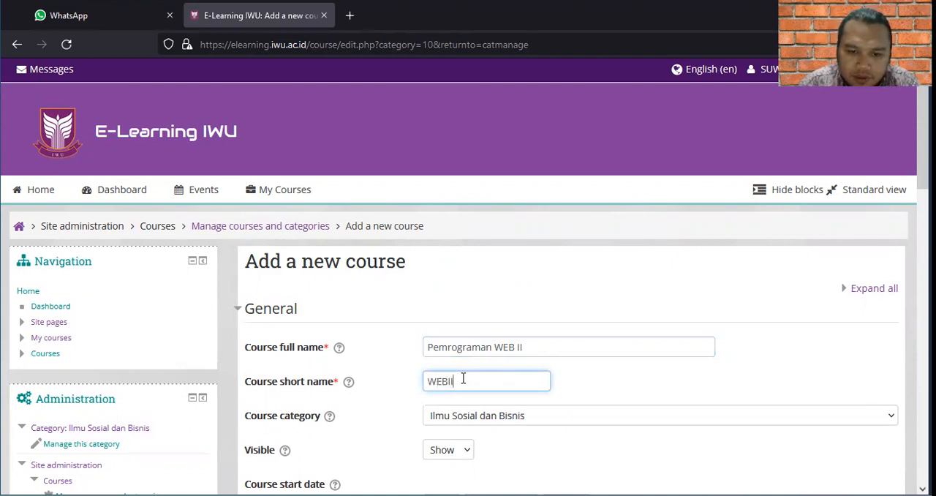
pyautogui.press('BackSpace')
pyautogui.press('BackSpace')
pyautogui.write('2')
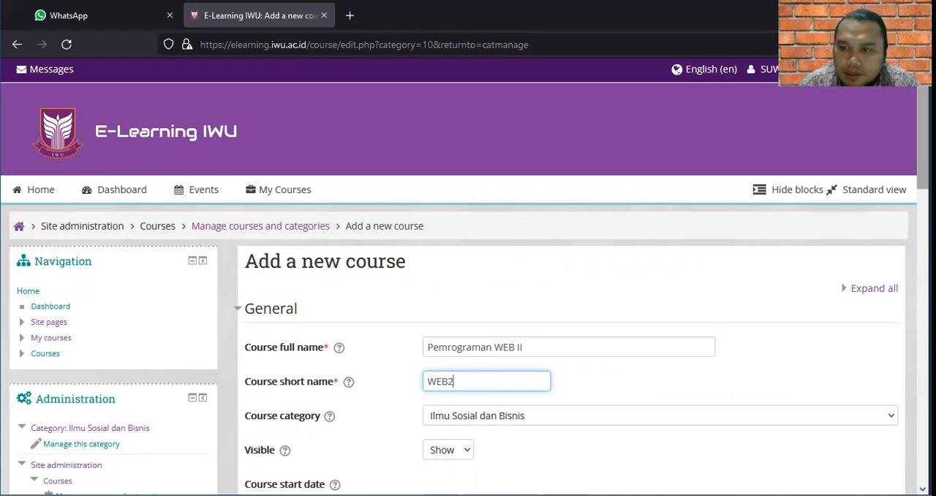
# Assign the new course to the category Sains dan Teknologi / Teknik Informatika.
pyautogui.scroll(-1, 469, 276)
pyautogui.moveTo(923, 159); pyautogui.dragTo(923, 162)
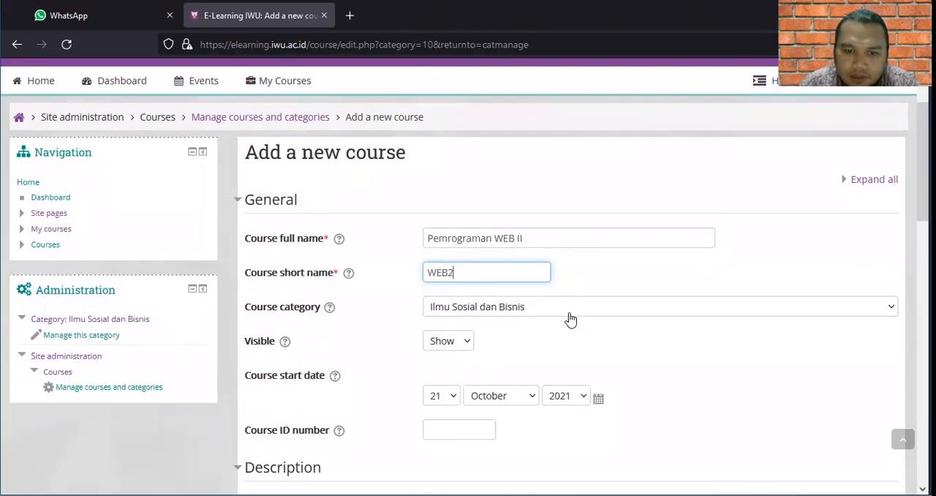
pyautogui.click(529, 311)
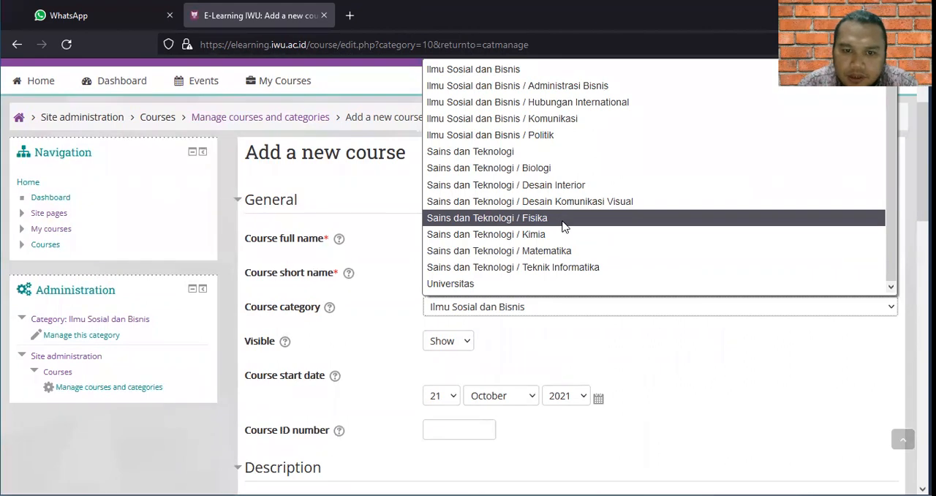
pyautogui.click(553, 268)
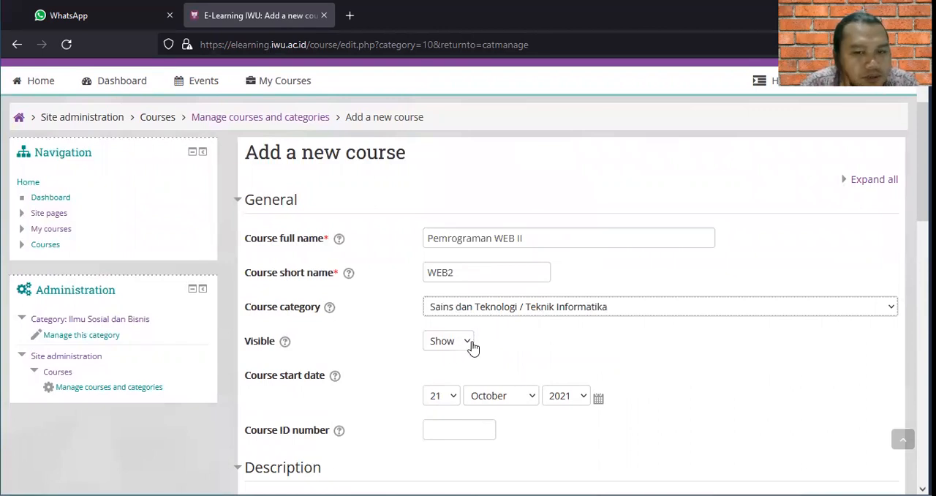
# Review the course visibility options and set the course start date to 11 October 2021.
pyautogui.click(468, 347)
pyautogui.click(468, 347)
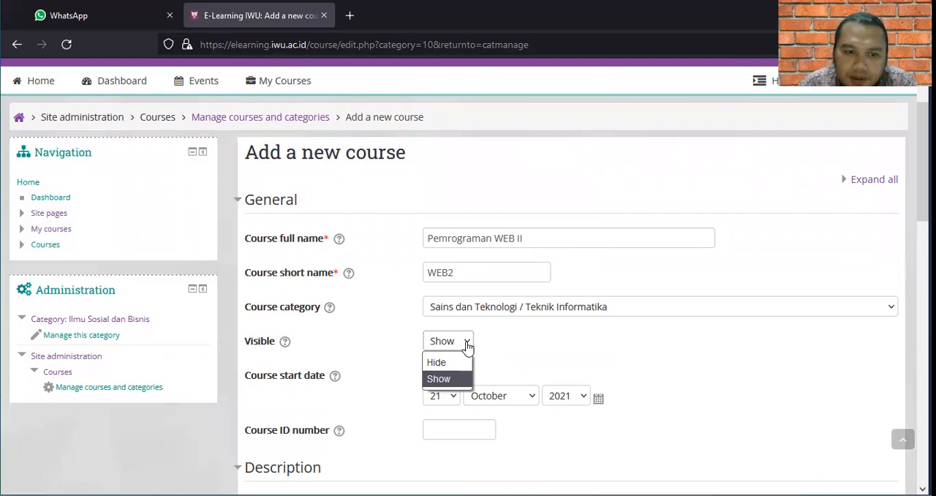
pyautogui.click(528, 348)
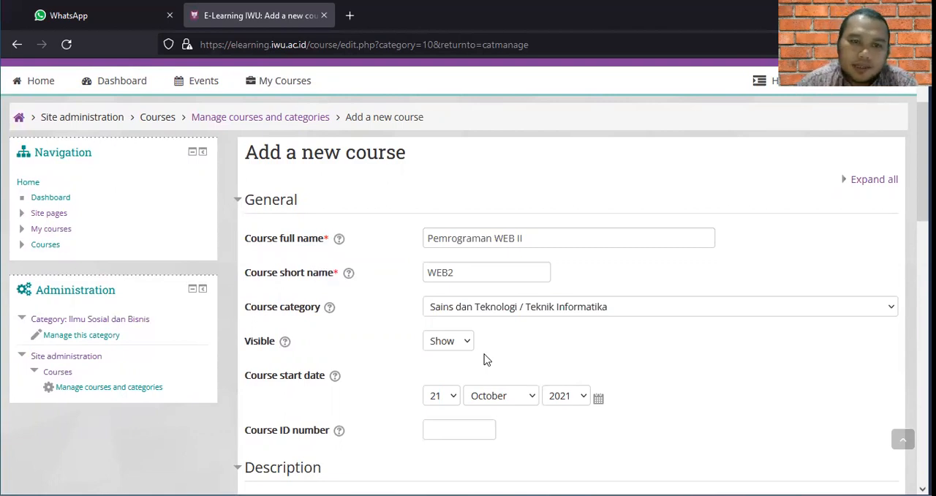
pyautogui.click(453, 399)
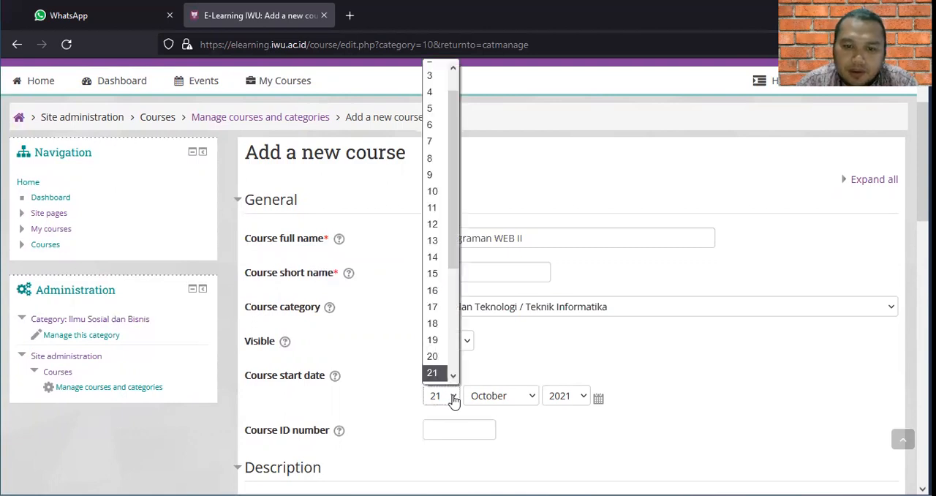
pyautogui.click(433, 207)
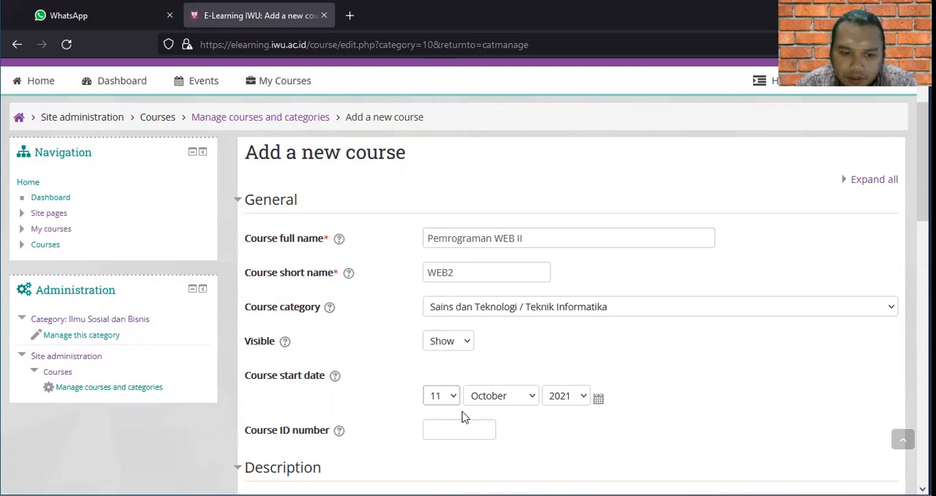
# Enter the course ID number as WEB2, the lecturer's name, TI1 and 2021, separated by slashes.
pyautogui.click(464, 431)
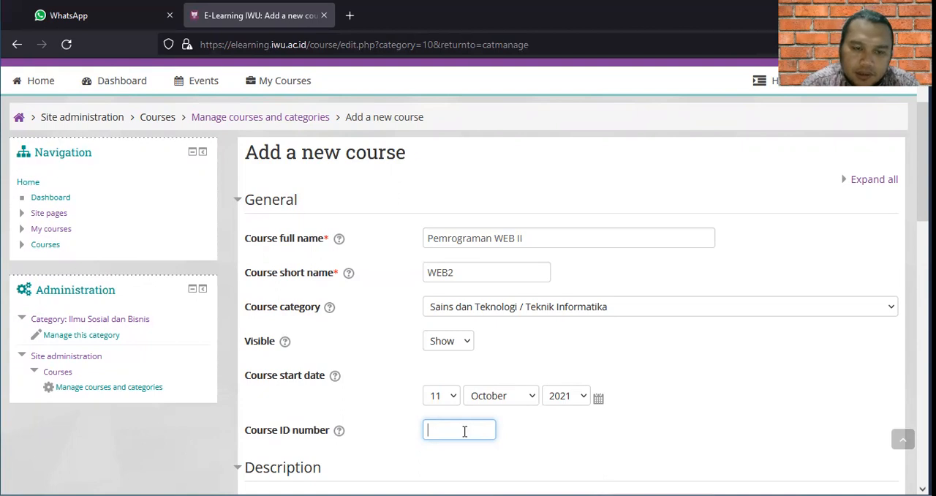
pyautogui.write('WEB2')
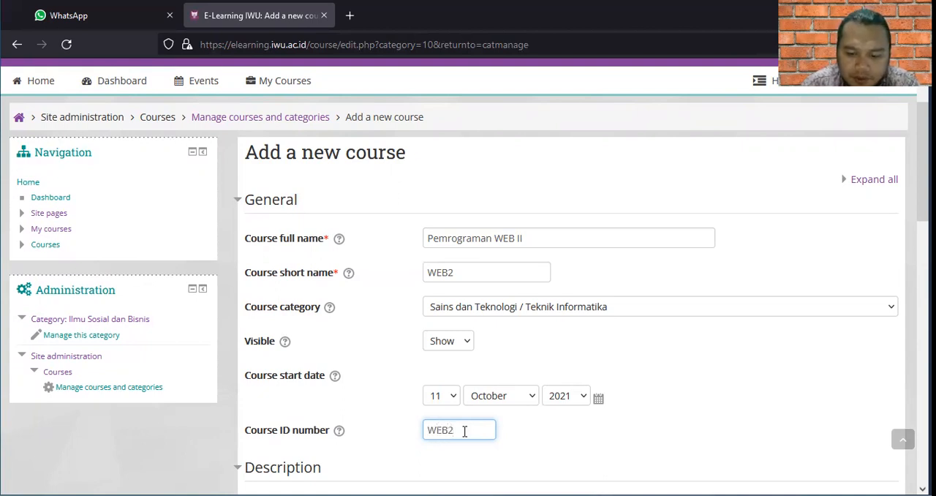
pyautogui.write('/S')
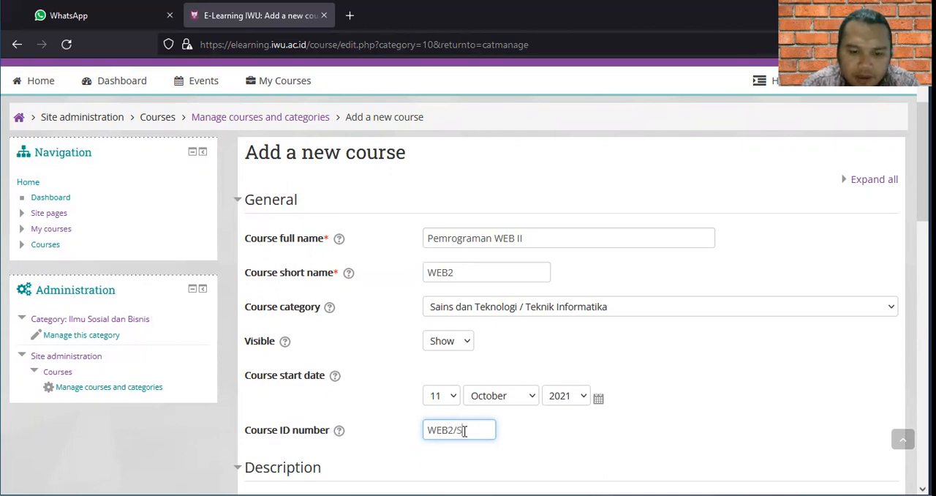
pyautogui.write('UWINAR')
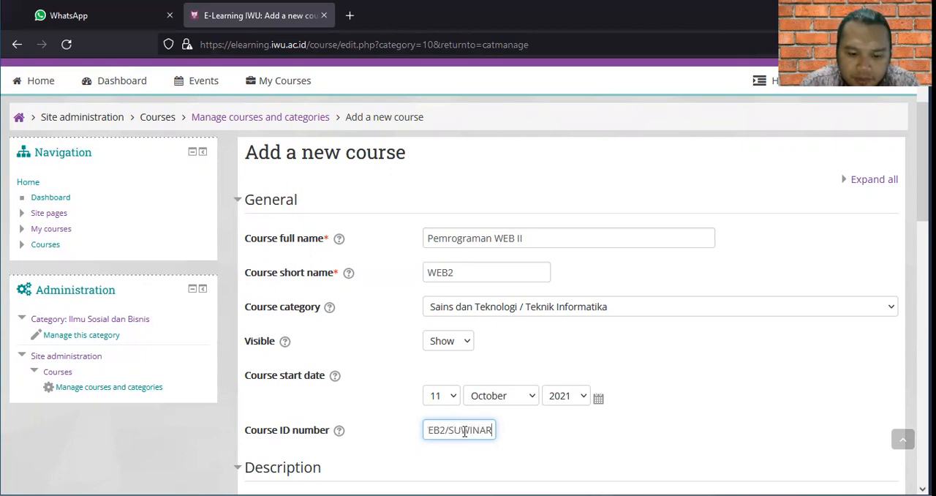
pyautogui.write('NO/')
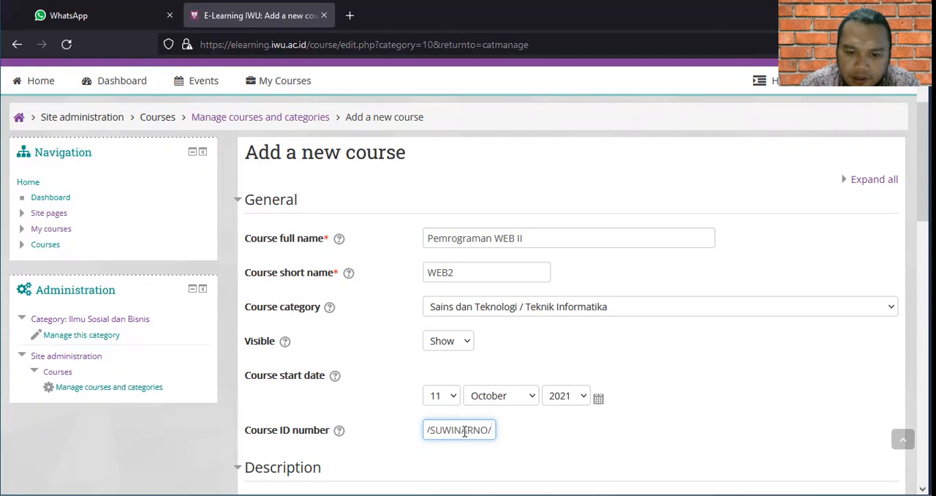
pyautogui.write('TI')
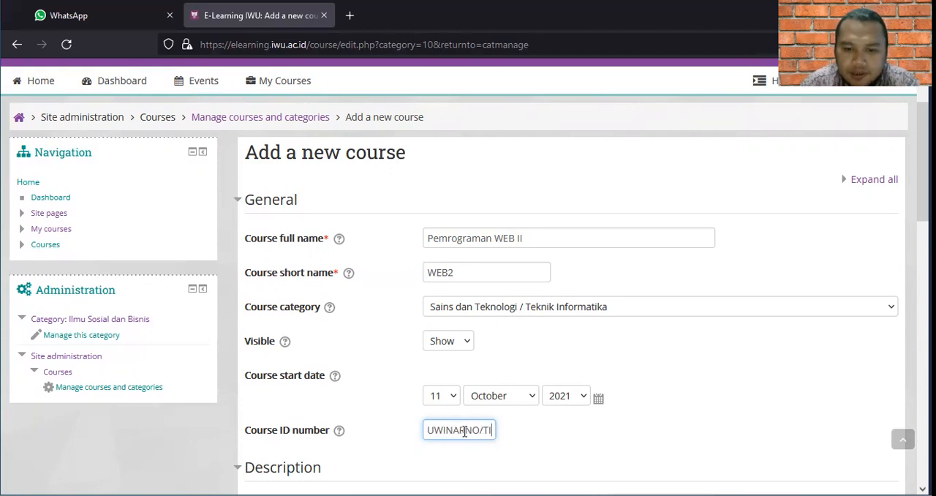
pyautogui.write('1')
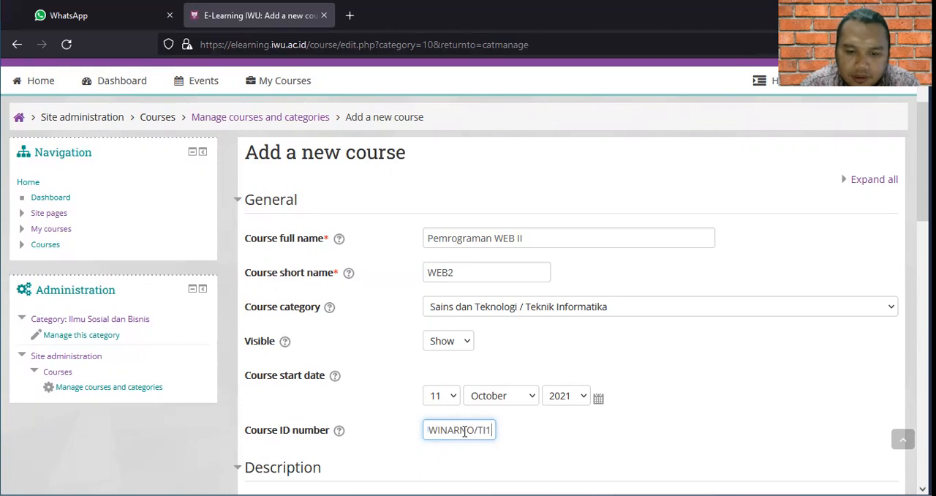
pyautogui.write('/')
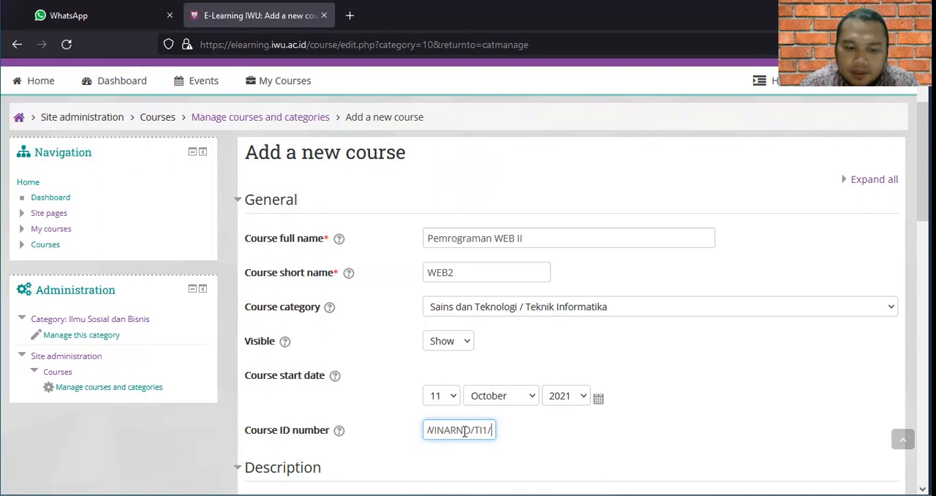
pyautogui.write('2021')
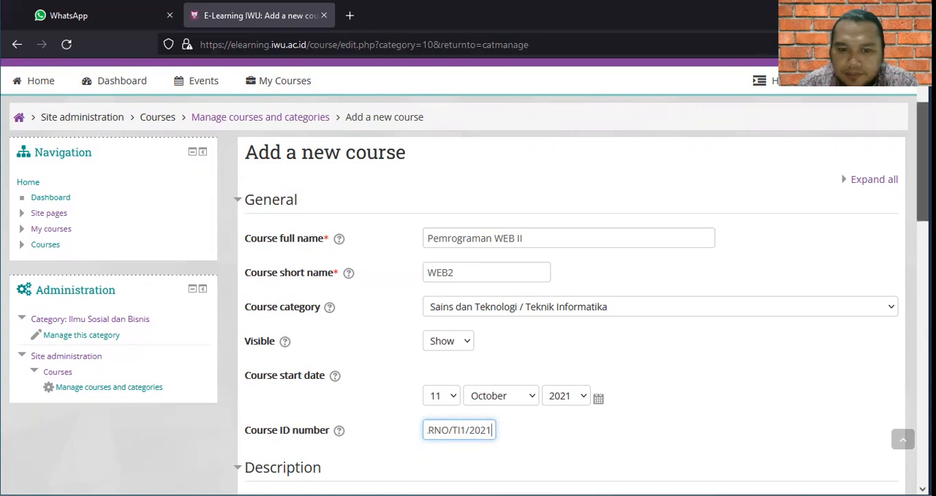
# Write the course summary "Pemrograman WEB 2 merupakan matakuliah lanjutan dari Pemrograman WEB 1 yang mempelajari PHP".
pyautogui.scroll(-2, 468, 275)
pyautogui.scroll(-3, 468, 274)
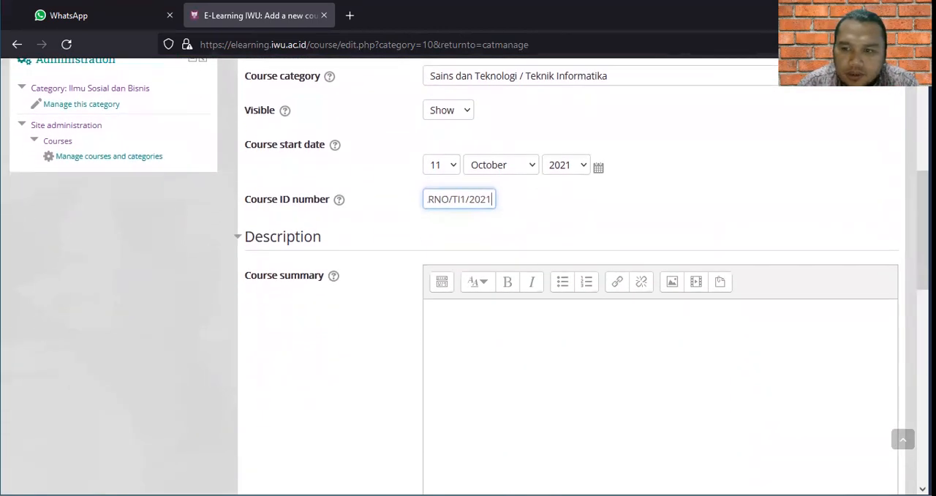
pyautogui.scroll(-2, 469, 274)
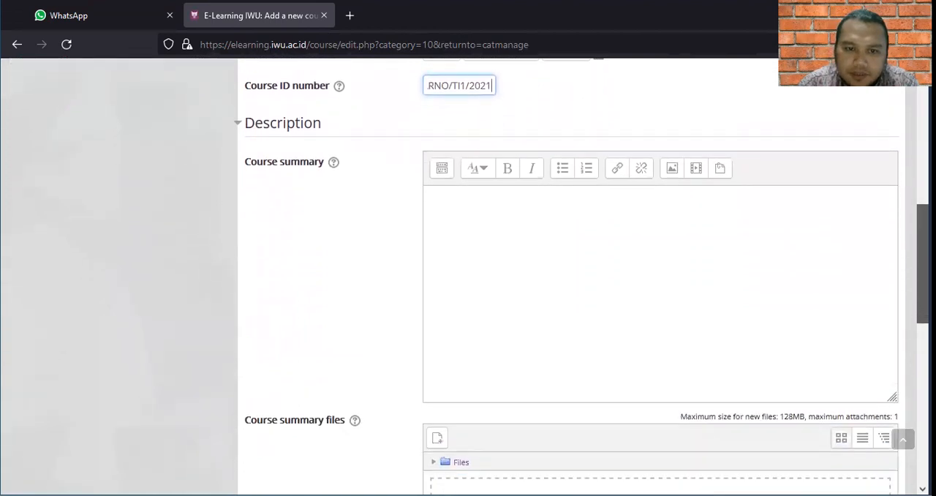
pyautogui.scroll(2, 630, 301)
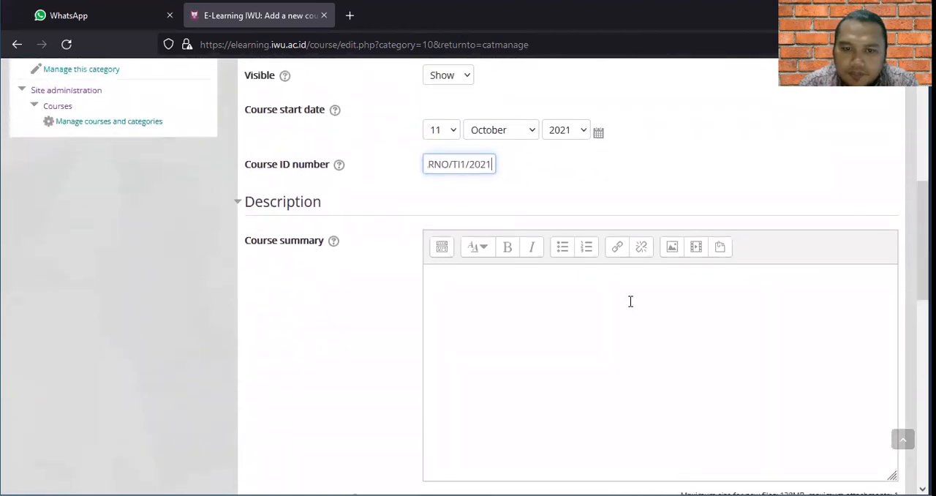
pyautogui.click(521, 303)
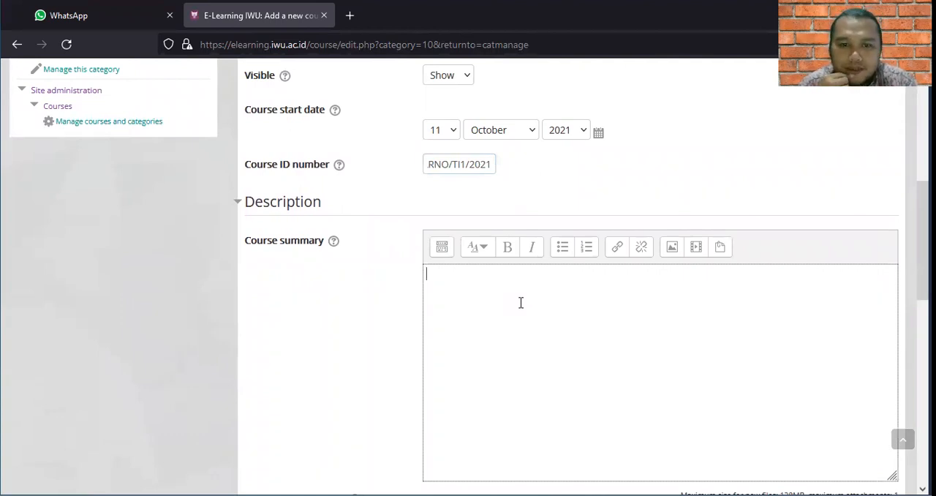
pyautogui.write('Pem')
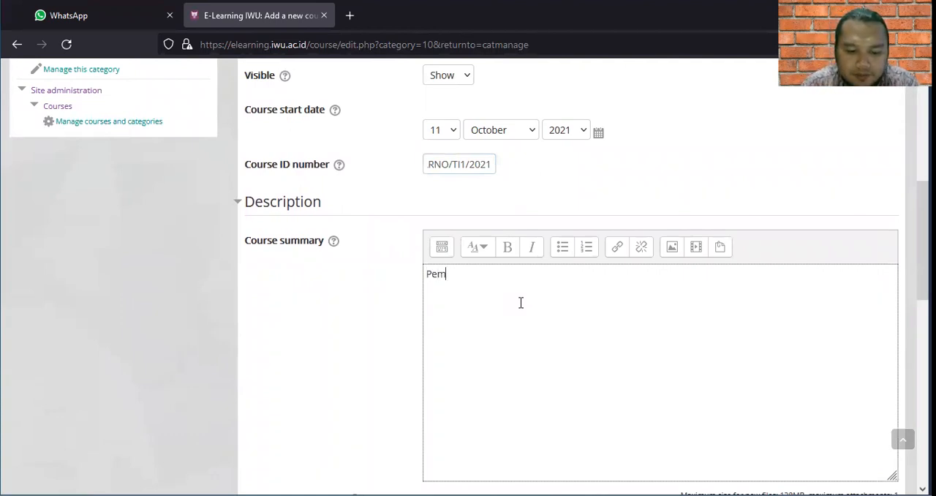
pyautogui.write('rograman')
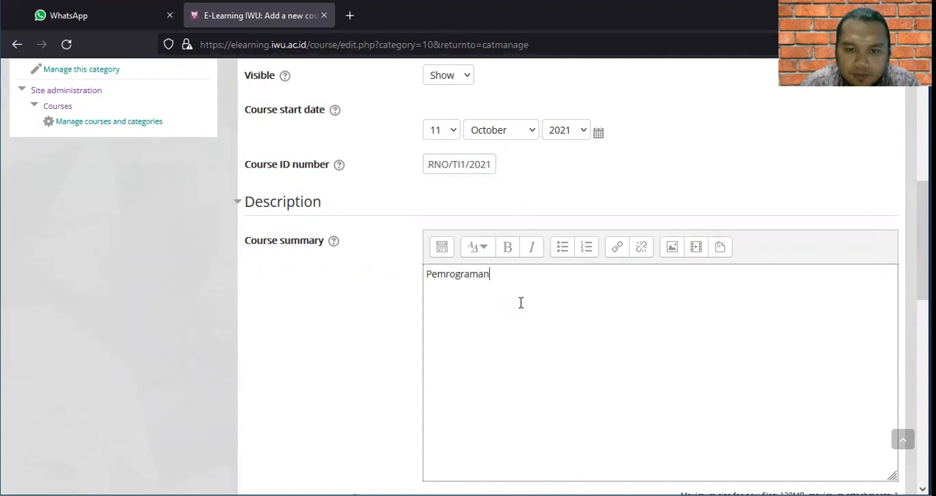
pyautogui.write(' WEB')
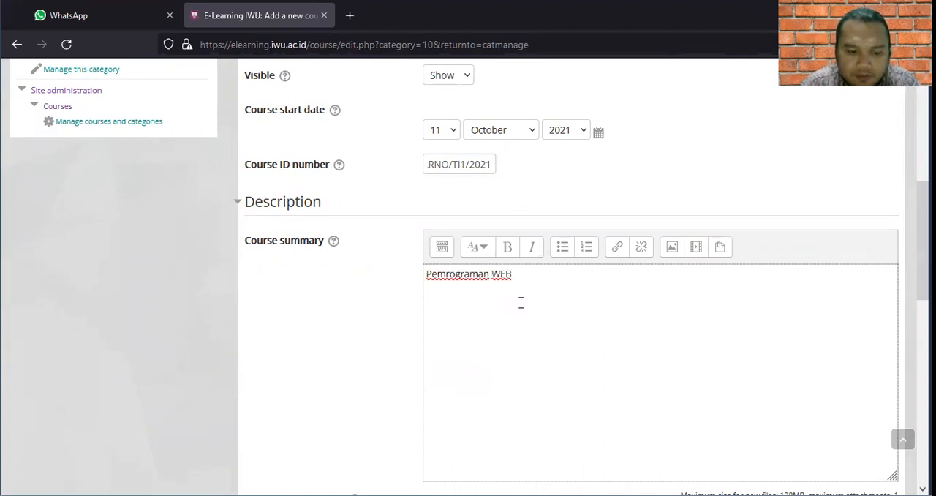
pyautogui.write(' 2 merup')
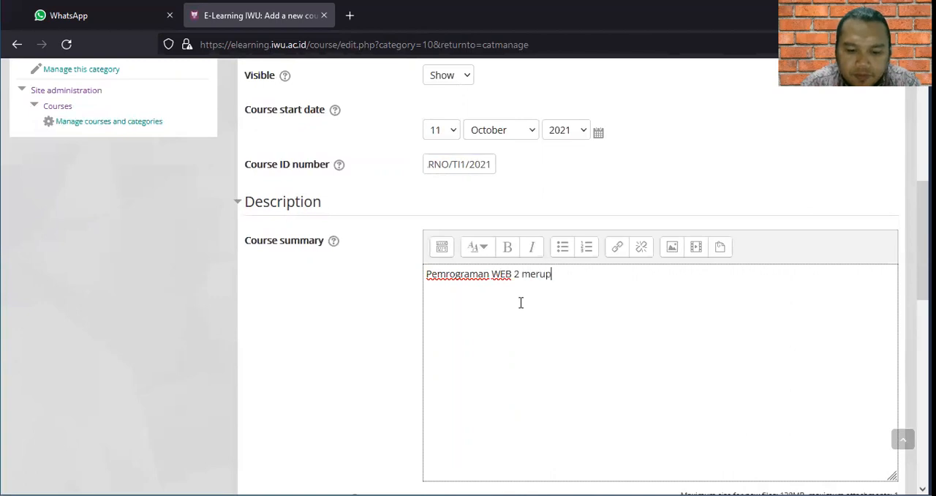
pyautogui.write('akan ')
pyautogui.write('mat')
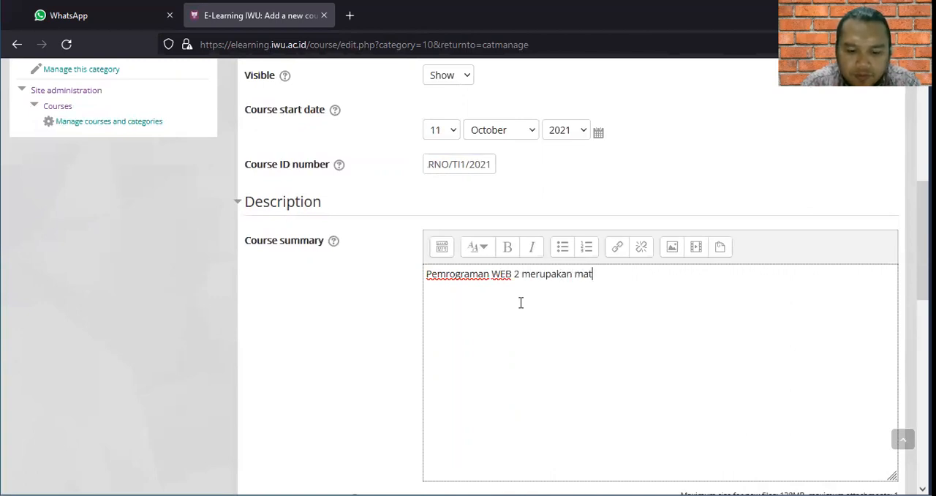
pyautogui.write('akuliah lan')
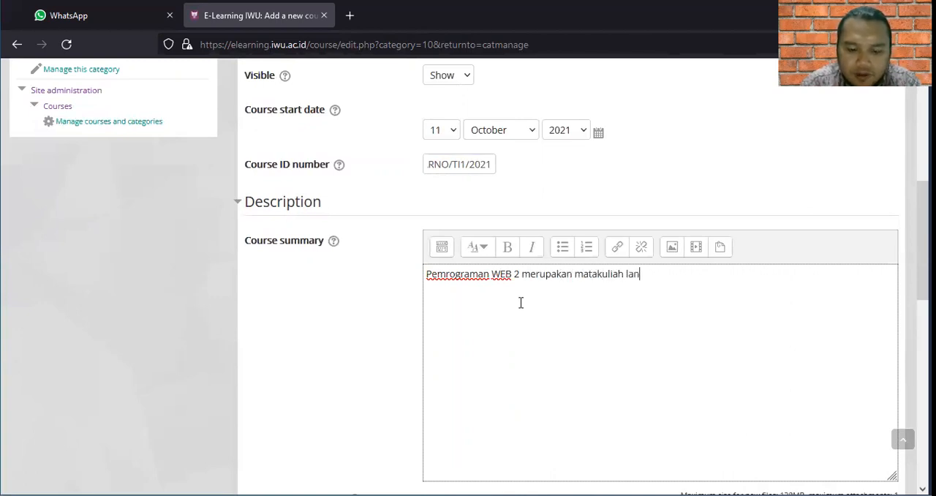
pyautogui.write('jutan dar')
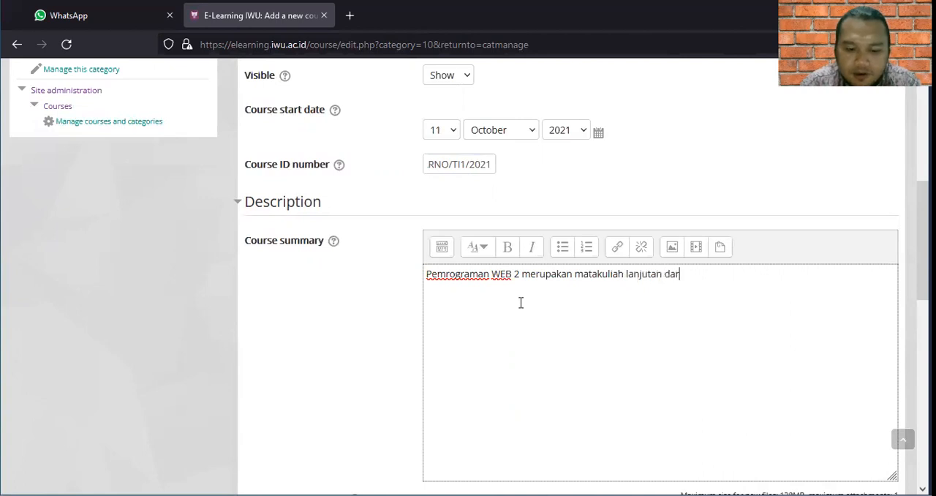
pyautogui.write('i Pemrogra')
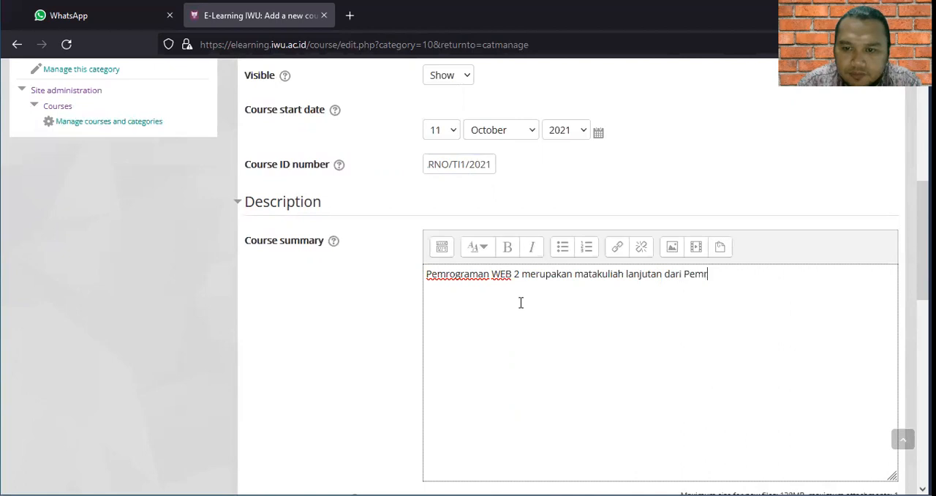
pyautogui.write('man WEB')
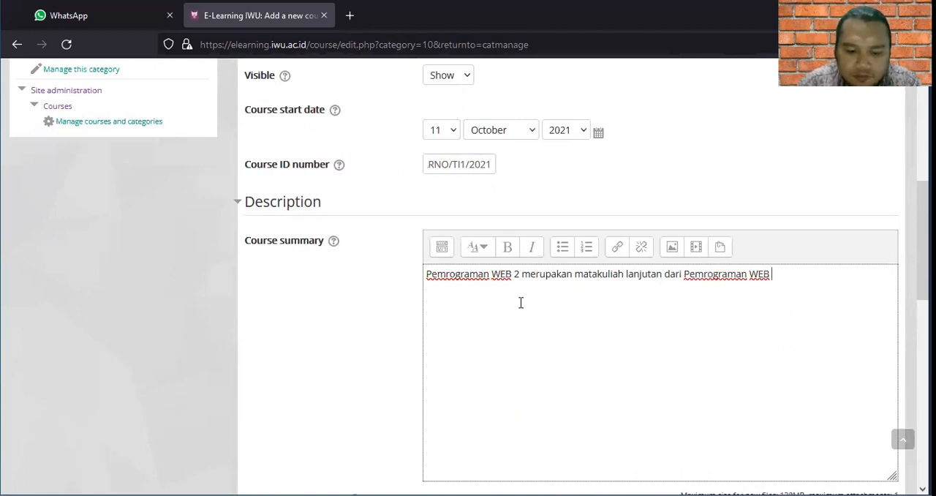
pyautogui.write(' 1')
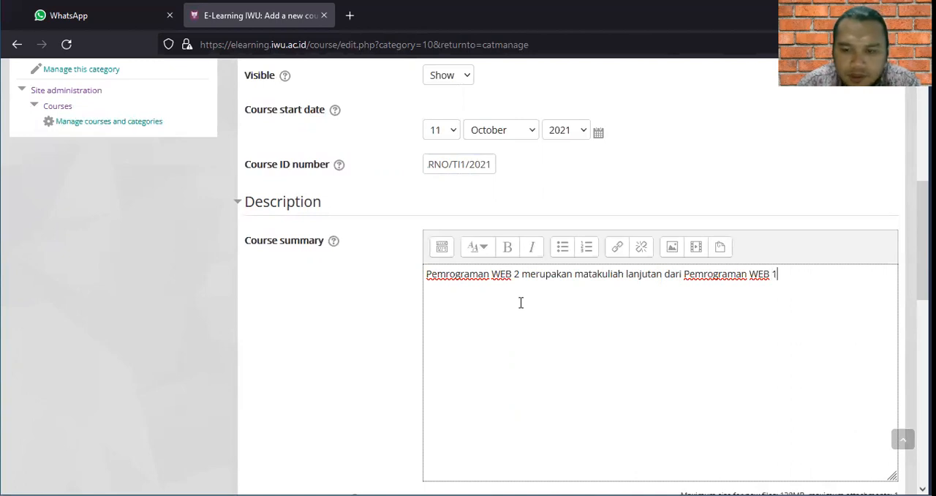
pyautogui.write(' yang mem')
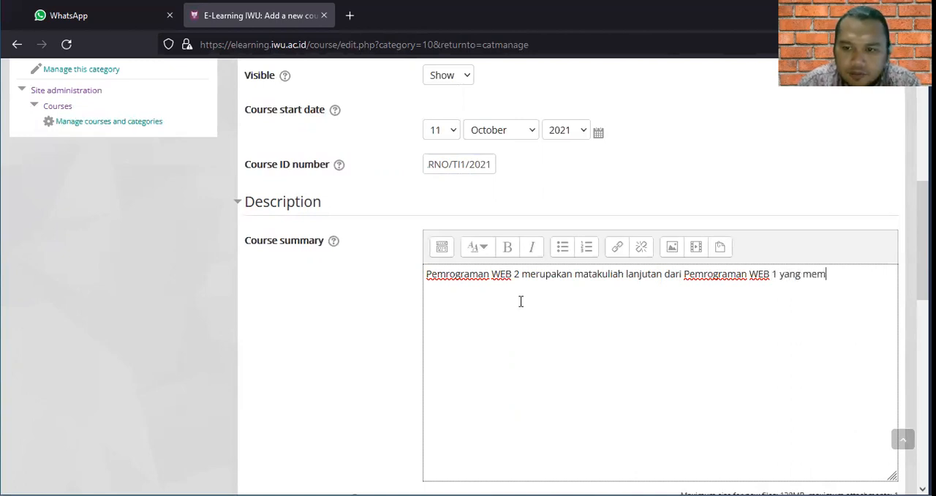
pyautogui.write('pelajari ')
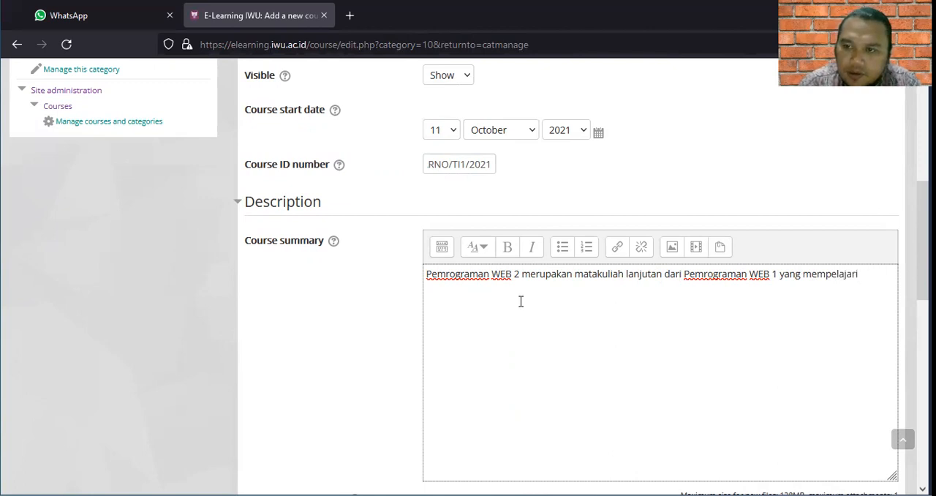
pyautogui.write('PHP')
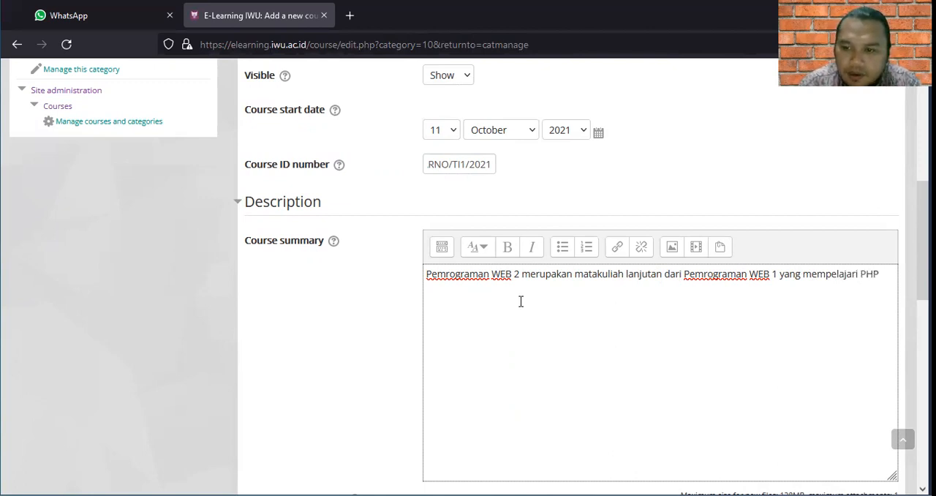
pyautogui.write(' &')
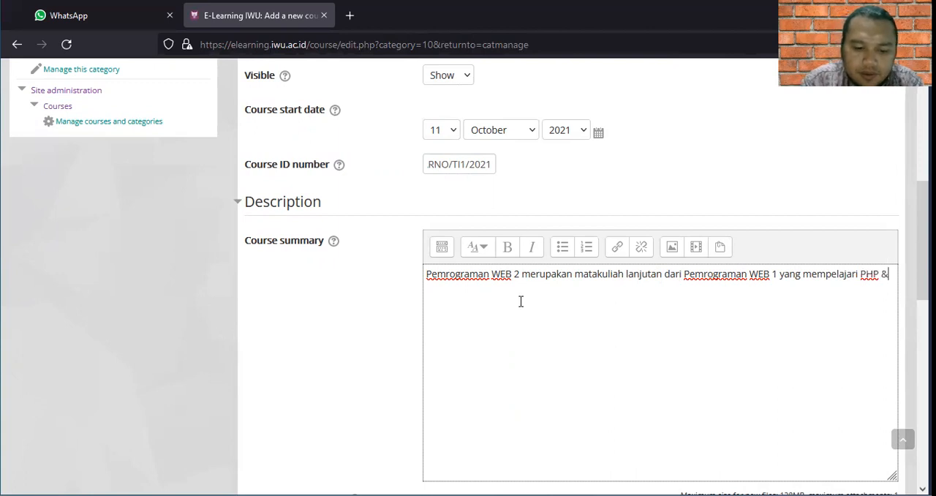
pyautogui.write(' MySQL')
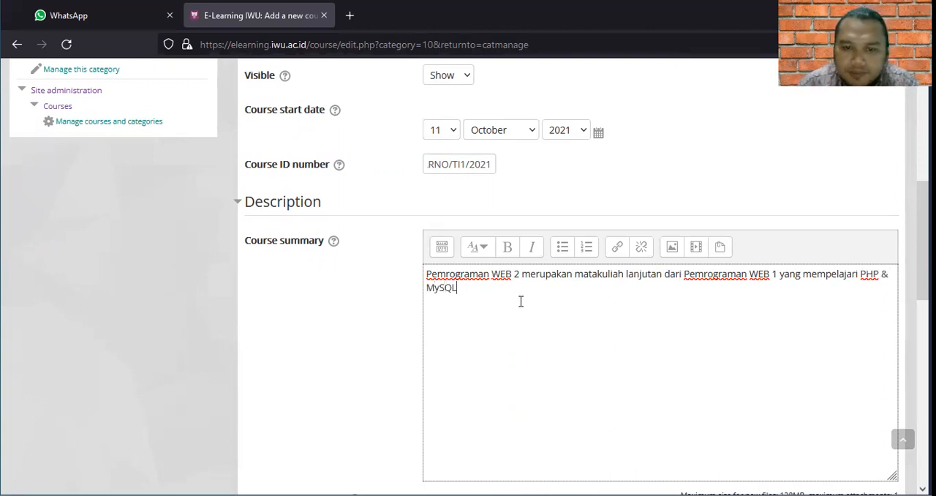
# Finish the course summary with "& MySQL." and replace "yang" after "Pemrograman WEB 1" with ", dimana Pemrograman WEB 2".
pyautogui.click(776, 275)
pyautogui.write('diman')
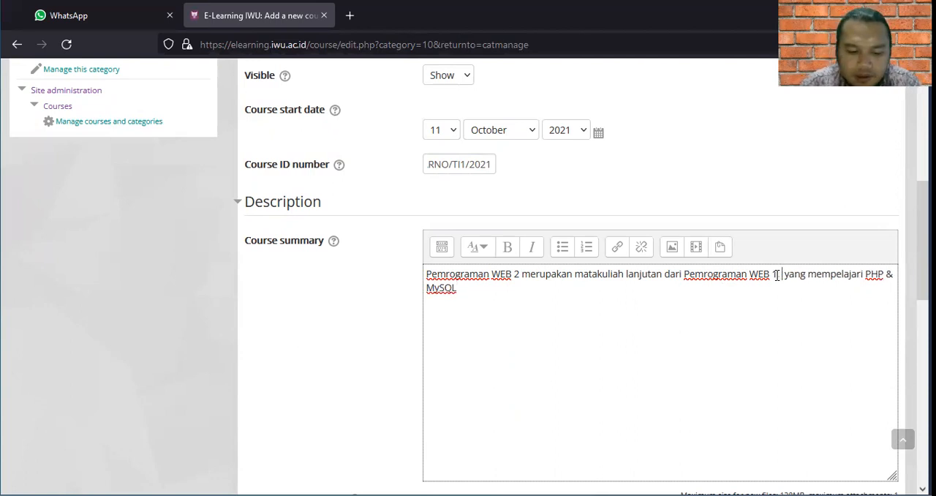
pyautogui.write('a')
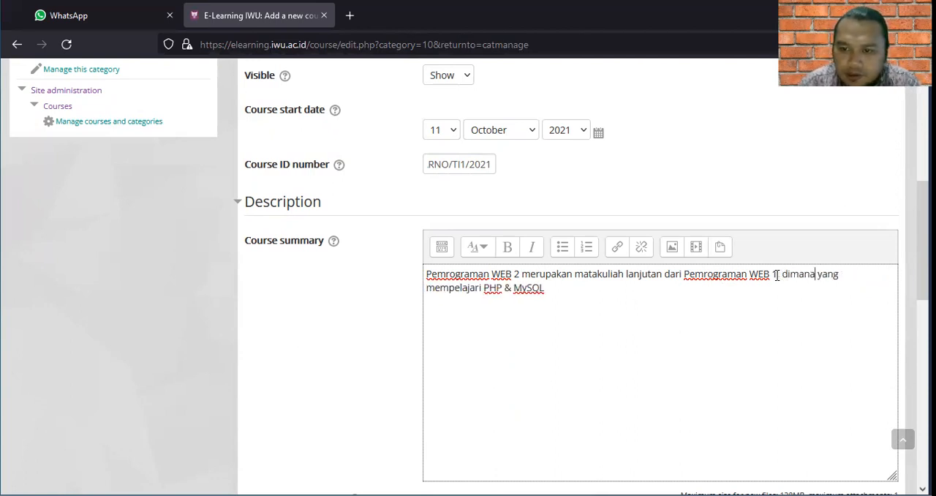
pyautogui.write(' Pemrogr ')
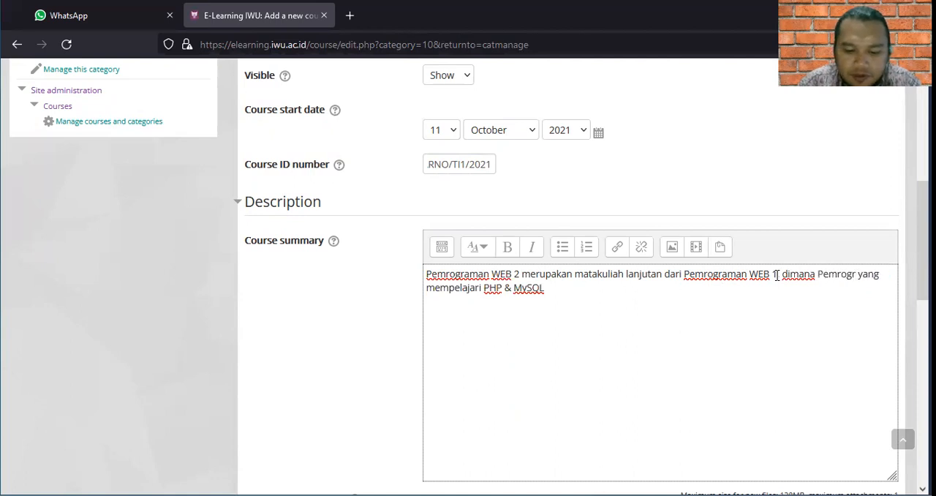
pyautogui.write('aman WEB 2')
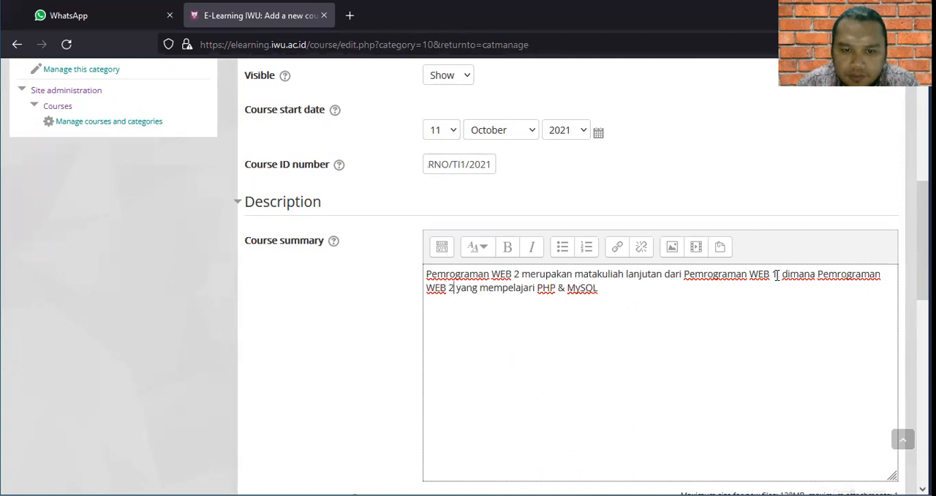
pyautogui.press('Delete')
pyautogui.press('Delete')
pyautogui.press('Delete')
pyautogui.press('Delete')
pyautogui.press('Delete')
pyautogui.press('Delete')
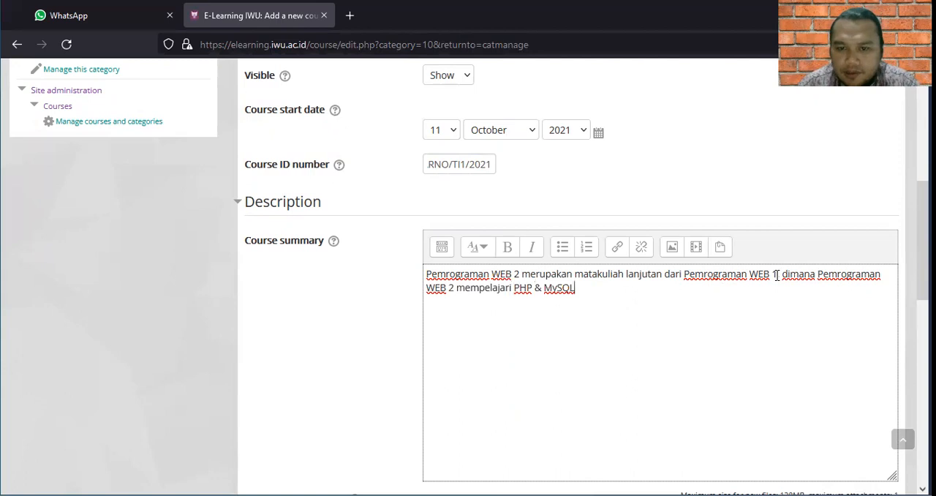
pyautogui.write('.')
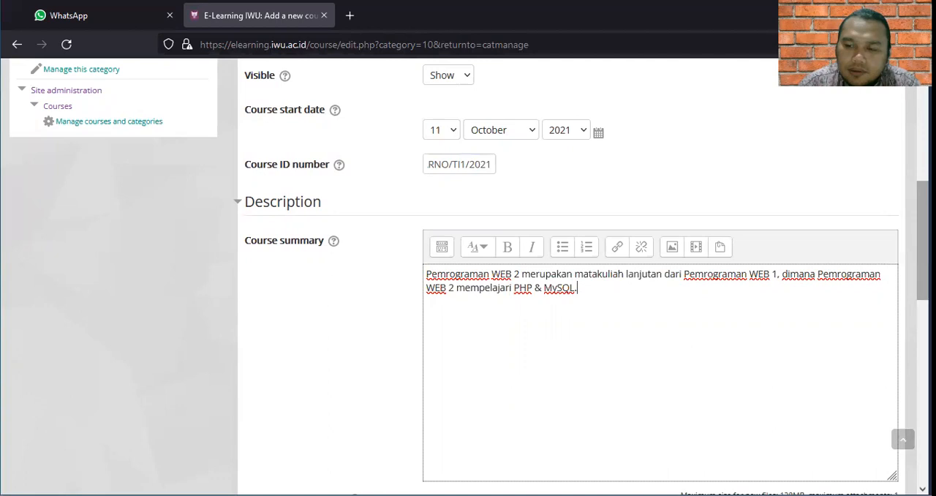
# Expand the course format settings and set the number of sections to 16 for the weekly format.
pyautogui.scroll(-4, 582, 277)
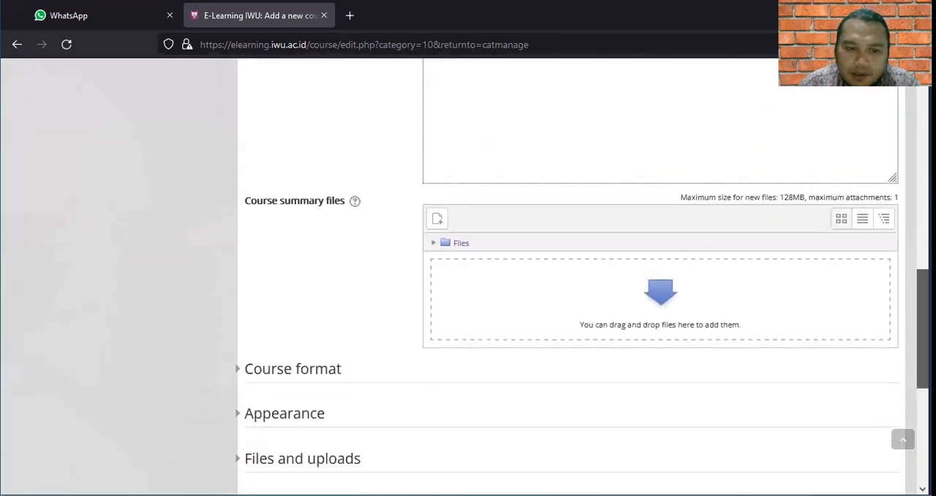
pyautogui.scroll(-1, 583, 322)
pyautogui.scroll(-1, 551, 317)
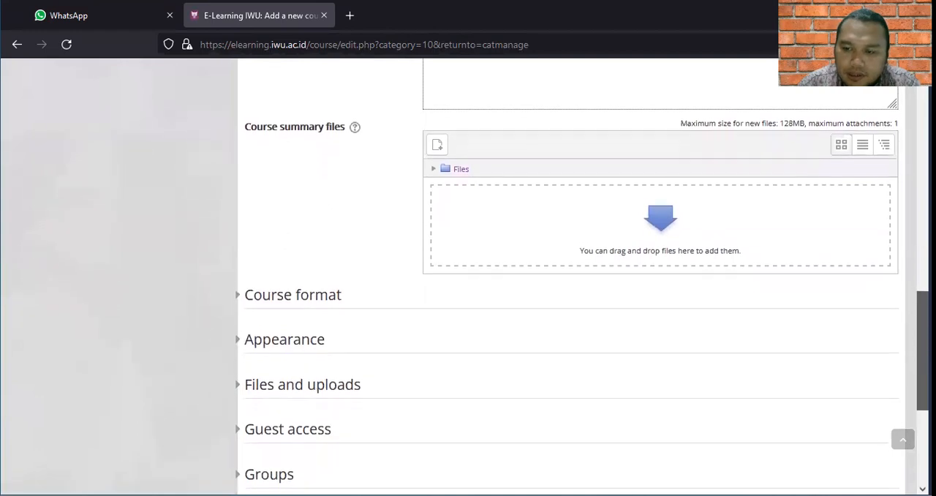
pyautogui.click(268, 292)
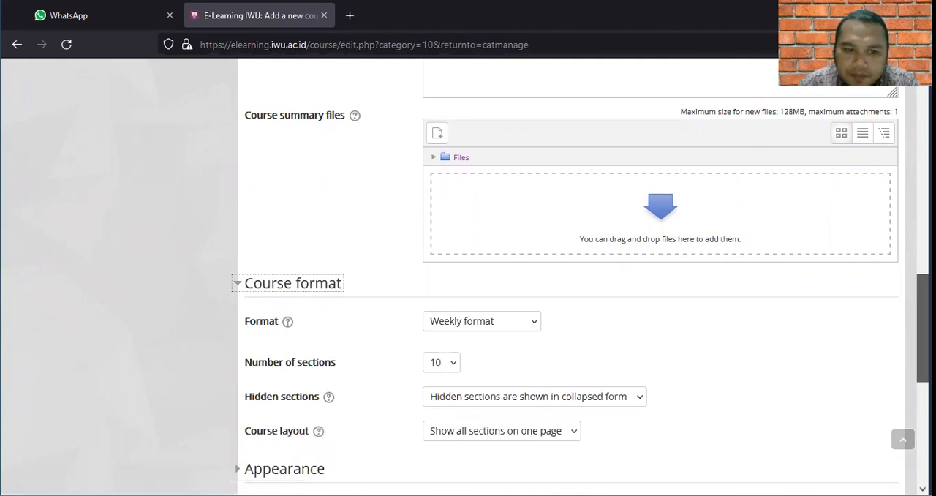
pyautogui.scroll(-1, 580, 286)
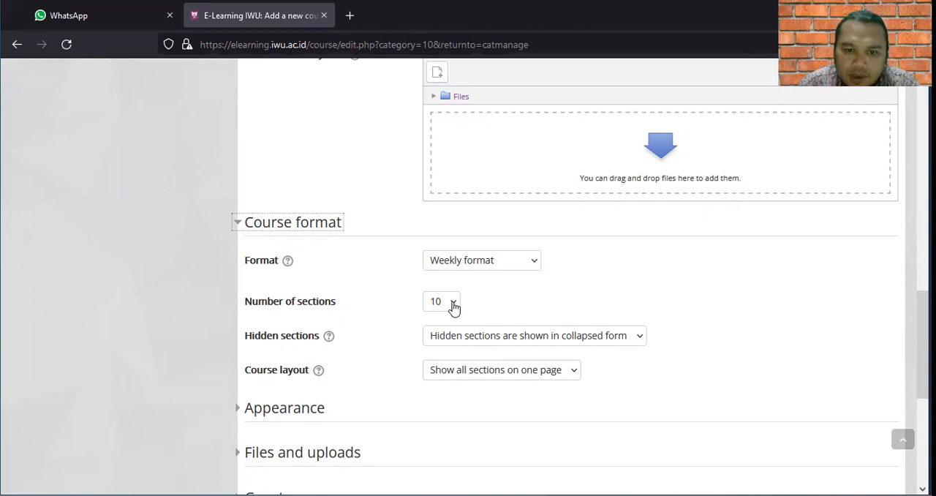
pyautogui.click(454, 305)
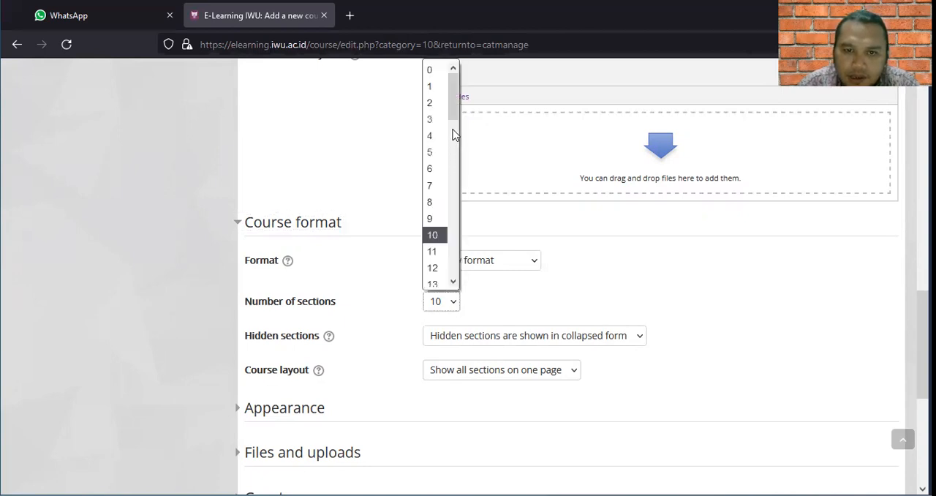
pyautogui.moveTo(456, 119); pyautogui.dragTo(459, 162)
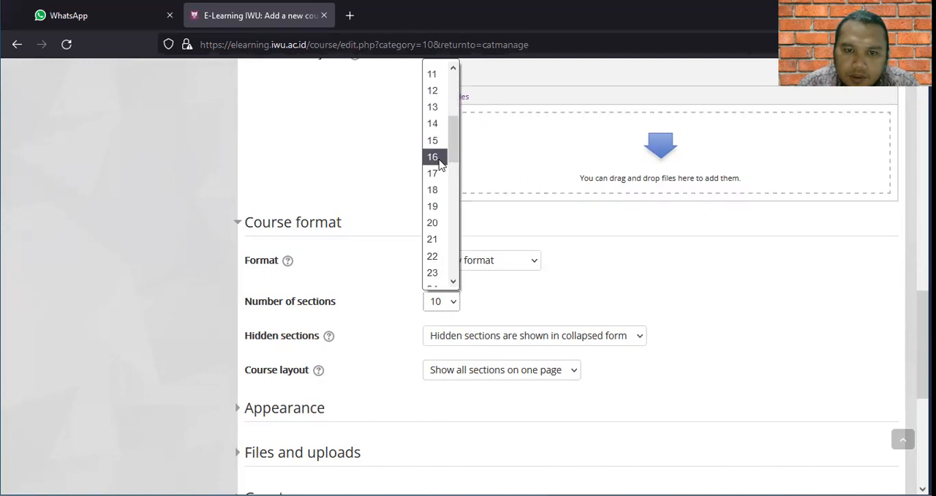
pyautogui.click(437, 164)
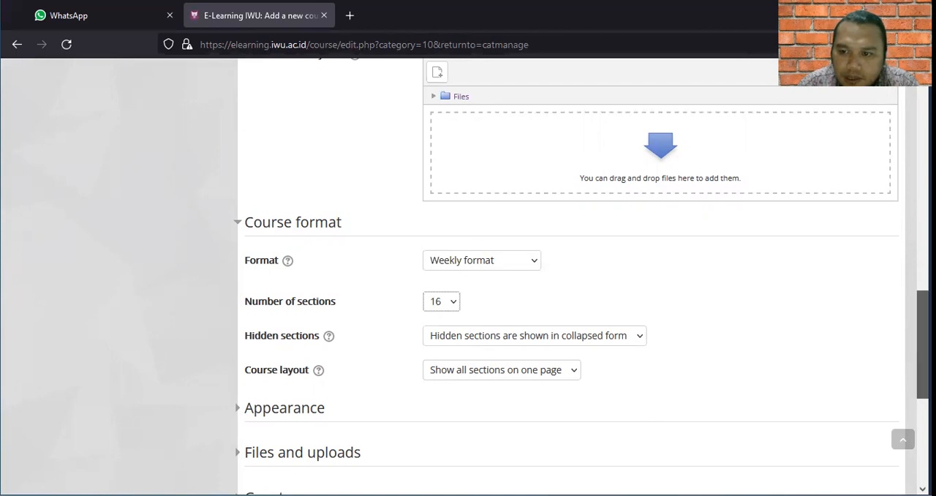
# Save the new course and return to the course and category management page.
pyautogui.scroll(-2, 923, 344)
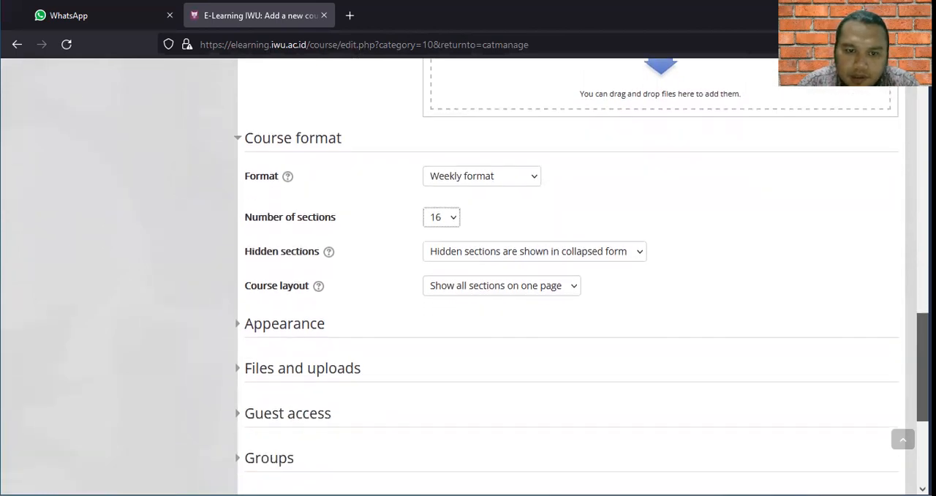
pyautogui.scroll(-5, 923, 344)
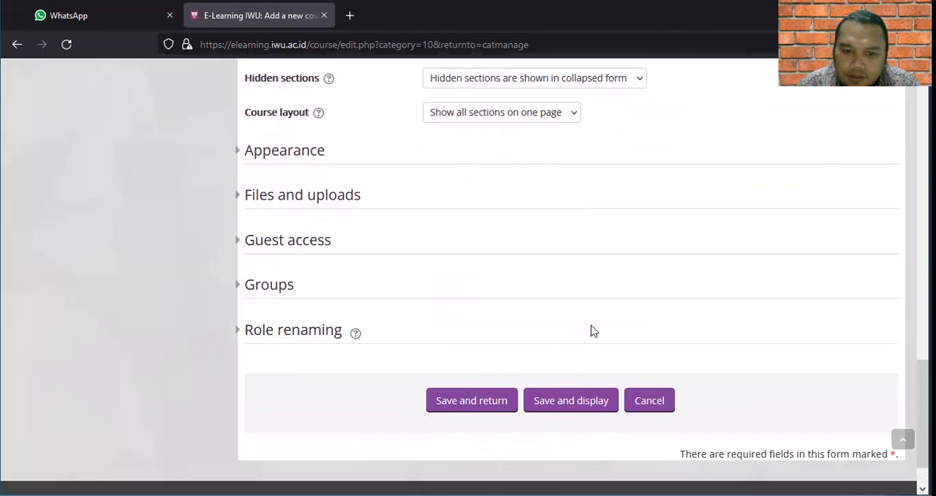
pyautogui.click(470, 405)
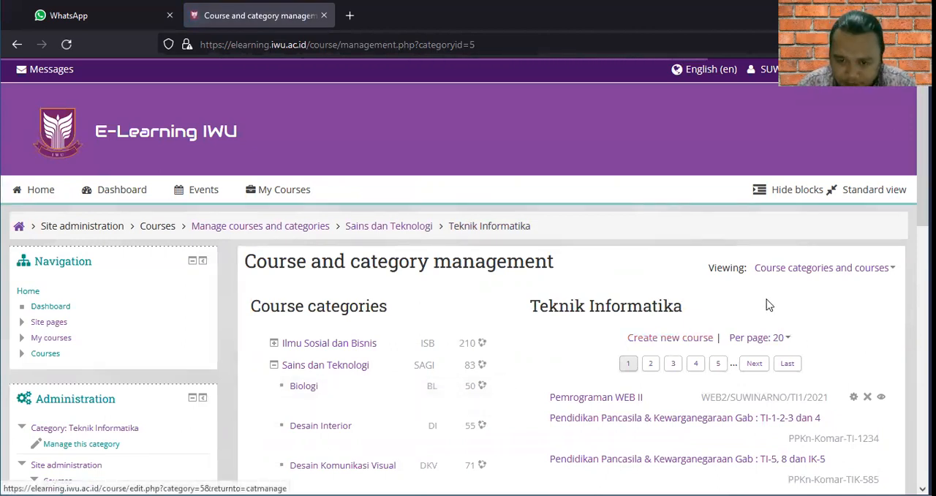
# Select the new Pemrograman WEB II course in the Teknik Informatika list and look over its entry.
pyautogui.click(603, 399)
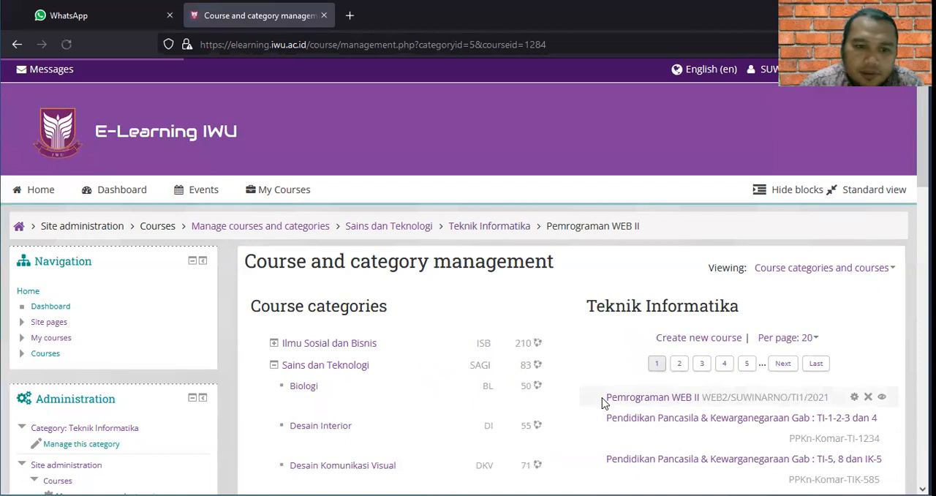
pyautogui.click(672, 405)
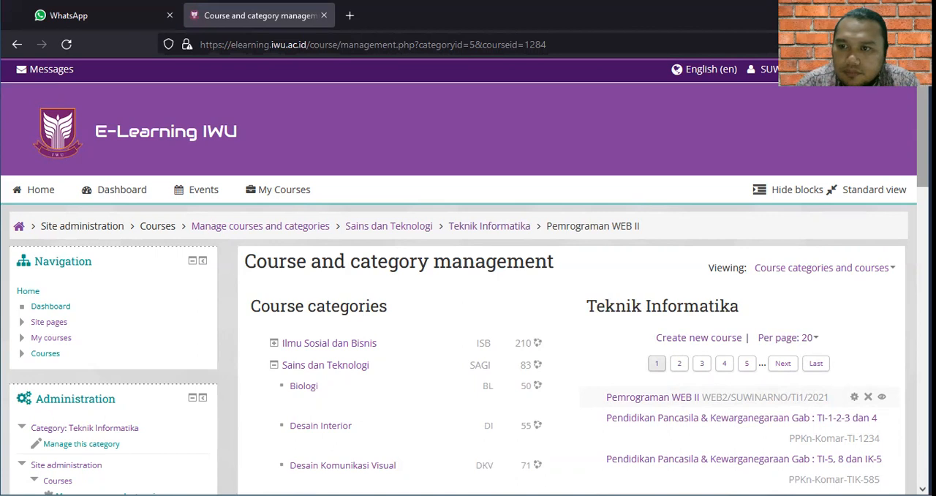
pyautogui.scroll(-2, 468, 293)
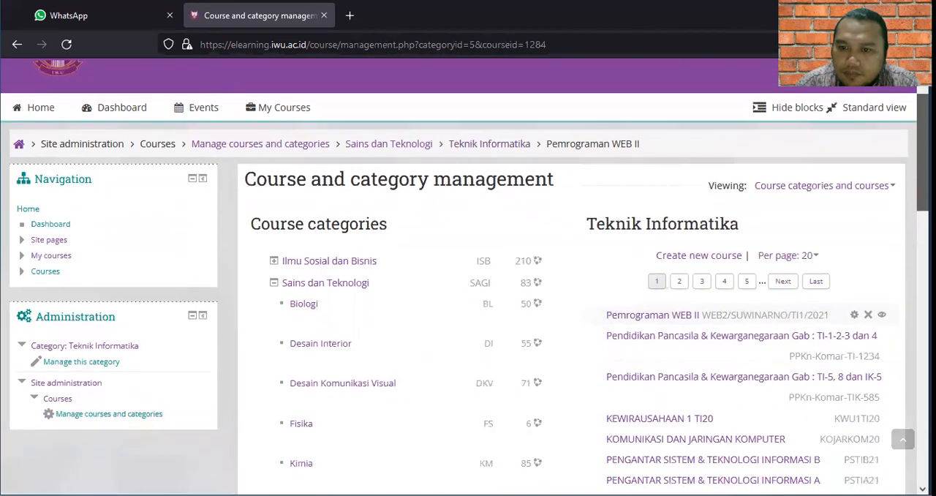
pyautogui.moveTo(923, 156); pyautogui.dragTo(923, 128)
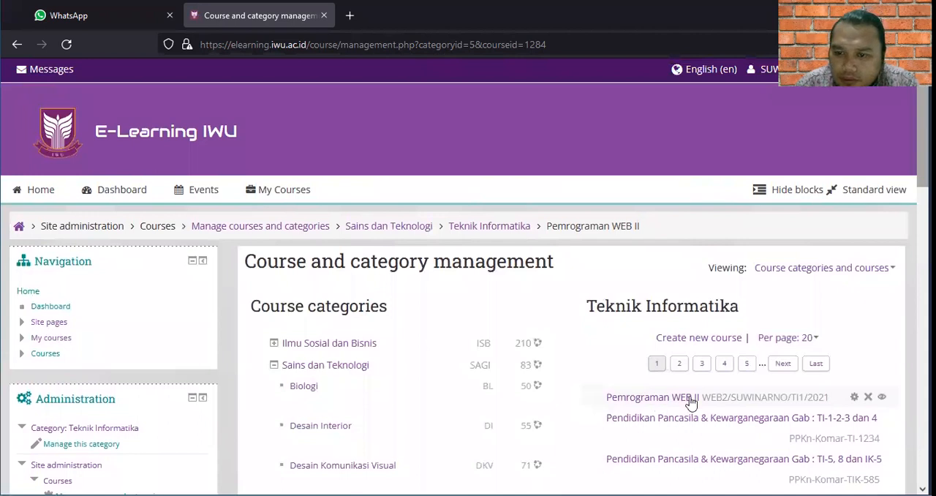
# Edit the settings of the Pemrograman WEB II course and change its full name to "Pemrograman WEB II (Rabu, 09.30-12.00)".
pyautogui.click(853, 400)
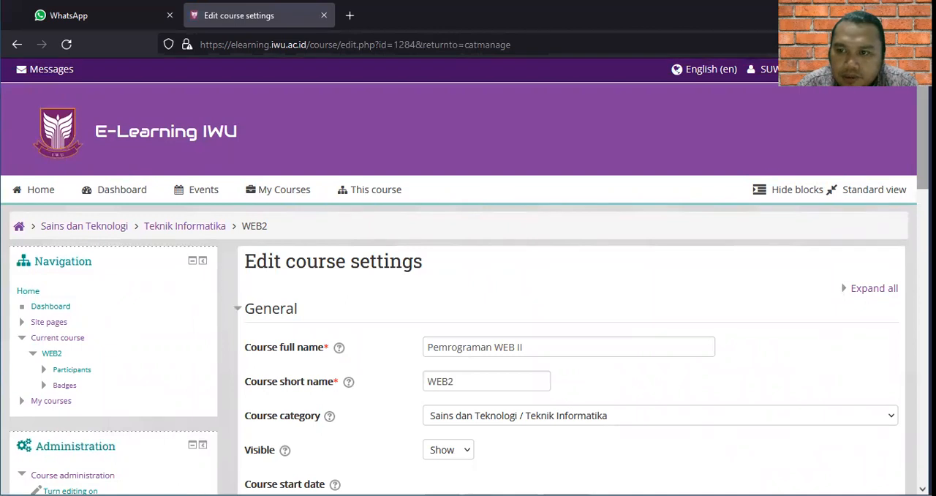
pyautogui.scroll(-3, 468, 278)
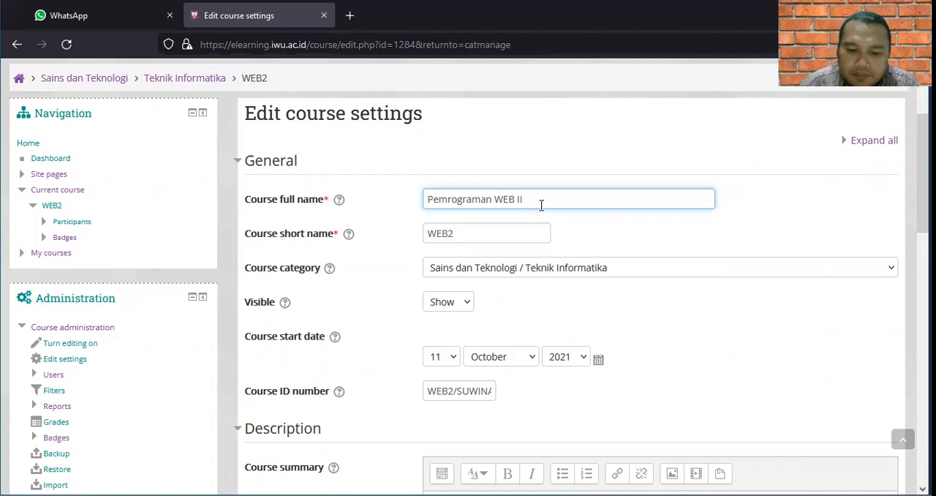
pyautogui.write('(Rabu')
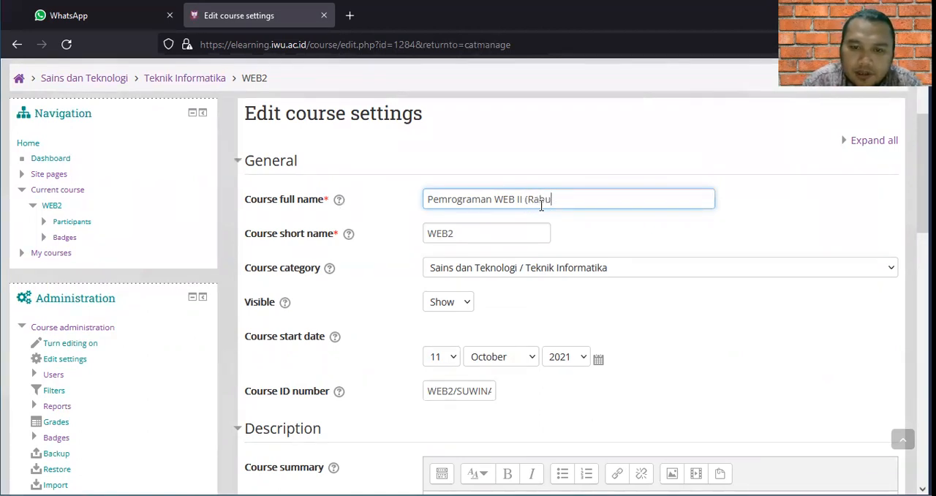
pyautogui.write(',')
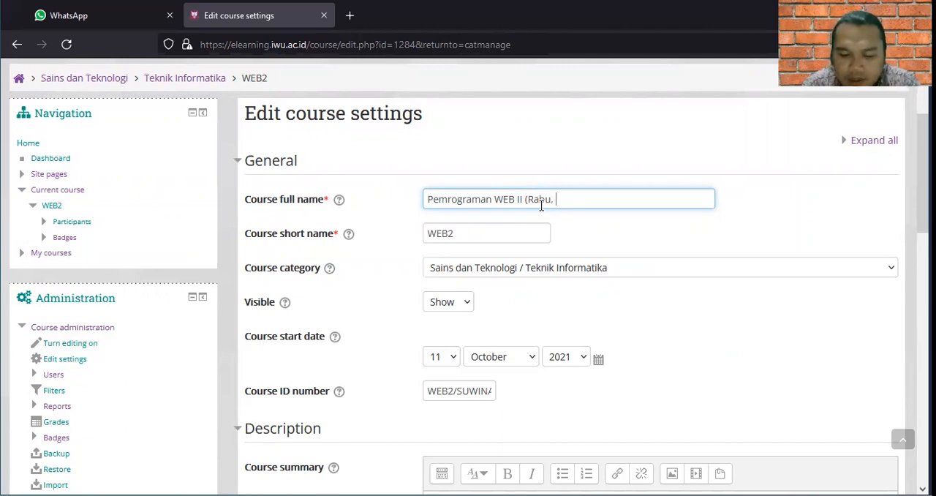
pyautogui.write(' 09.30-12.00)')
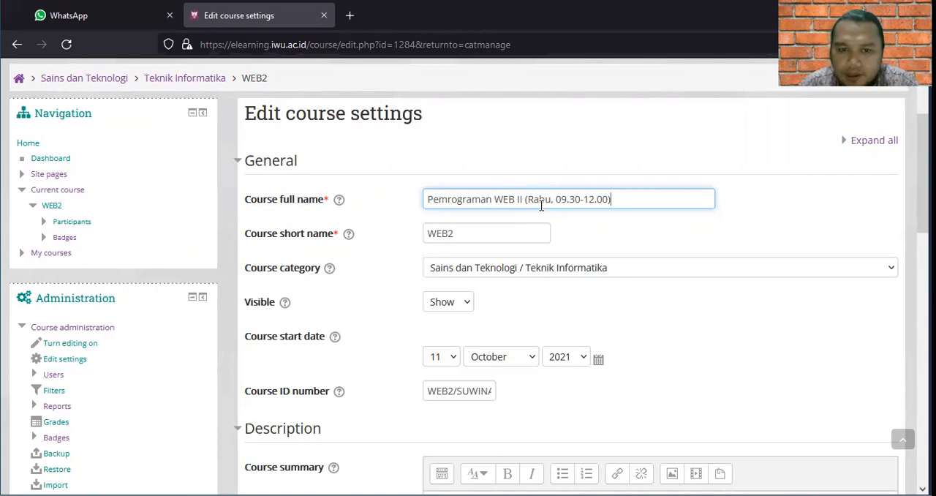
# Save the edited course settings and return to the Teknik Informatika course list.
pyautogui.scroll(-7, 570, 293)
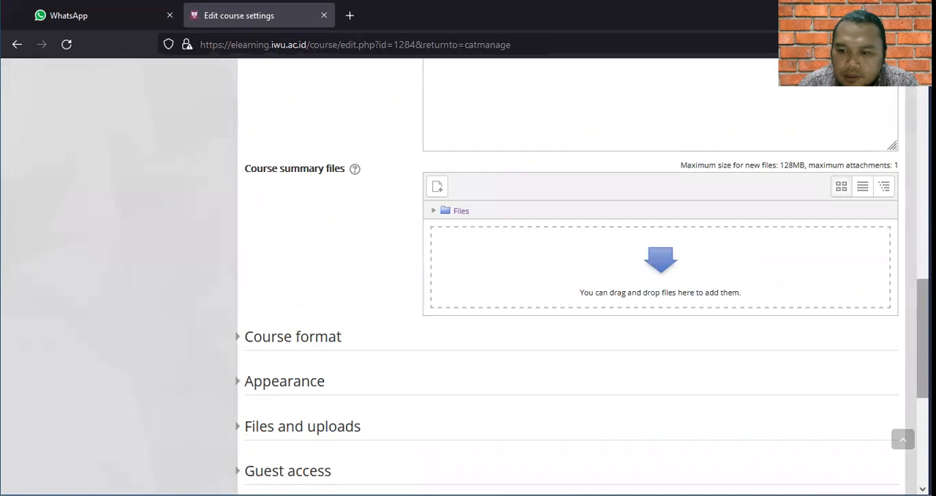
pyautogui.scroll(-4, 571, 293)
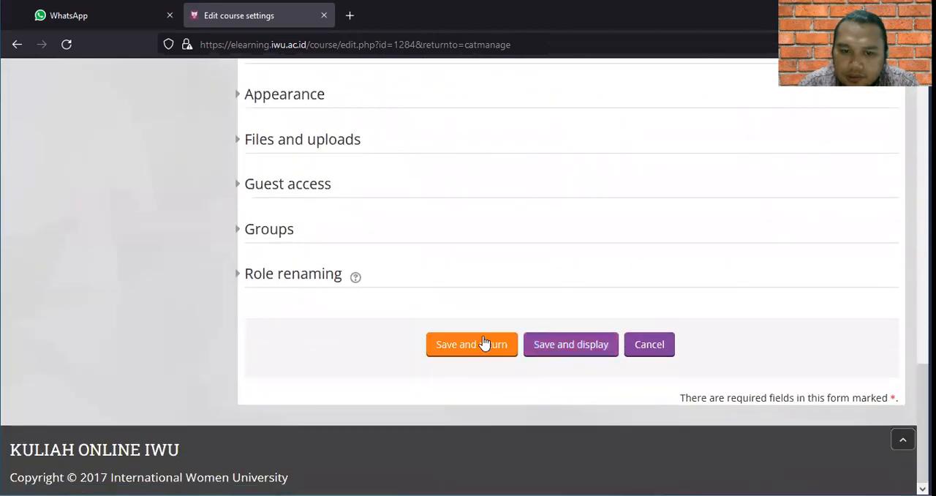
pyautogui.click(479, 345)
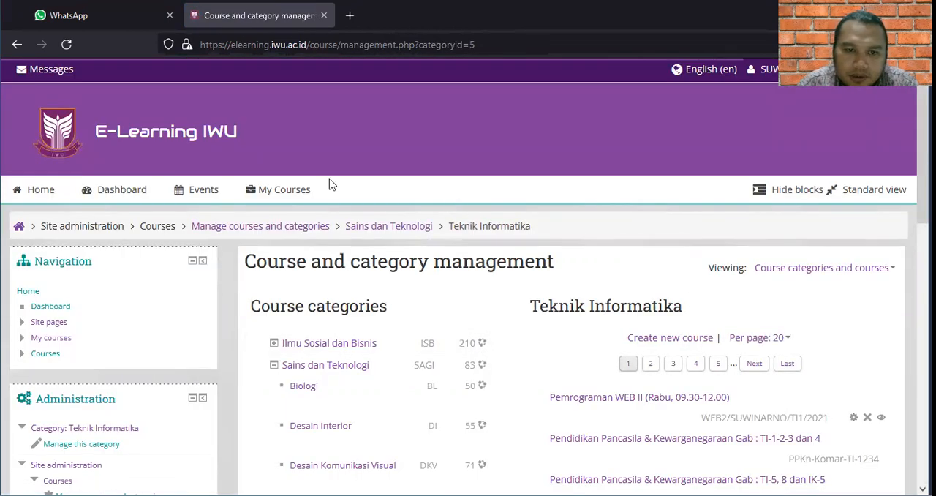
# Open the Pemrograman WEB II course from the enrolled courses and review all of its weekly sections.
pyautogui.moveTo(287, 193)
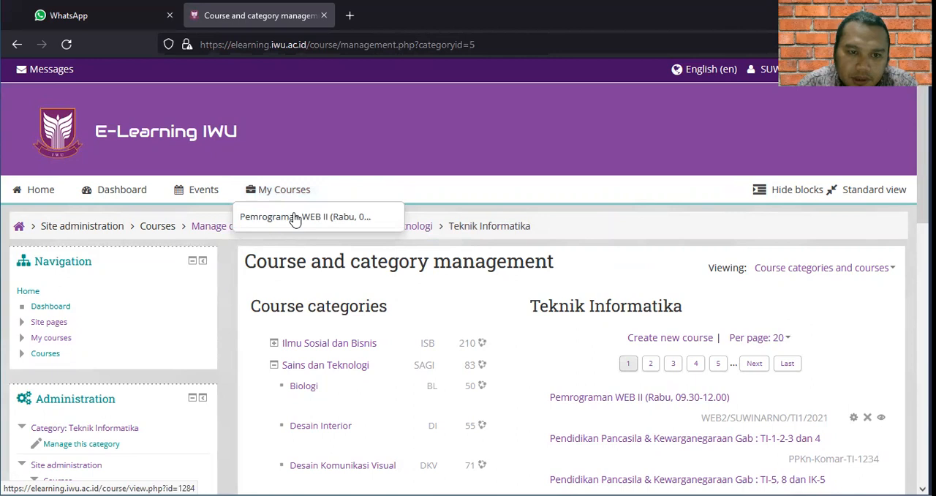
pyautogui.click(295, 218)
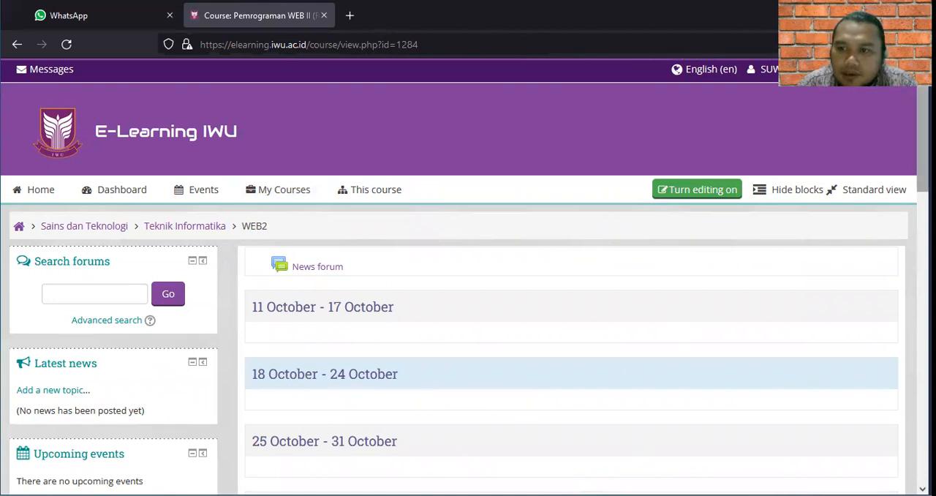
pyautogui.scroll(-2, 468, 278)
pyautogui.scroll(-2, 468, 278)
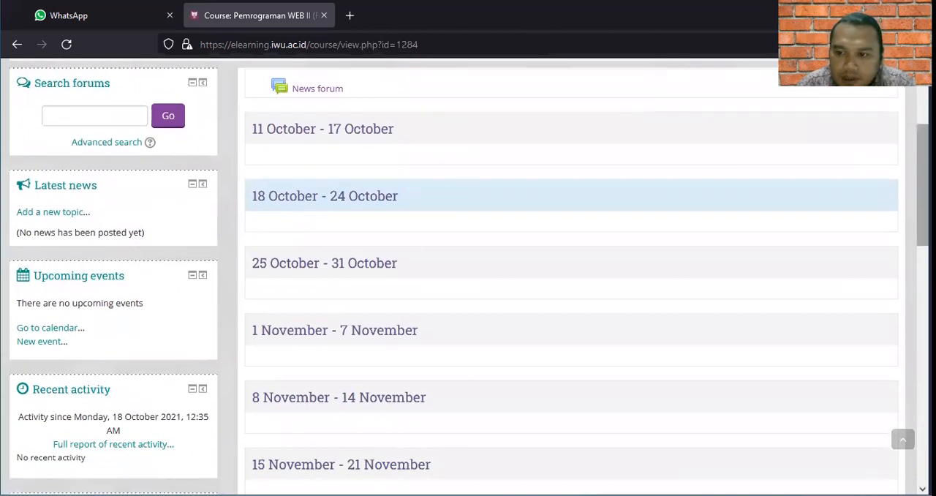
pyautogui.moveTo(923, 185); pyautogui.dragTo(924, 421)
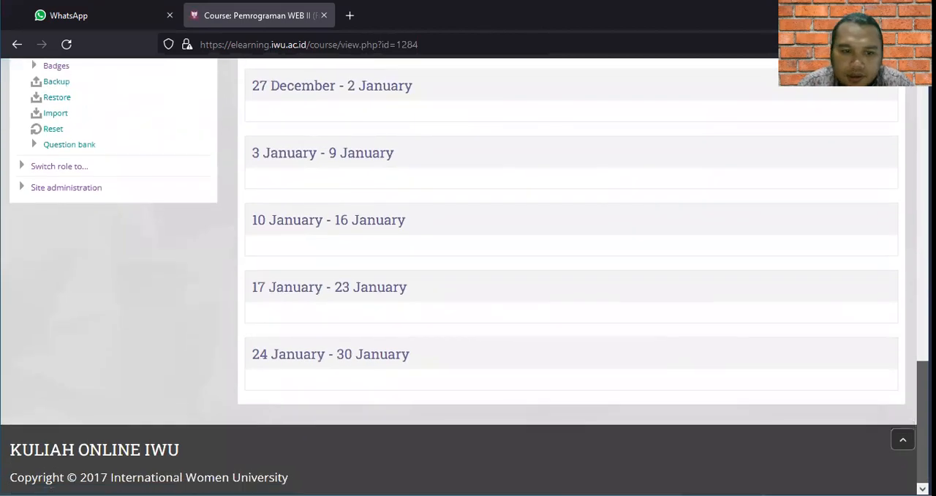
pyautogui.moveTo(924, 422); pyautogui.dragTo(923, 144)
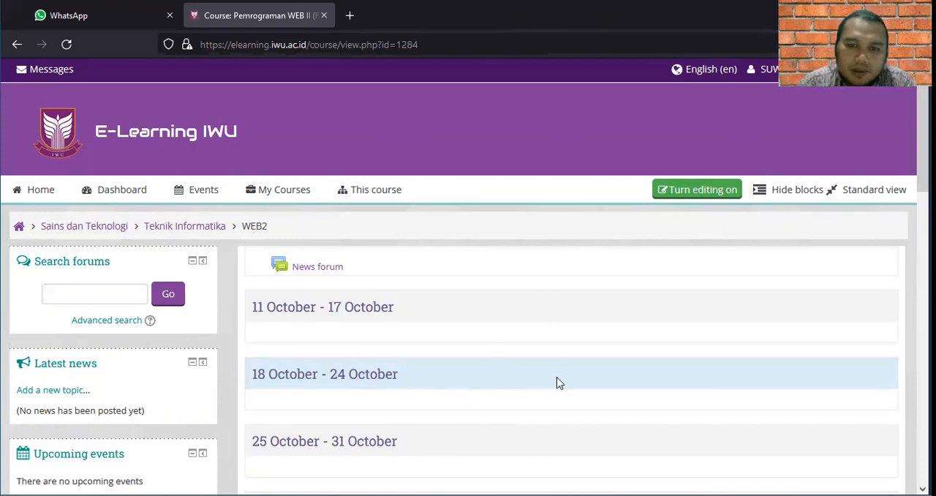
# Turn on course editing and replace the default name of the 11 October - 17 October section with "Pertemuan 1".
pyautogui.click(688, 191)
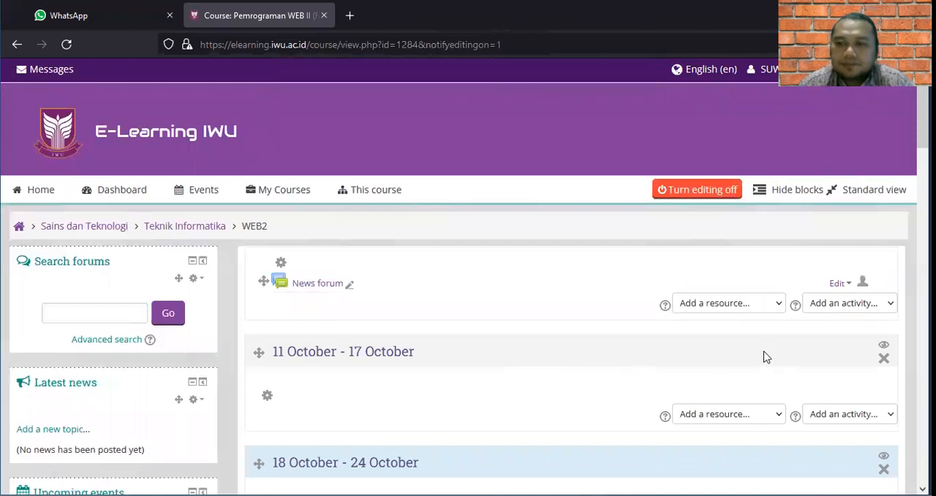
pyautogui.moveTo(924, 92)
pyautogui.mouseDown()
pyautogui.moveTo(923, 118)
pyautogui.moveTo(923, 93)
pyautogui.moveTo(923, 117)
pyautogui.moveTo(923, 109)
pyautogui.mouseUp()
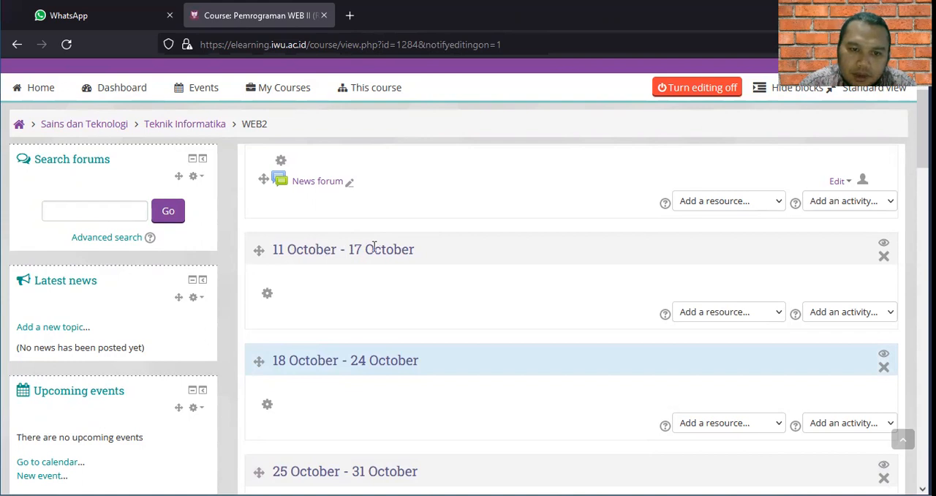
pyautogui.click(268, 295)
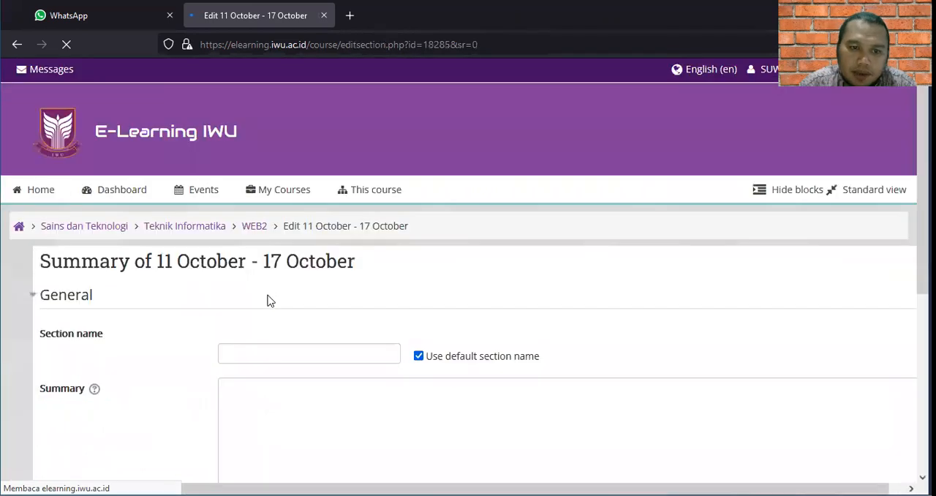
pyautogui.click(419, 356)
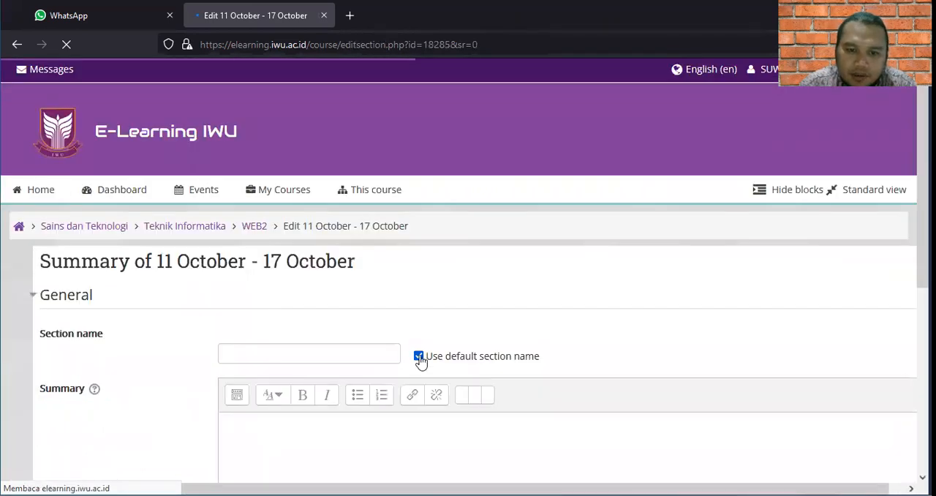
pyautogui.click(388, 352)
pyautogui.write('Pertem')
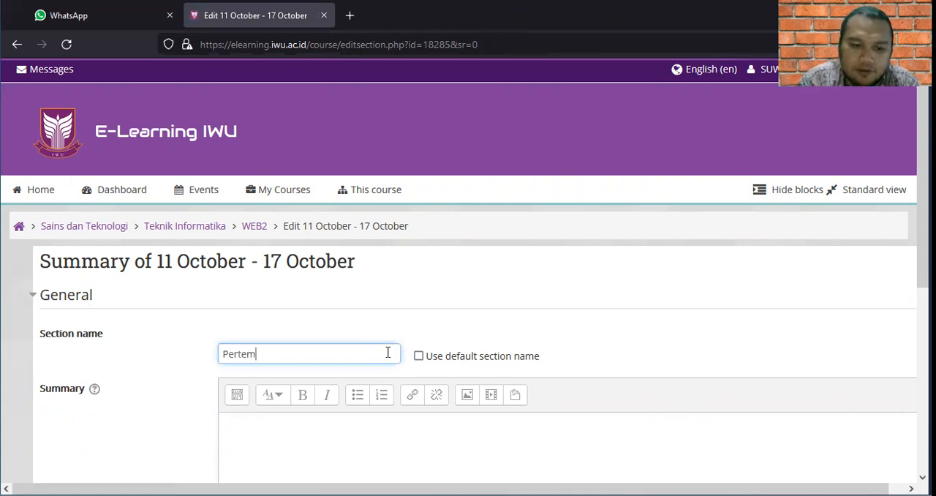
pyautogui.write('uan 1')
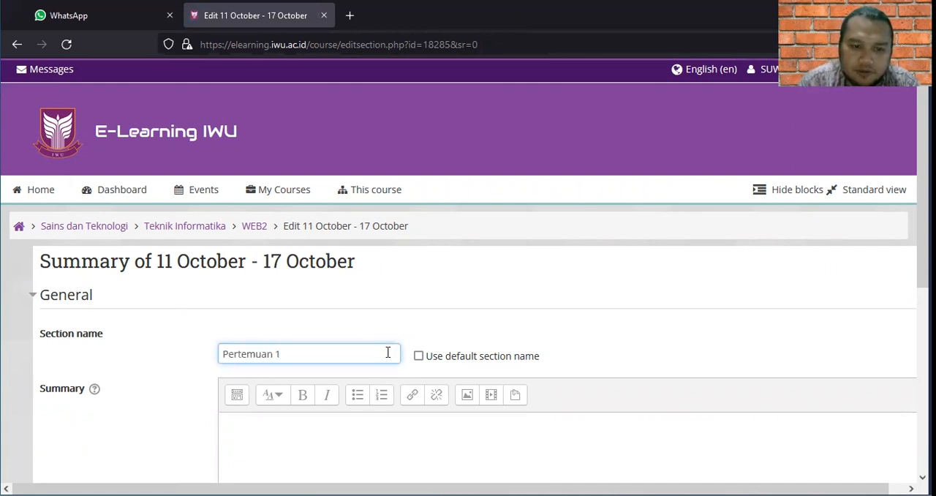
# Enter "Pada pertemuan 1 ini akan diberikan Kontrak Kuliah" as the section summary and save the section changes.
pyautogui.click(359, 423)
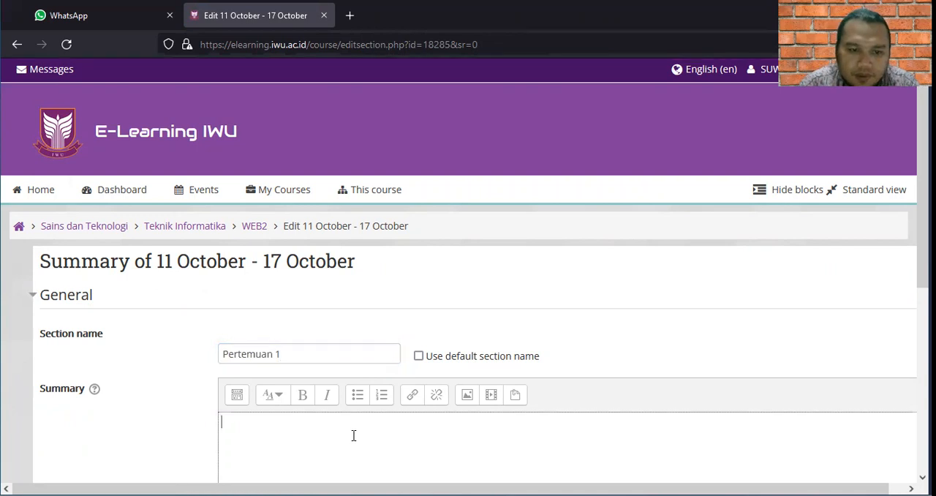
pyautogui.scroll(-3, 508, 318)
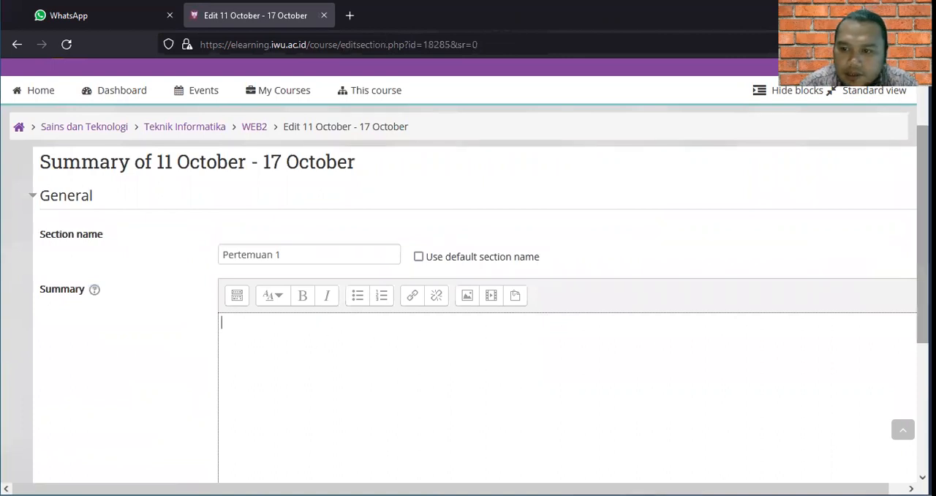
pyautogui.scroll(-4, 468, 270)
pyautogui.scroll(1, 469, 270)
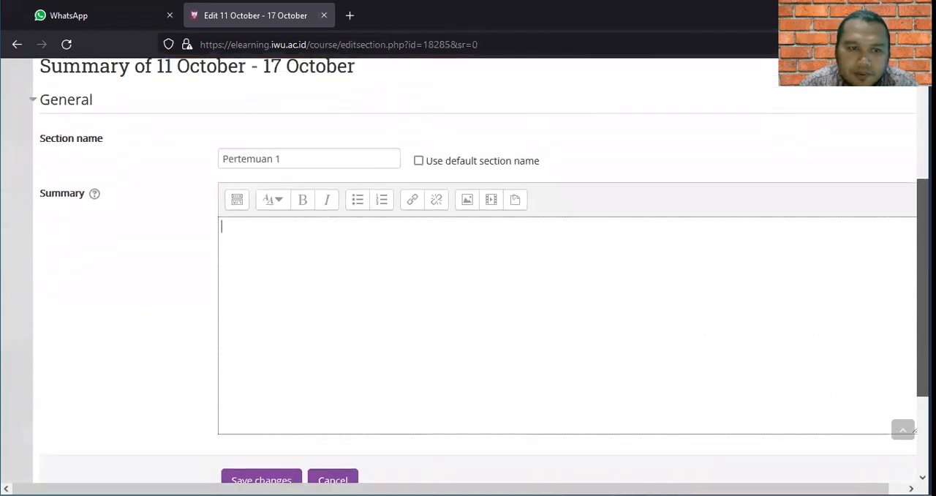
pyautogui.write('Pada pertemuan 1')
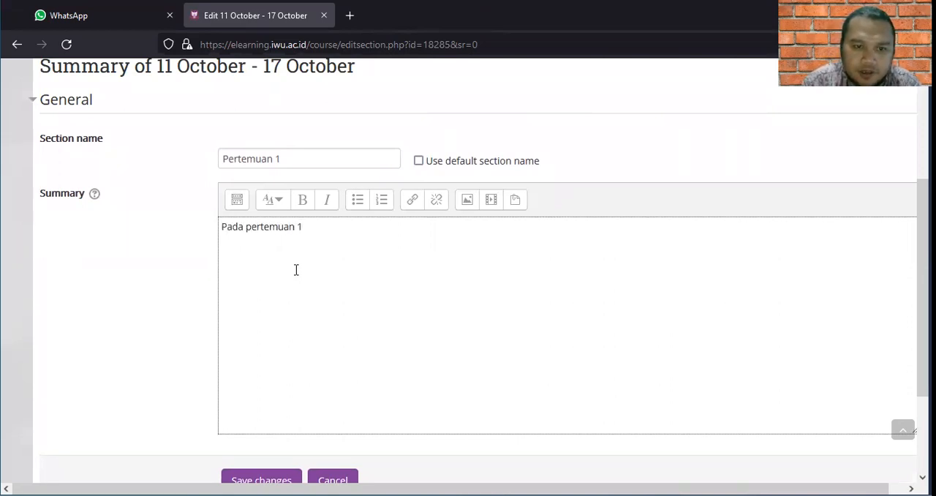
pyautogui.write(' ini ')
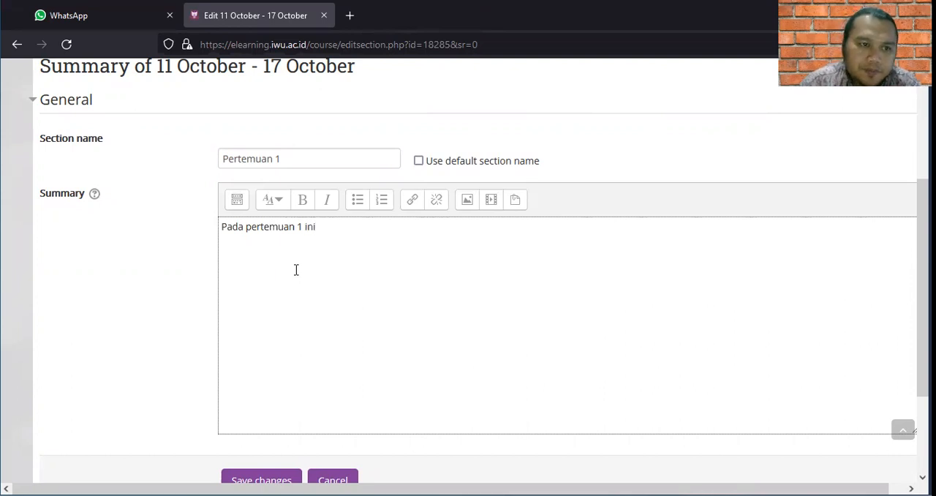
pyautogui.write('akan ')
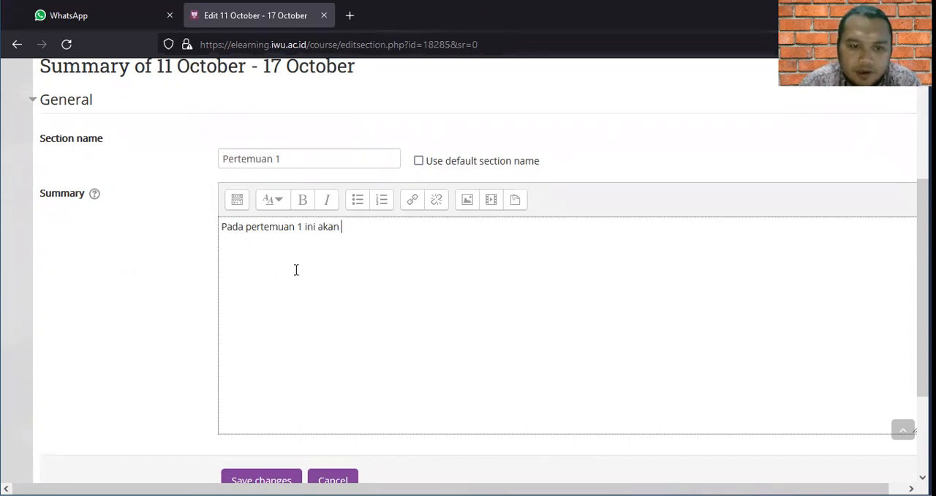
pyautogui.write('diberikan ')
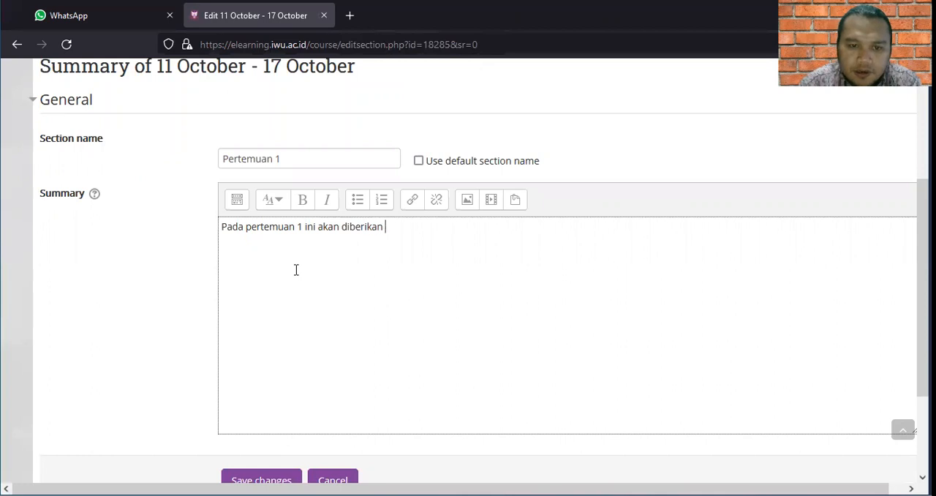
pyautogui.write('Kontrak Kuliah')
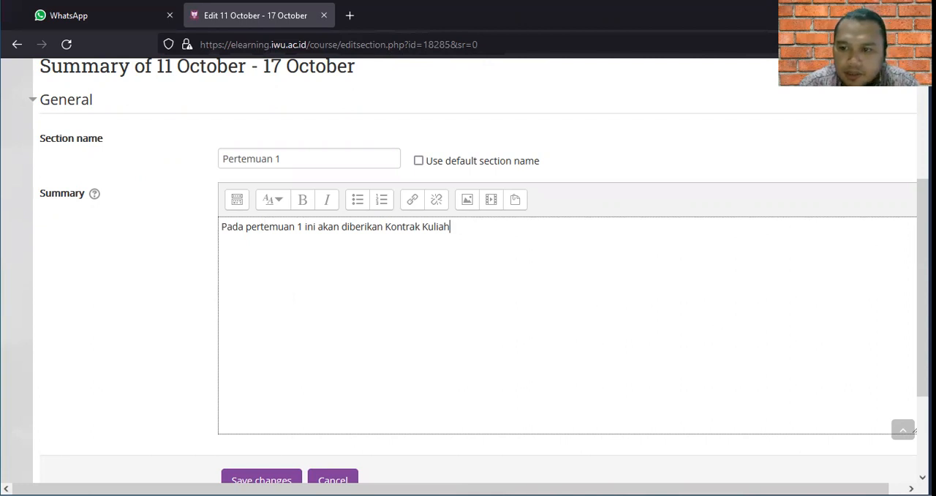
pyautogui.scroll(-1, 923, 292)
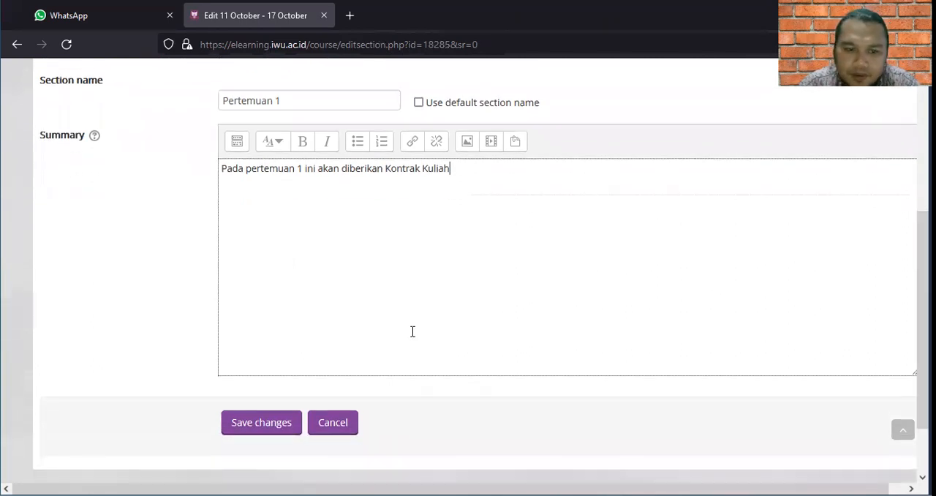
pyautogui.click(246, 427)
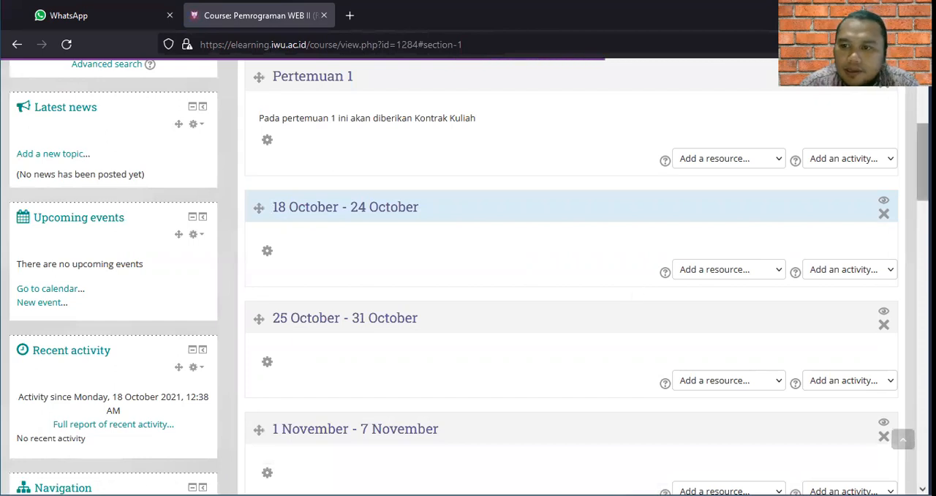
# Add a File resource to the Pertemuan 1 section and name it "Kontrak Kuliah".
pyautogui.moveTo(923, 162); pyautogui.dragTo(923, 108)
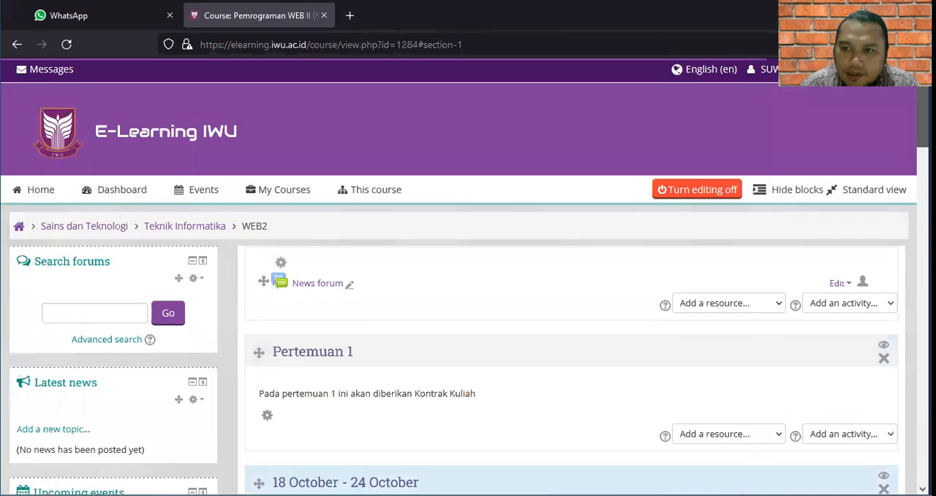
pyautogui.scroll(-2, 924, 139)
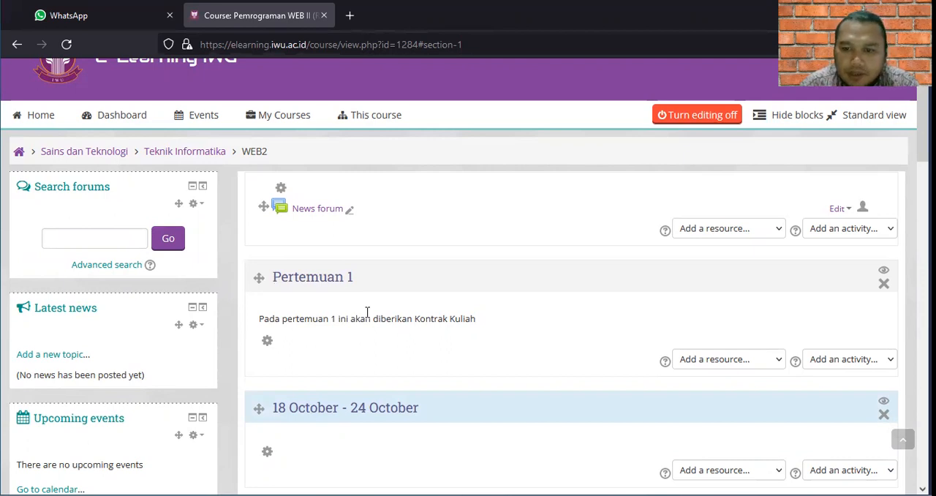
pyautogui.click(779, 363)
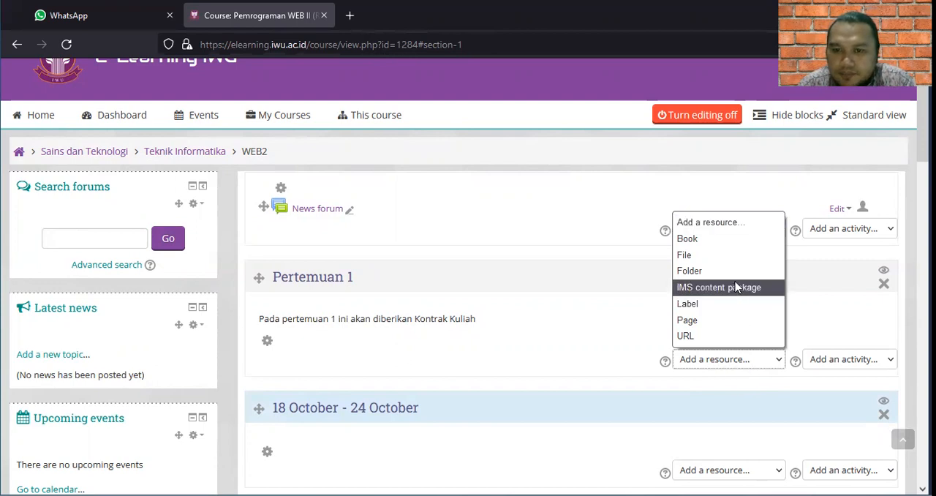
pyautogui.click(738, 255)
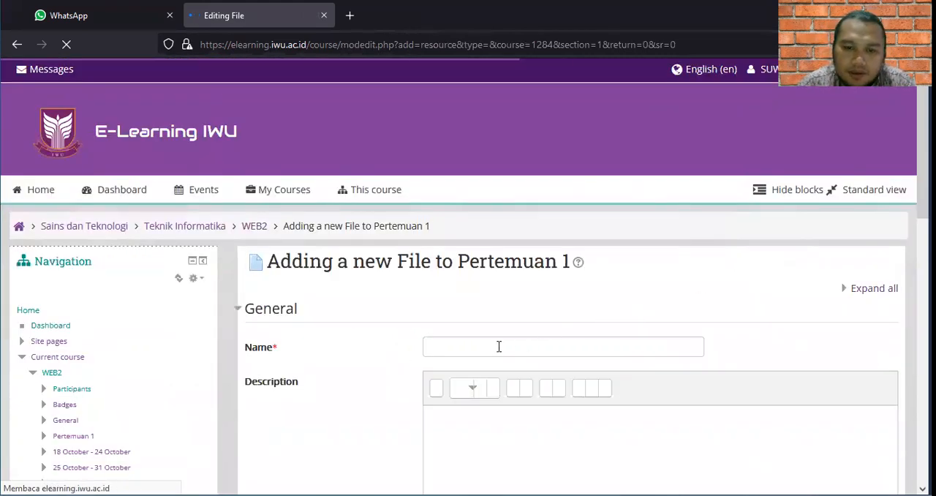
pyautogui.click(498, 346)
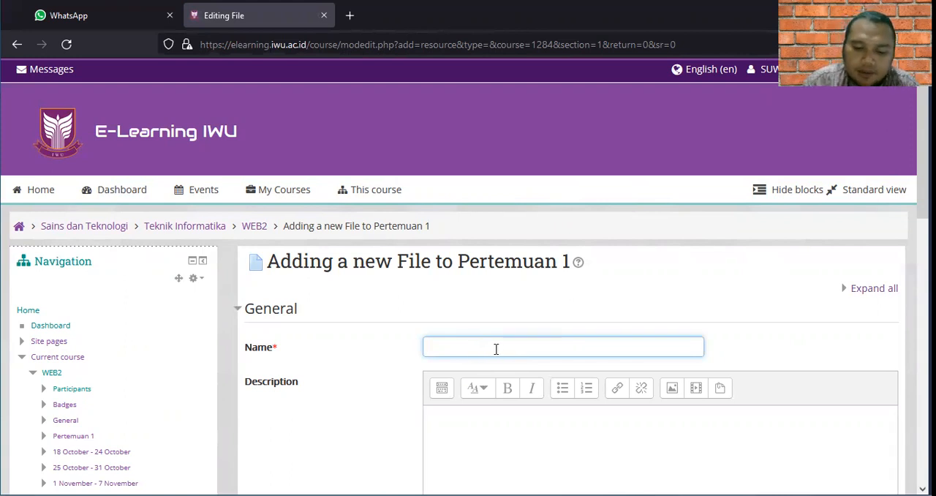
pyautogui.write('Kontrak ')
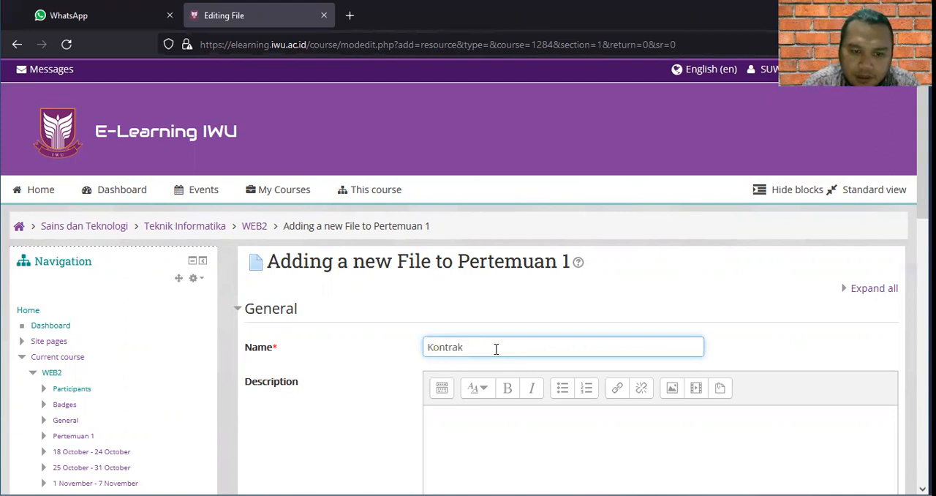
pyautogui.write('Kuliah')
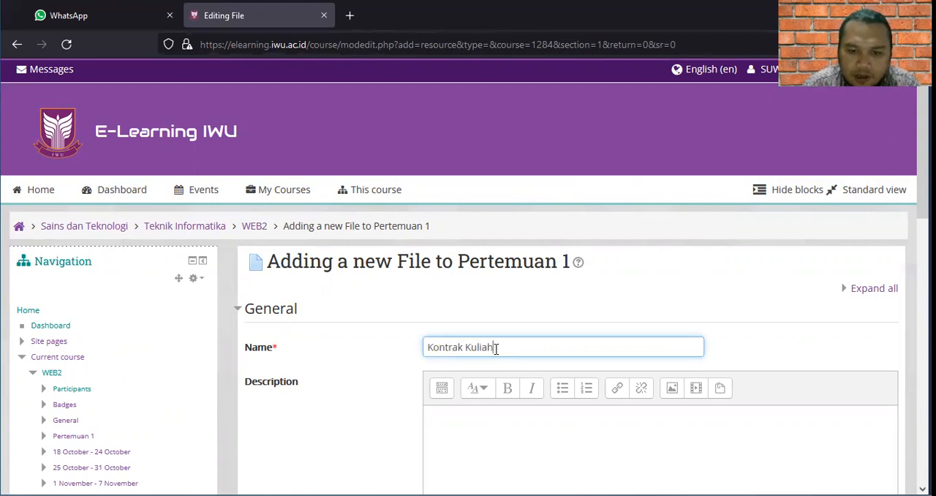
# Describe the file resource as "Menjelaskan mengenai peraturan perkuliahan dan metode penilaian".
pyautogui.click(472, 440)
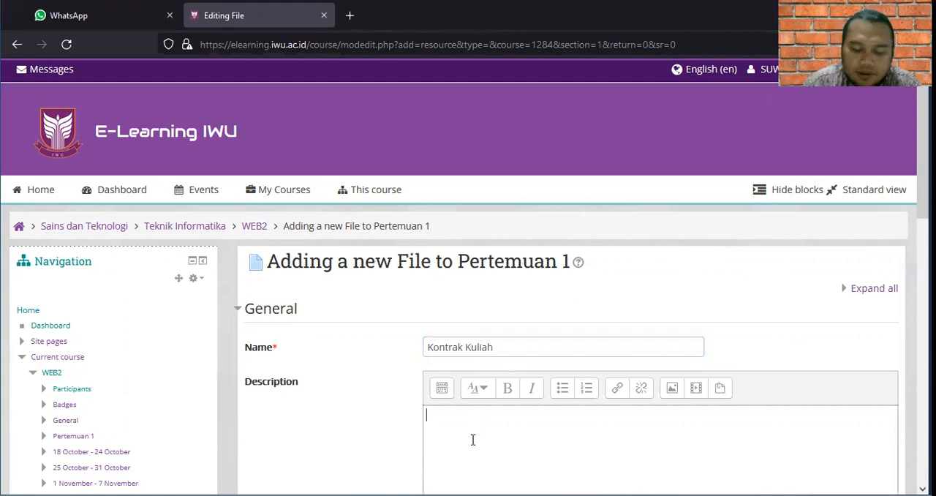
pyautogui.write('Menjela')
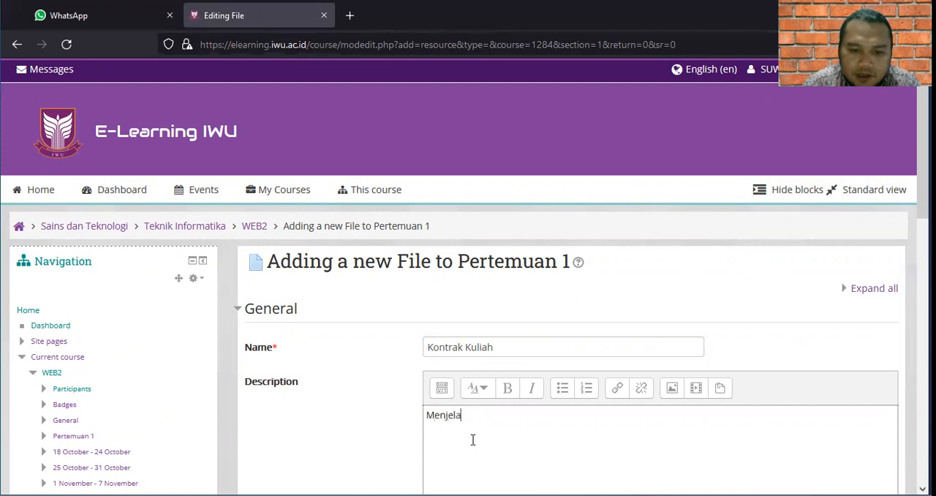
pyautogui.write('skan mengena')
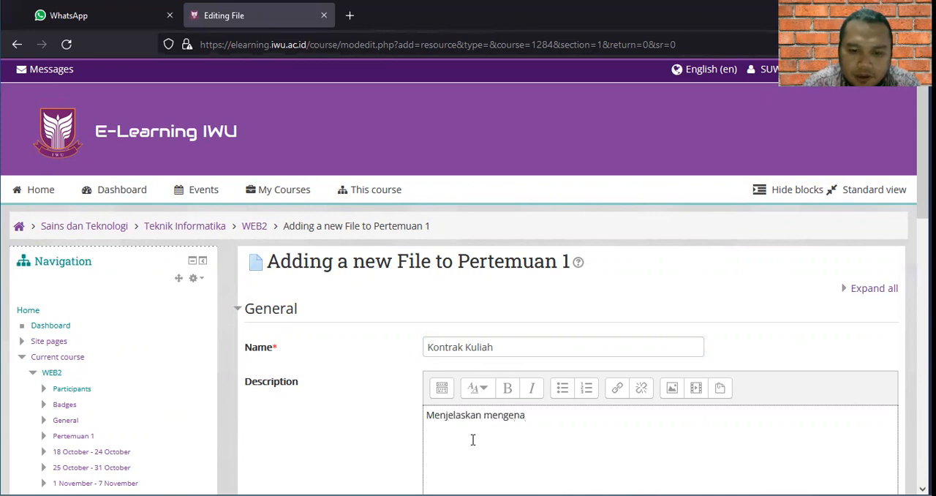
pyautogui.write('i peraturan')
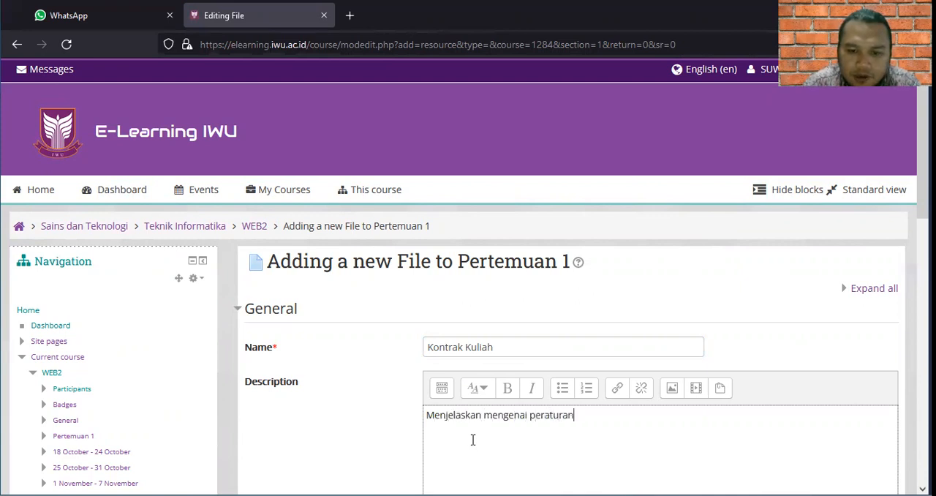
pyautogui.write(' perkuliahan ')
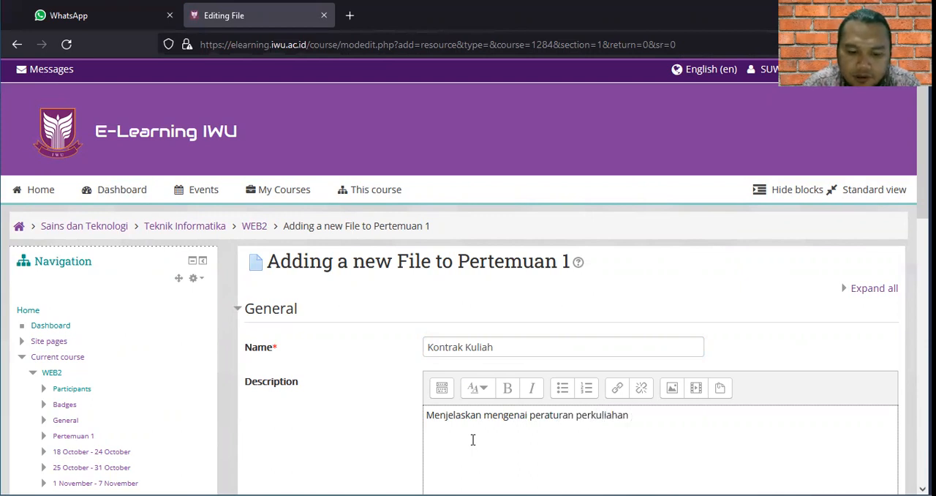
pyautogui.write('sela')
pyautogui.press('BackSpace')
pyautogui.press('BackSpace')
pyautogui.press('BackSpace')
pyautogui.press('BackSpace')
pyautogui.press('BackSpace')
pyautogui.write('dan metode penilaian')
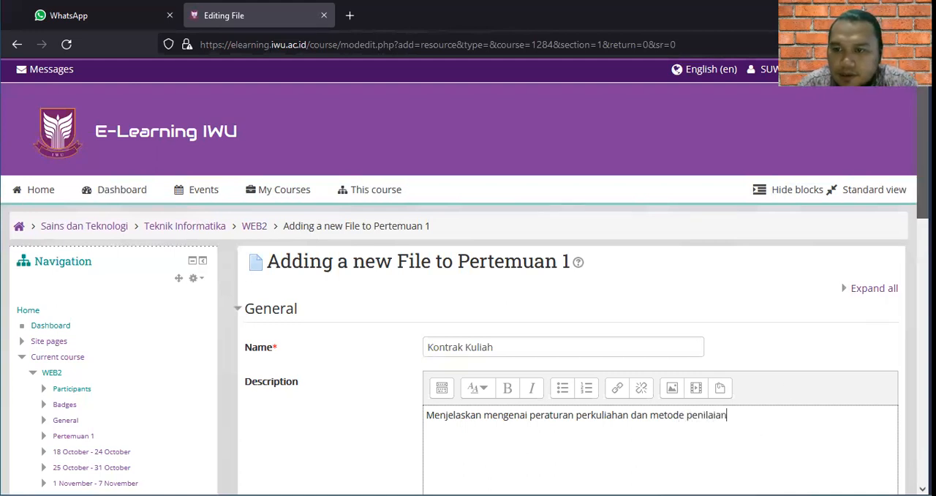
# Enable displaying the file resource's description on the course page.
pyautogui.scroll(-3, 468, 293)
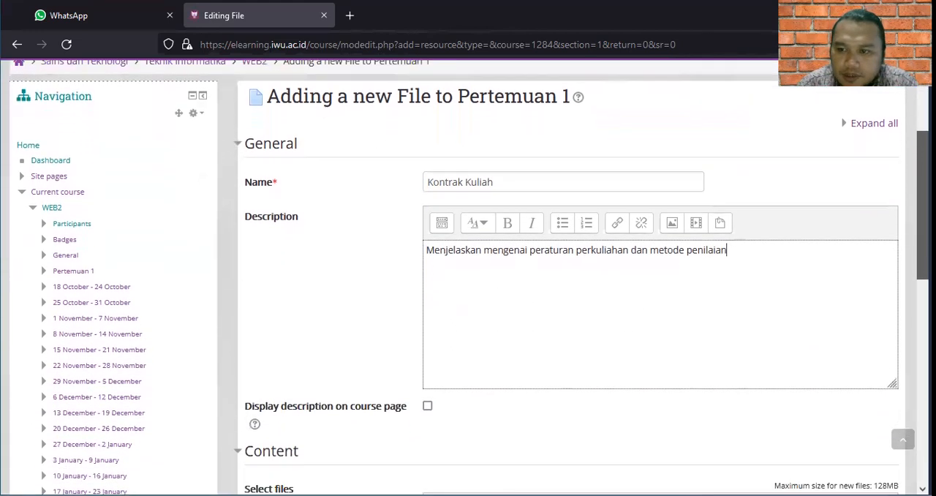
pyautogui.scroll(-1, 562, 310)
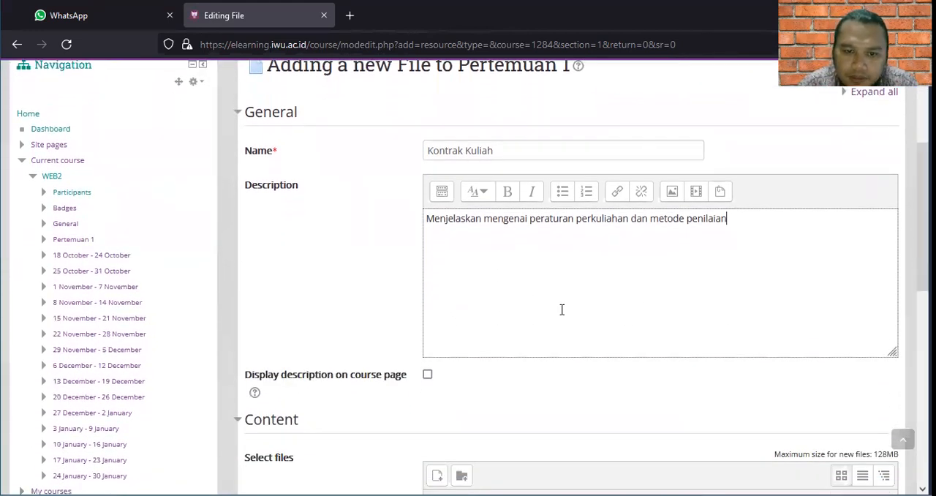
pyautogui.click(429, 376)
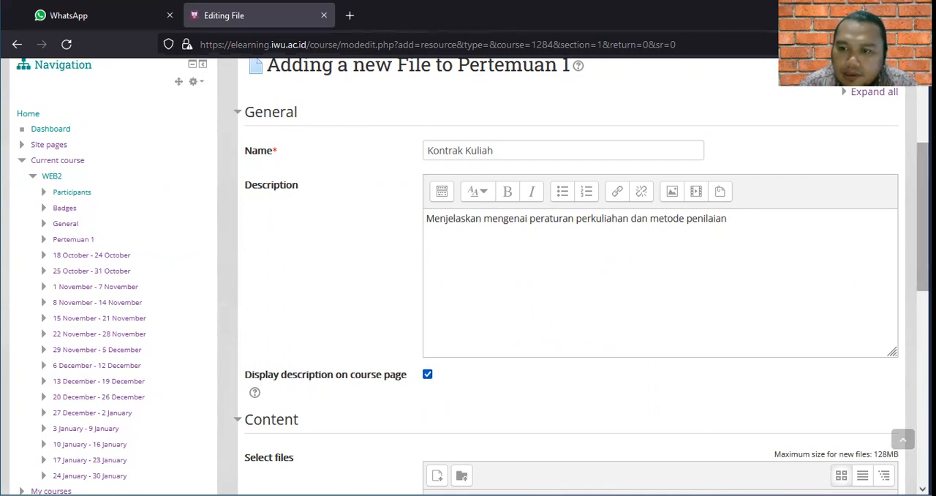
# Upload Kontrak Kuliah.pdf from the Downloads folder as the content of the file resource.
pyautogui.scroll(-3, 529, 299)
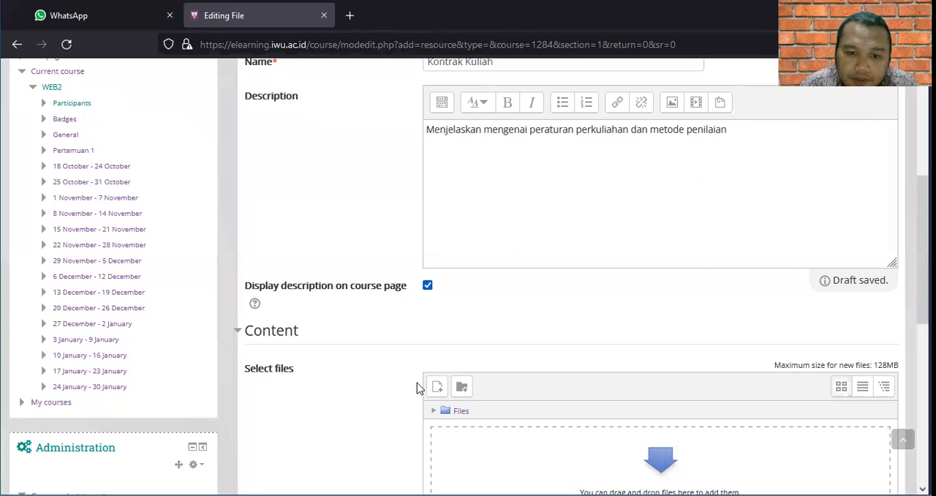
pyautogui.click(436, 389)
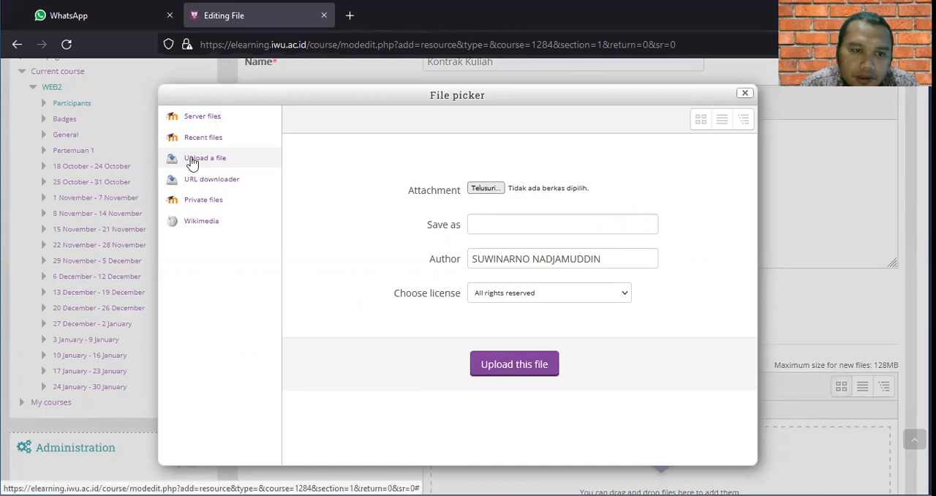
pyautogui.click(486, 187)
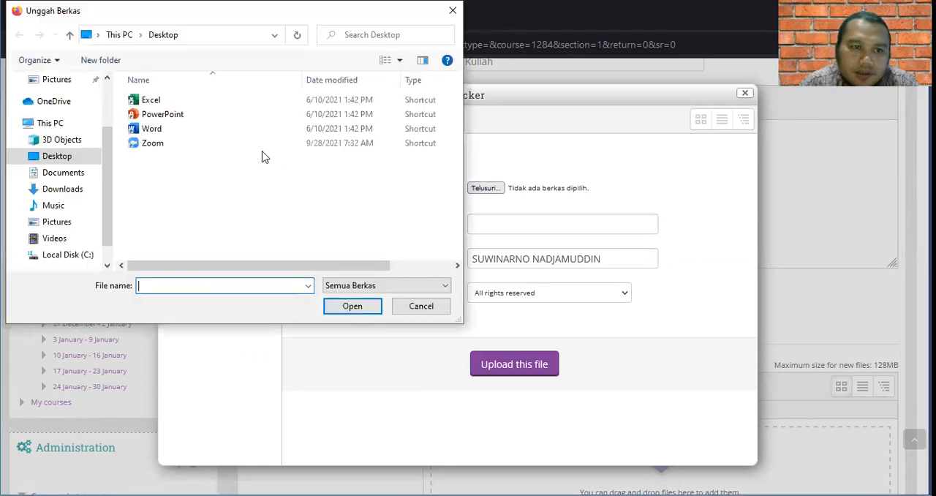
pyautogui.click(68, 189)
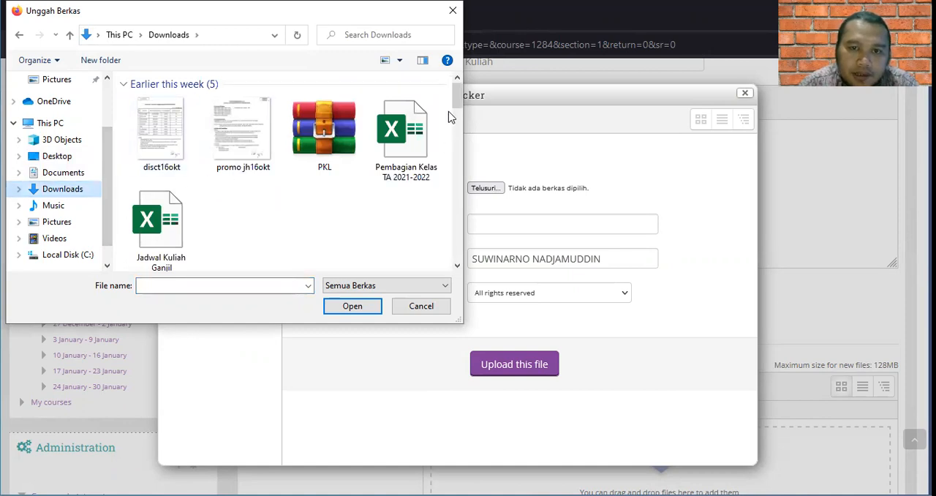
pyautogui.moveTo(460, 106); pyautogui.dragTo(458, 169)
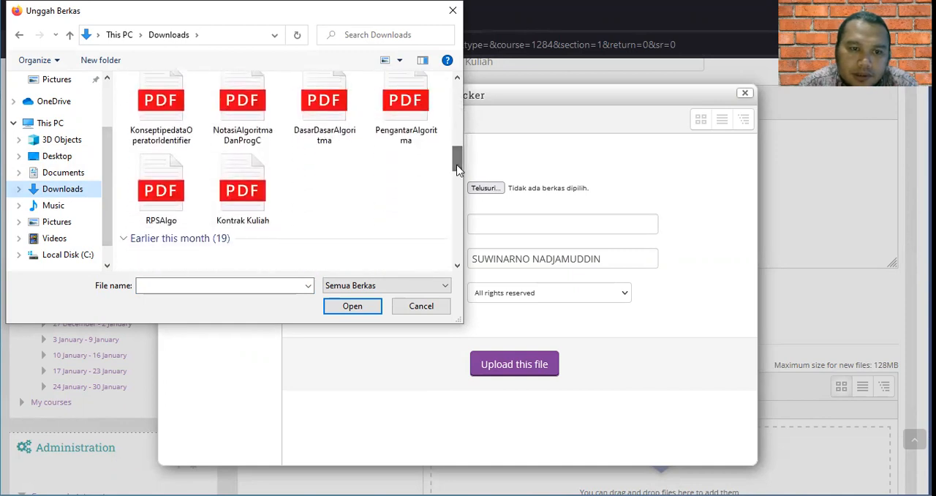
pyautogui.click(246, 199)
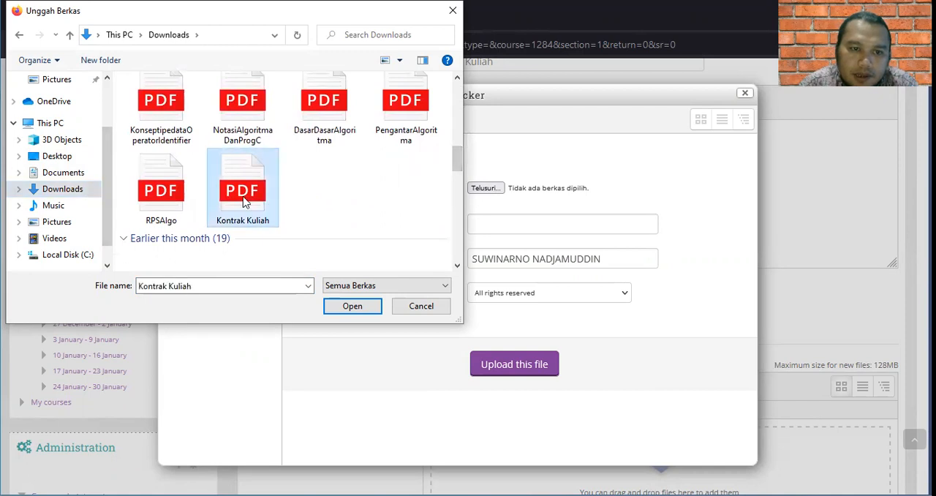
pyautogui.click(351, 307)
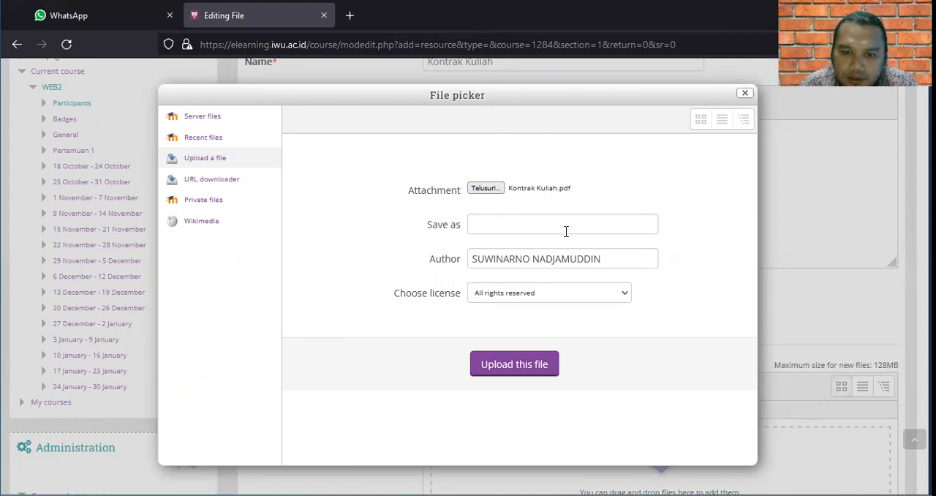
pyautogui.click(548, 366)
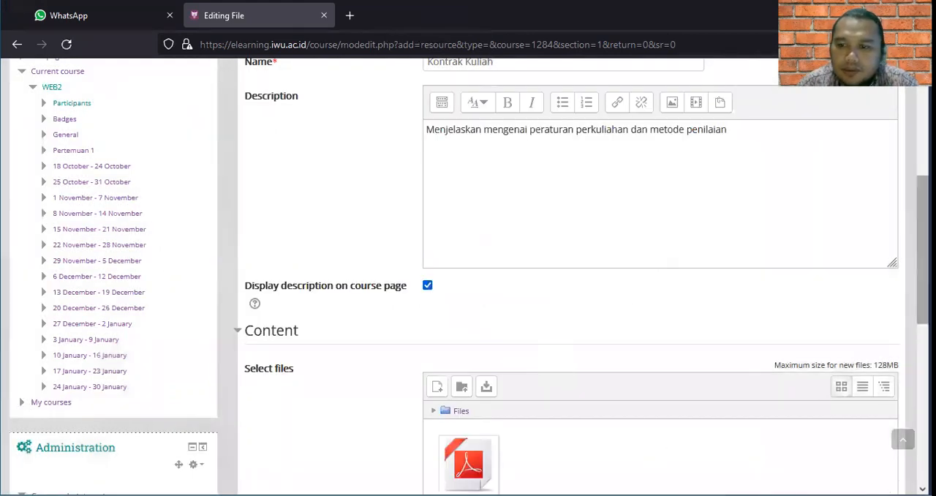
# Save the Kontrak Kuliah file resource and return to the course page.
pyautogui.scroll(-3, 924, 248)
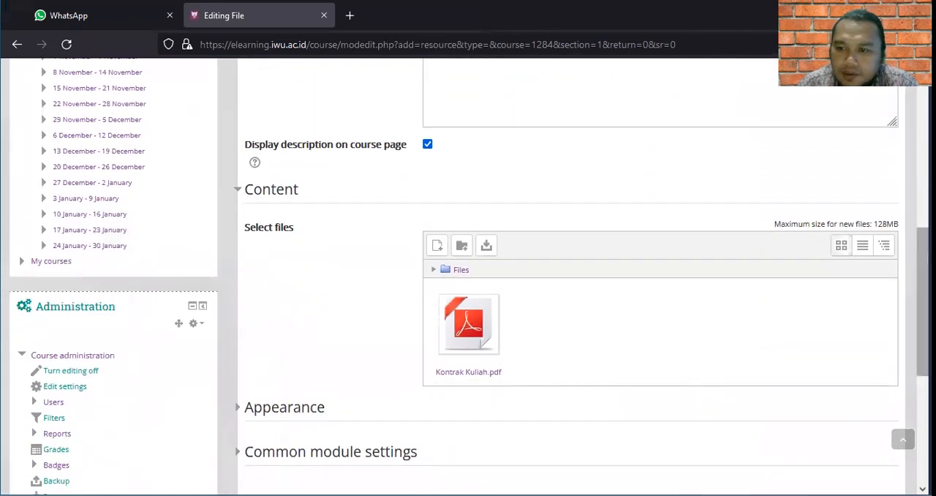
pyautogui.scroll(-4, 923, 293)
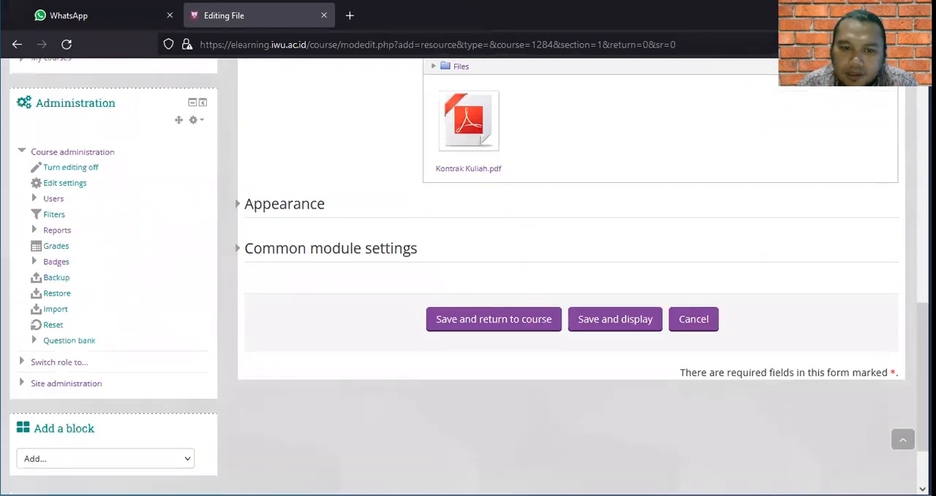
pyautogui.click(475, 320)
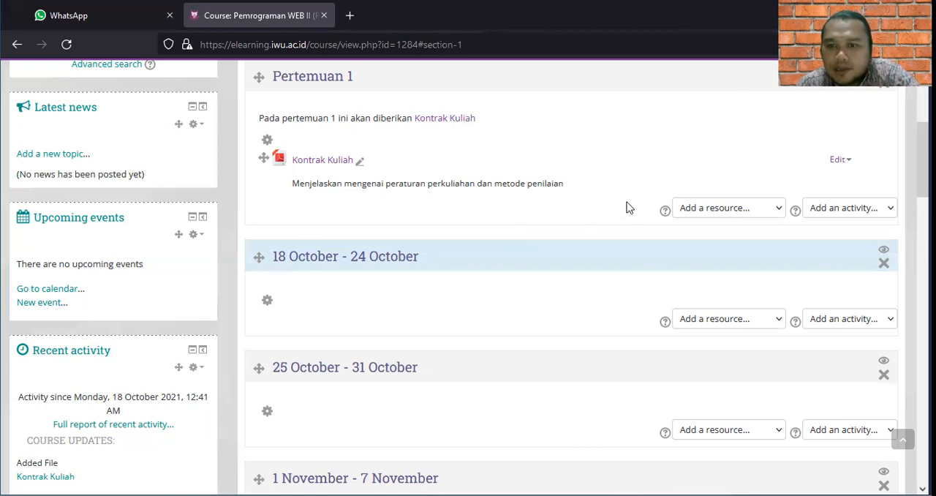
# Add a Forum activity to the Pertemuan 1 section and name it "Pengenalan PHP & MySQL".
pyautogui.click(843, 210)
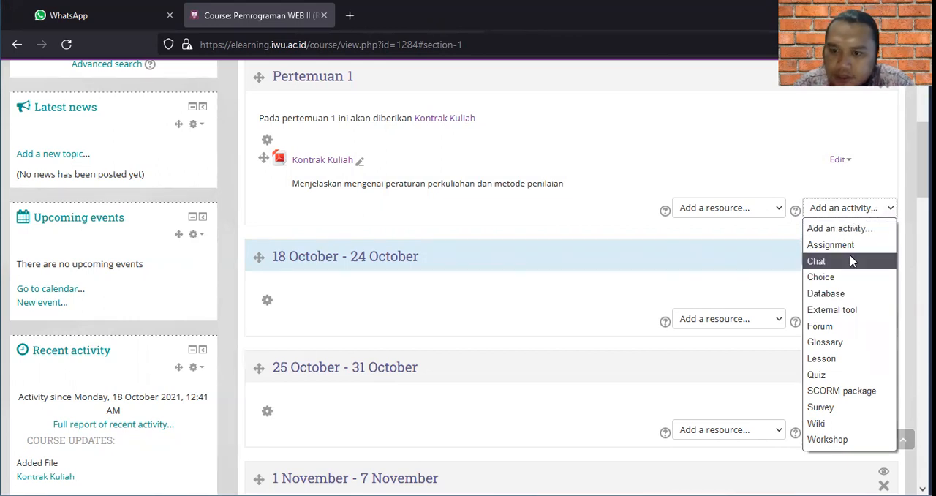
pyautogui.click(829, 326)
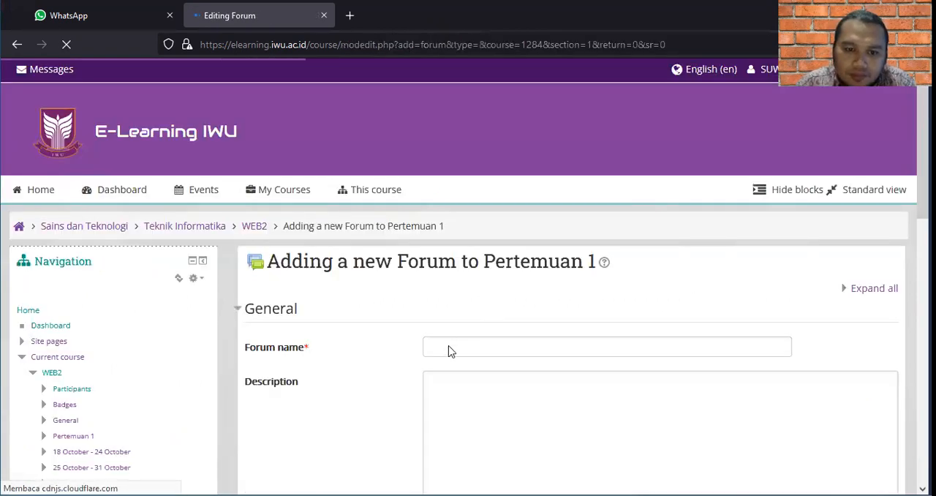
pyautogui.click(449, 347)
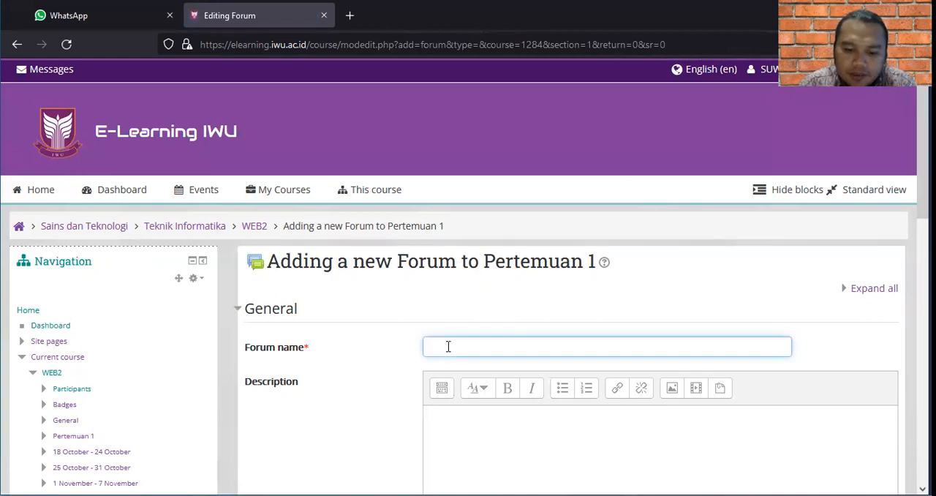
pyautogui.write('pne')
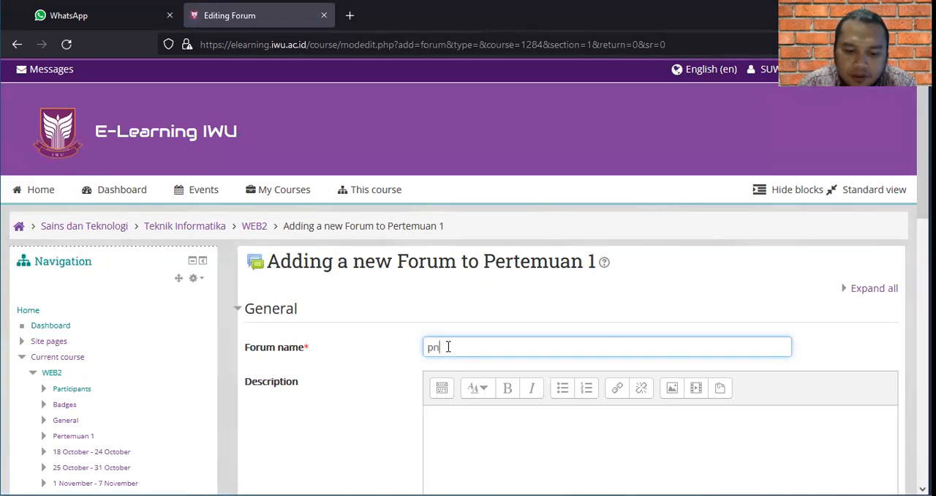
pyautogui.press('BackSpace')
pyautogui.press('BackSpace')
pyautogui.press('BackSpace')
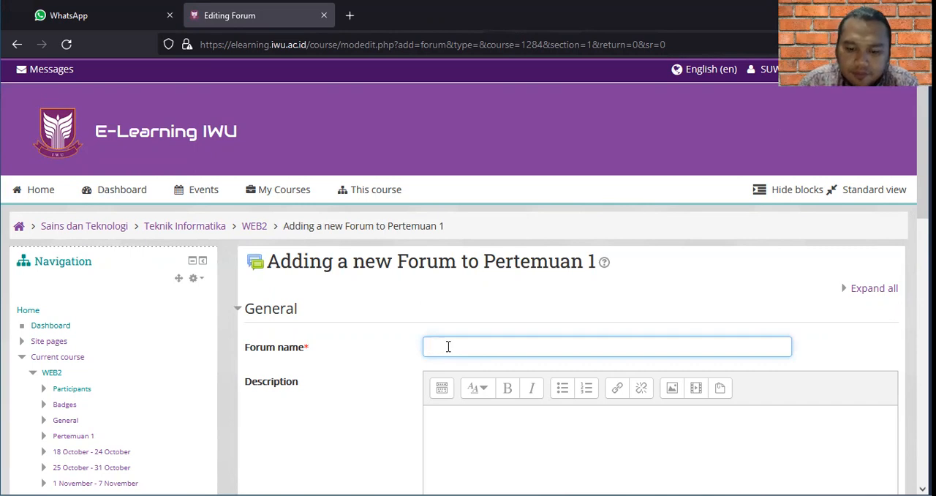
pyautogui.write('Pengenalan')
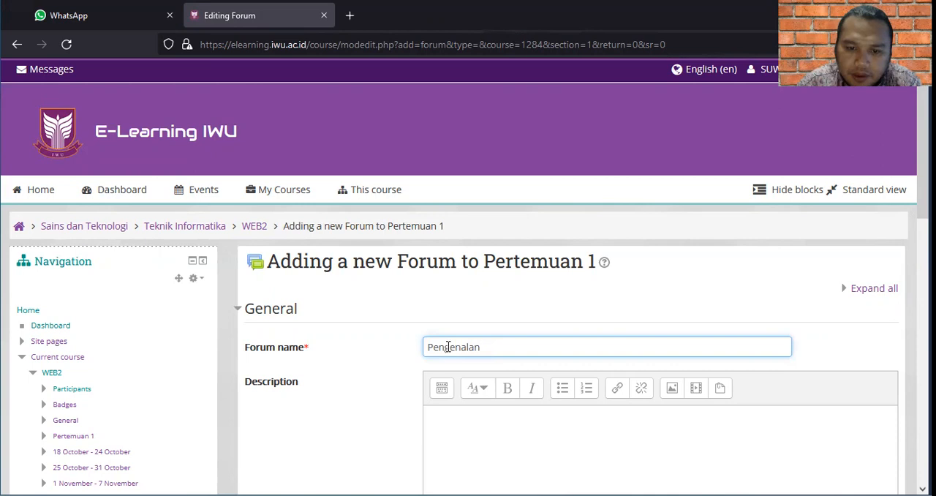
pyautogui.write(' PHP')
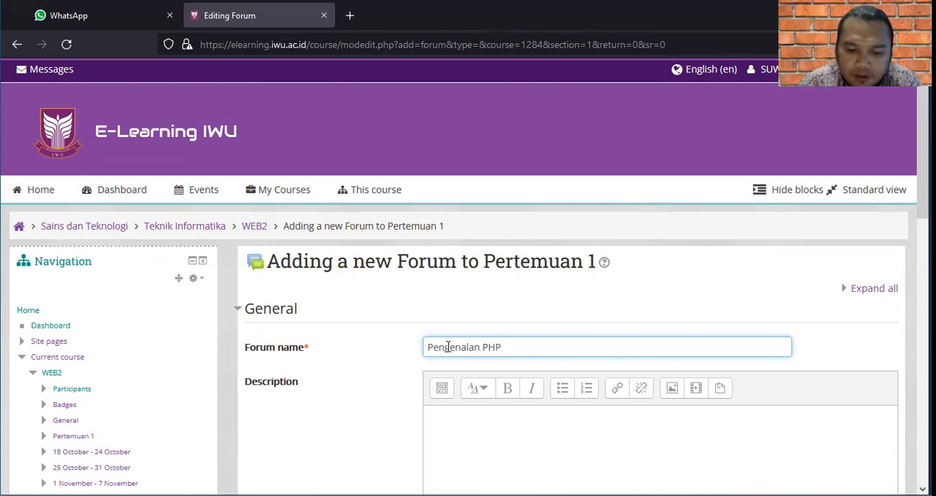
pyautogui.write(' &')
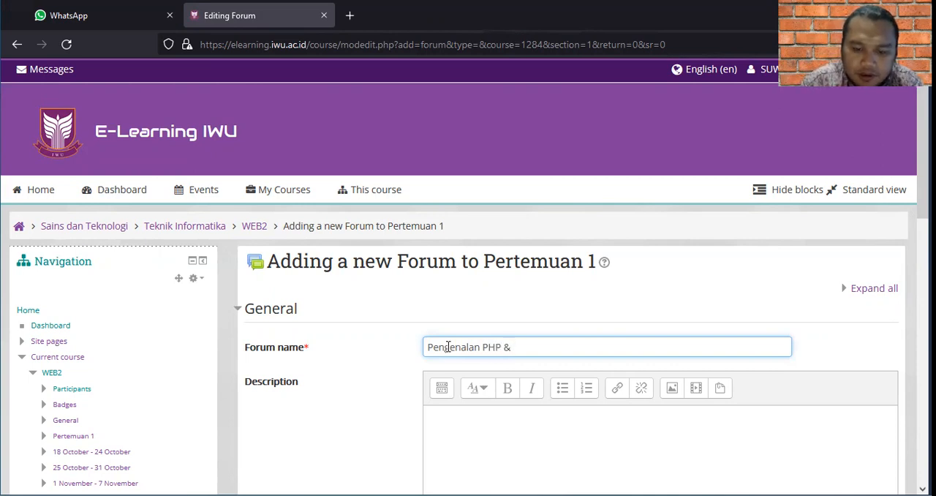
pyautogui.write(' MyS')
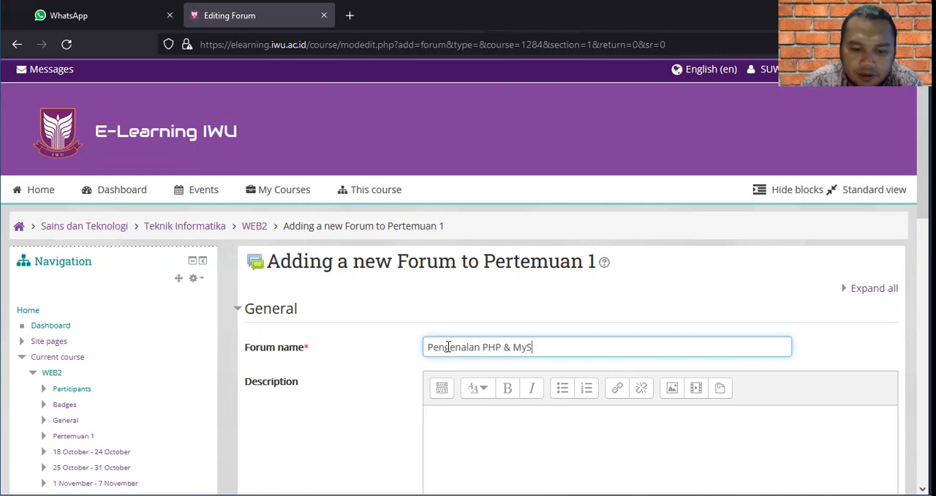
pyautogui.write('QL')
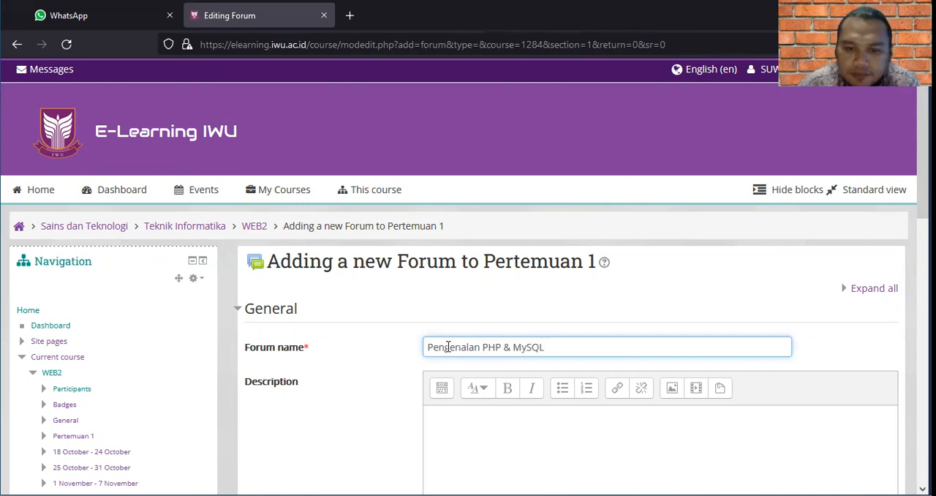
# Enable displaying the forum's description on the course page.
pyautogui.click(495, 427)
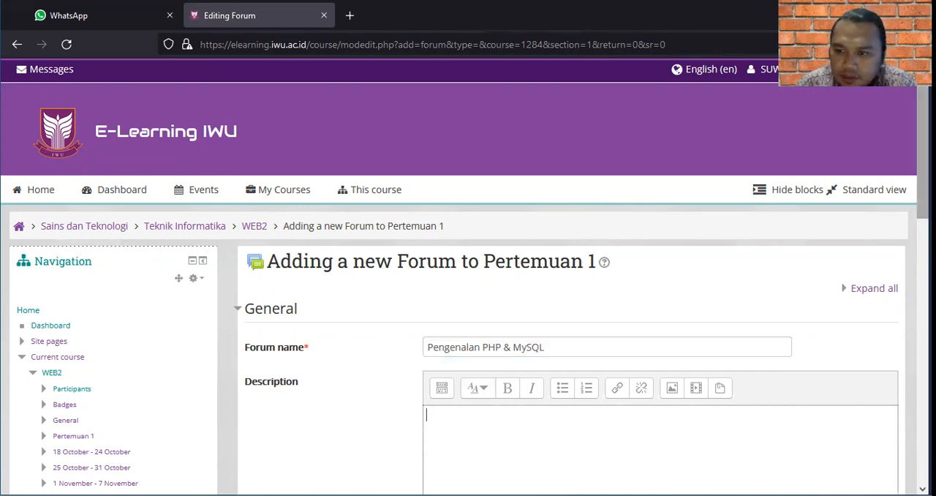
pyautogui.scroll(-2, 468, 293)
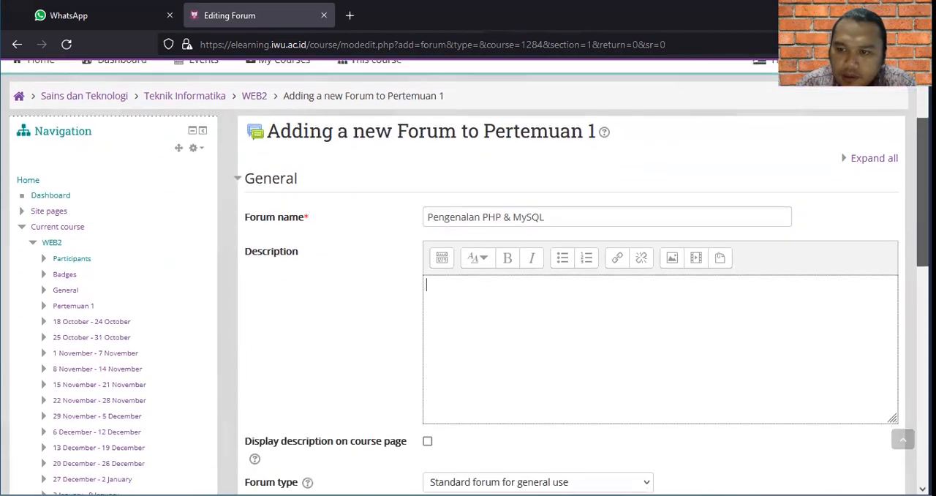
pyautogui.scroll(-1, 587, 239)
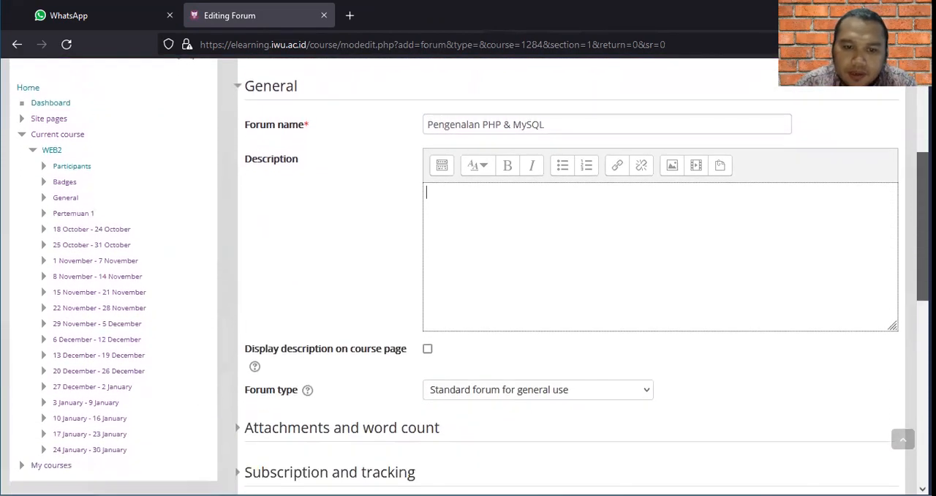
pyautogui.click(428, 349)
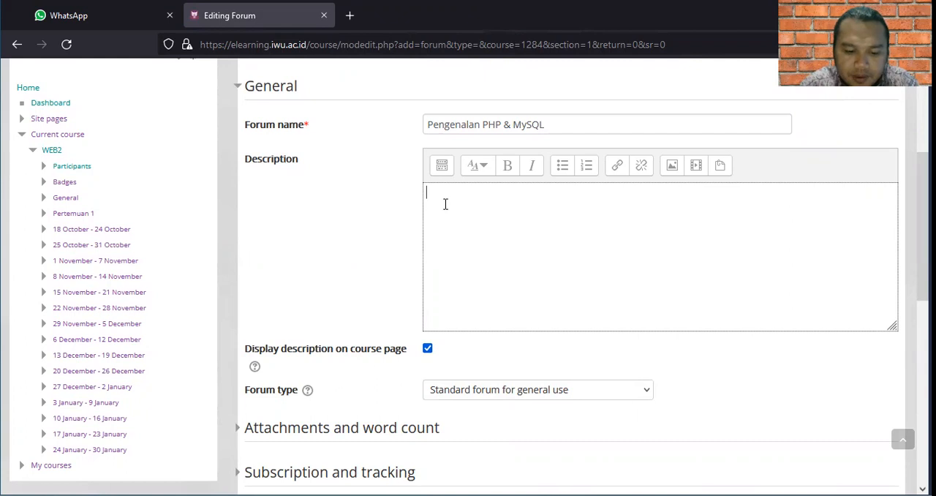
pyautogui.write('Sebutkan')
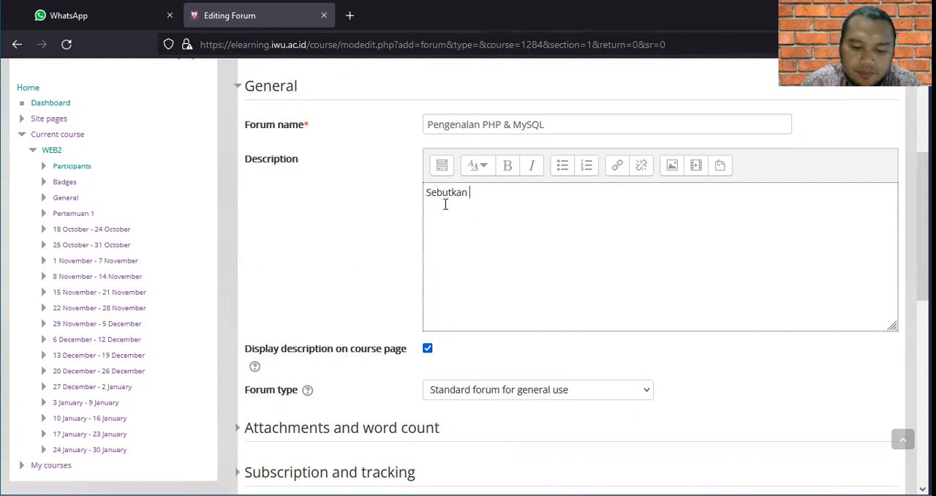
pyautogui.write(' yang')
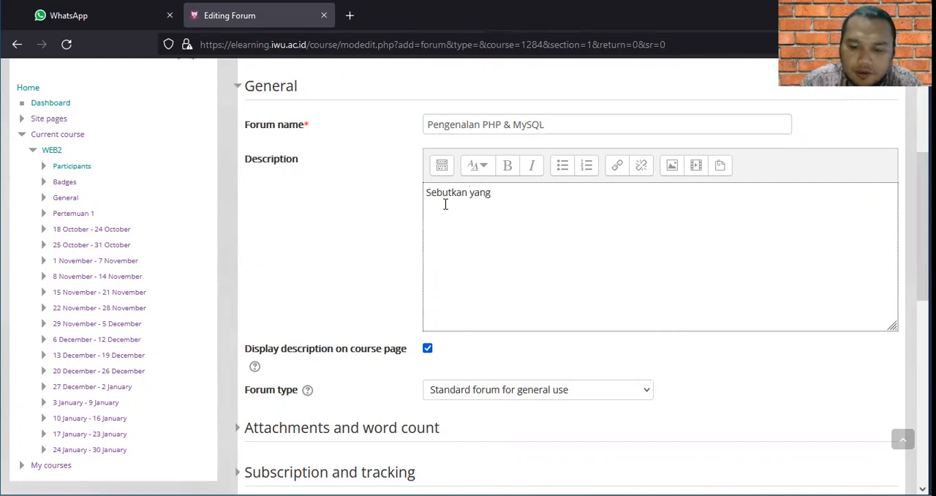
pyautogui.press('BackSpace')
pyautogui.press('BackSpace')
pyautogui.press('BackSpace')
pyautogui.press('BackSpace')
pyautogui.press('BackSpace')
pyautogui.press('BackSpace')
pyautogui.press('BackSpace')
pyautogui.press('BackSpace')
pyautogui.press('BackSpace')
pyautogui.press('BackSpace')
pyautogui.press('BackSpace')
pyautogui.press('BackSpace')
pyautogui.press('BackSpace')
pyautogui.press('BackSpace')
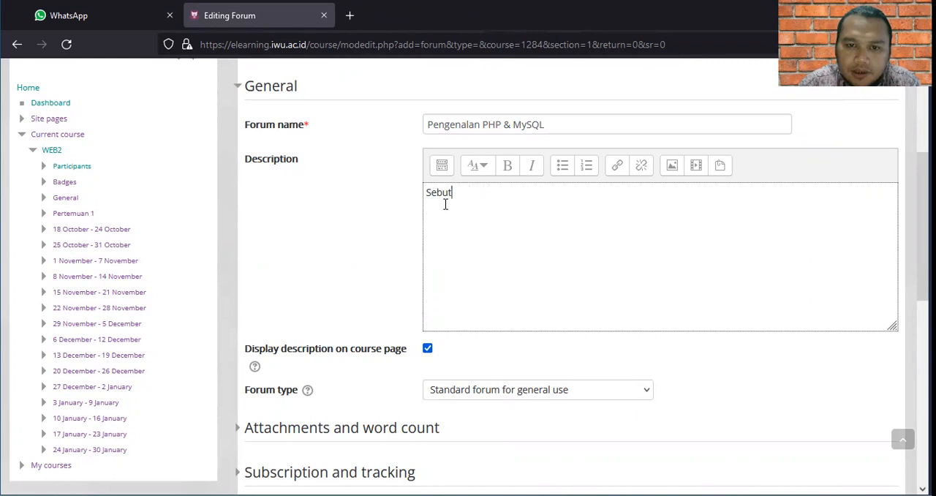
# Enter "Apa yang kalian ketahui mengenai PHP & MySql?" as the forum's description.
pyautogui.write('Apa')
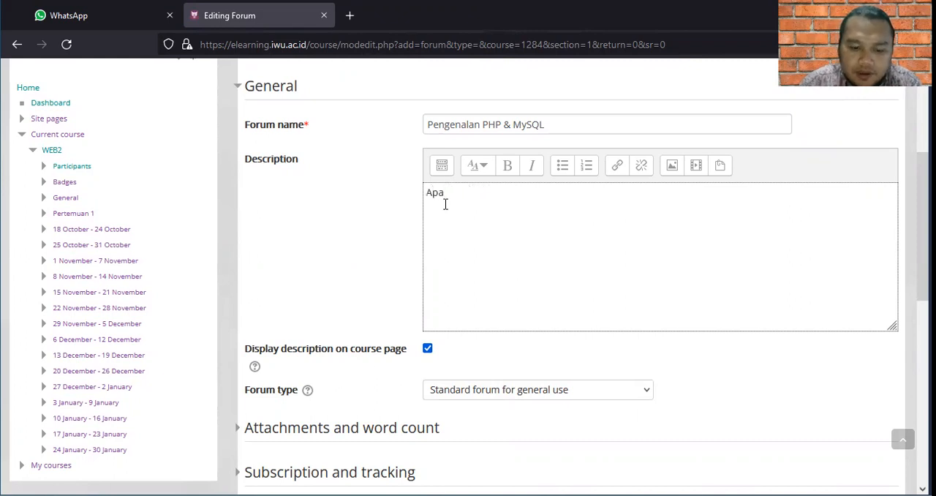
pyautogui.write(' yang kalian ')
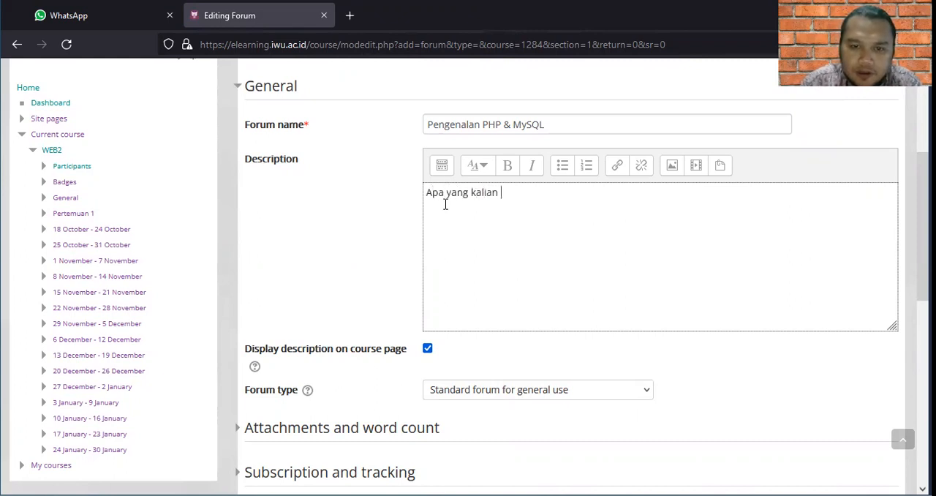
pyautogui.write('ketahui')
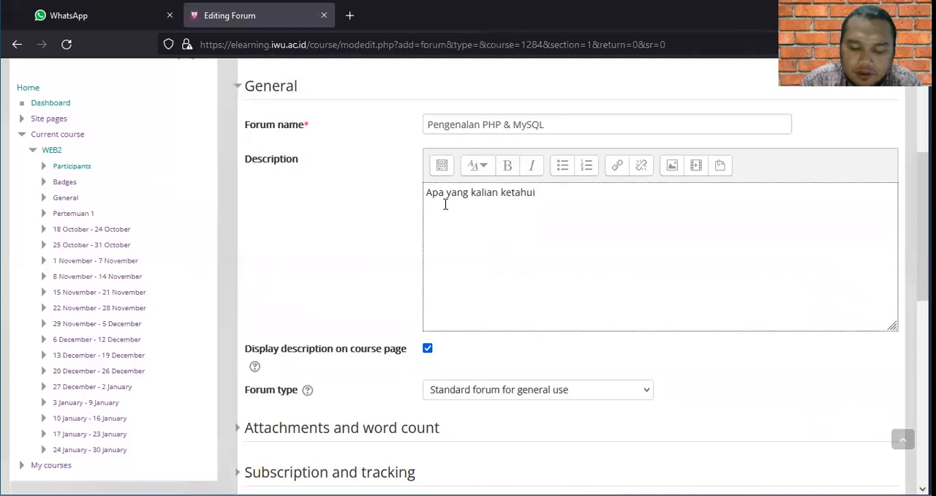
pyautogui.write(' mengenai php')
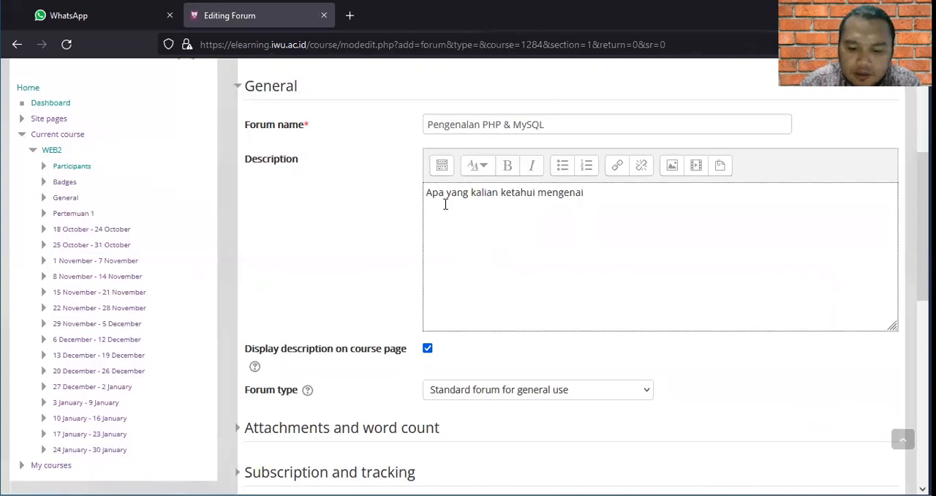
pyautogui.press('BackSpace')
pyautogui.press('BackSpace')
pyautogui.press('BackSpace')
pyautogui.press('BackSpace')
pyautogui.write('P')
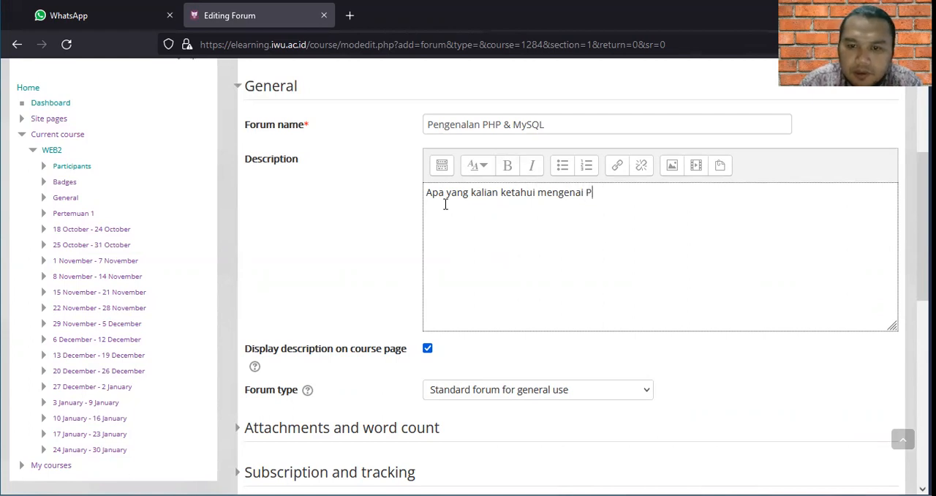
pyautogui.write('HP & My S')
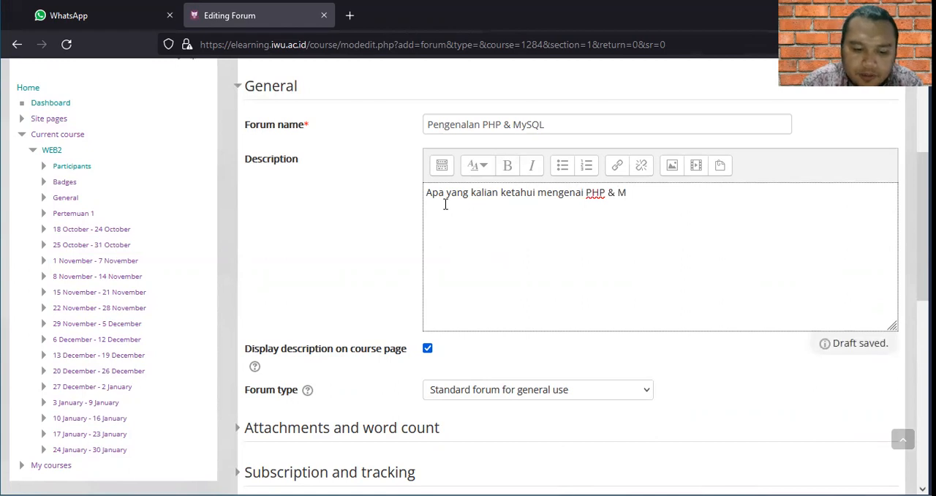
pyautogui.press('BackSpace')
pyautogui.press('BackSpace')
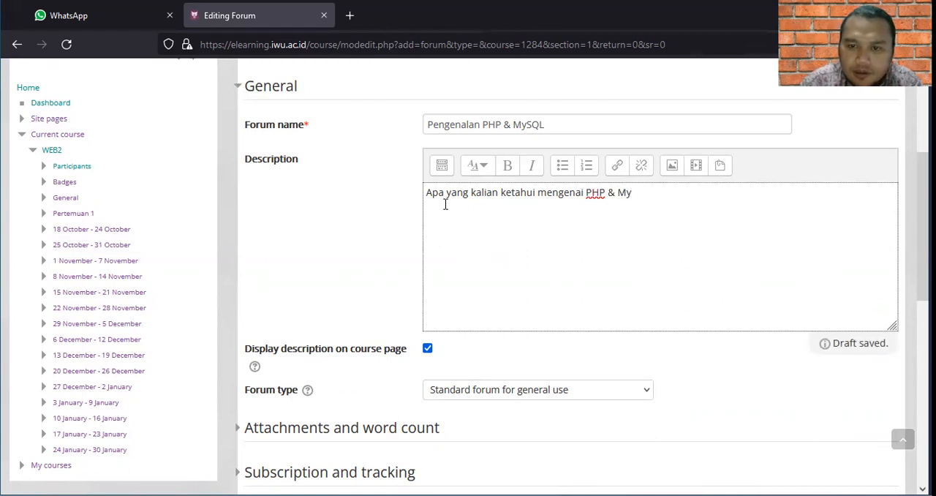
pyautogui.write('Sql')
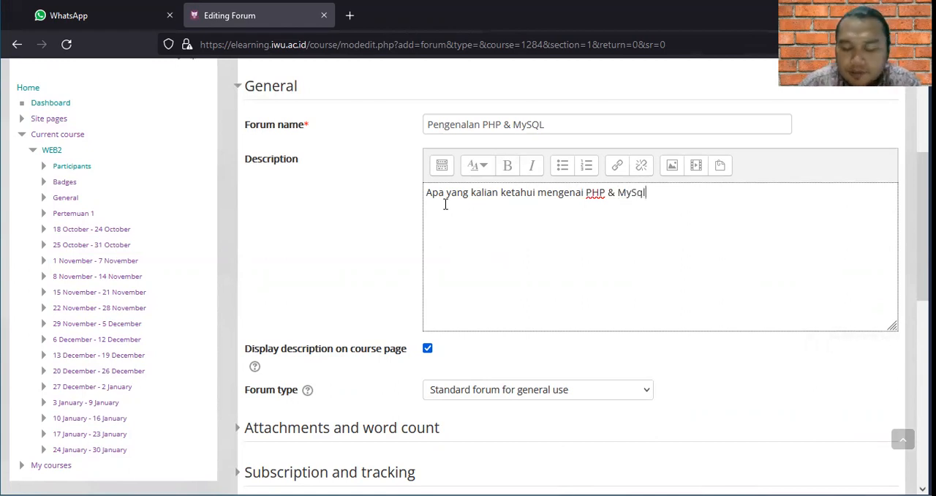
pyautogui.write('?')
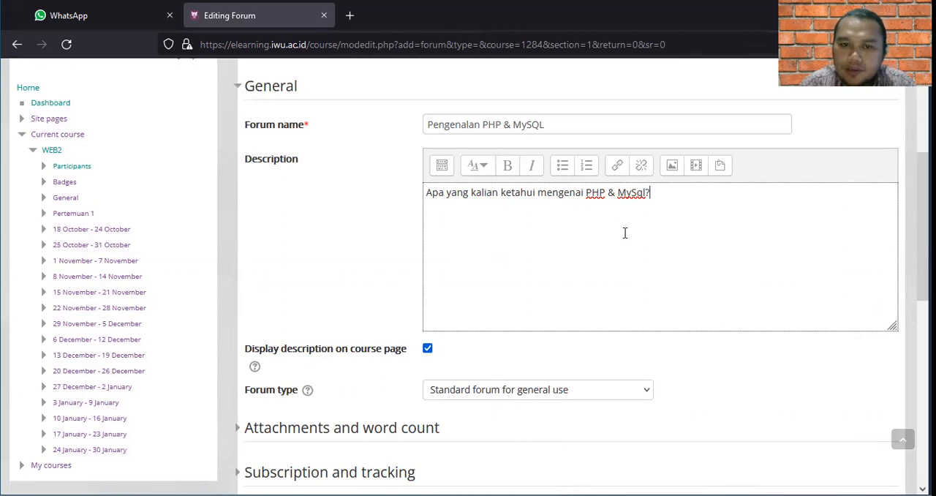
# Review the forum's Grade and Ratings settings, and save the forum, returning to the course page.
pyautogui.moveTo(923, 250); pyautogui.dragTo(924, 313)
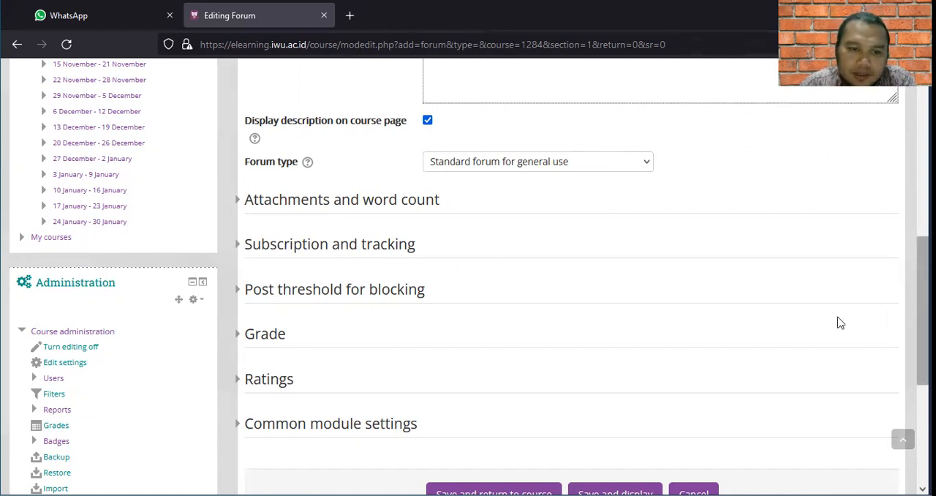
pyautogui.click(256, 342)
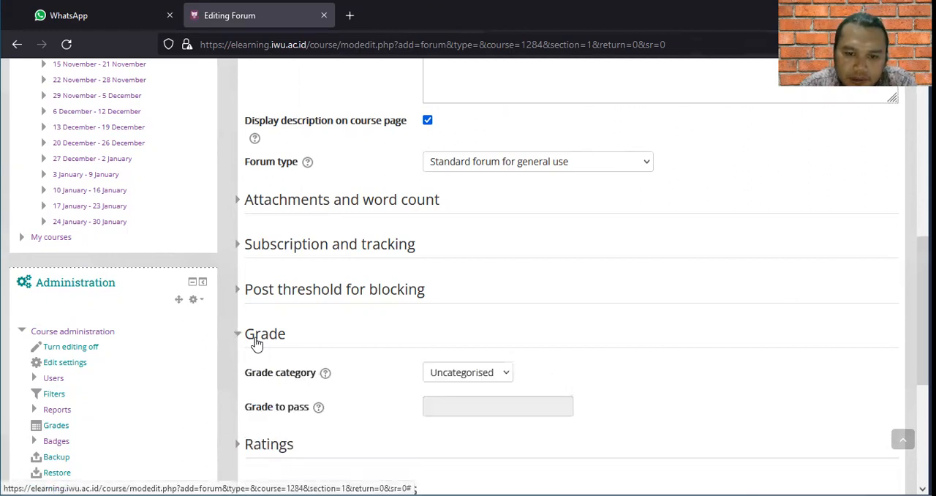
pyautogui.click(253, 447)
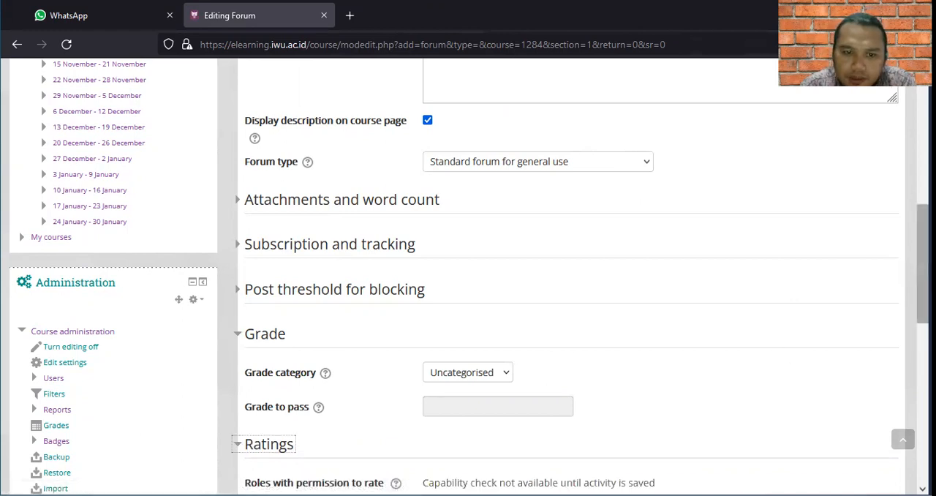
pyautogui.scroll(-5, 570, 278)
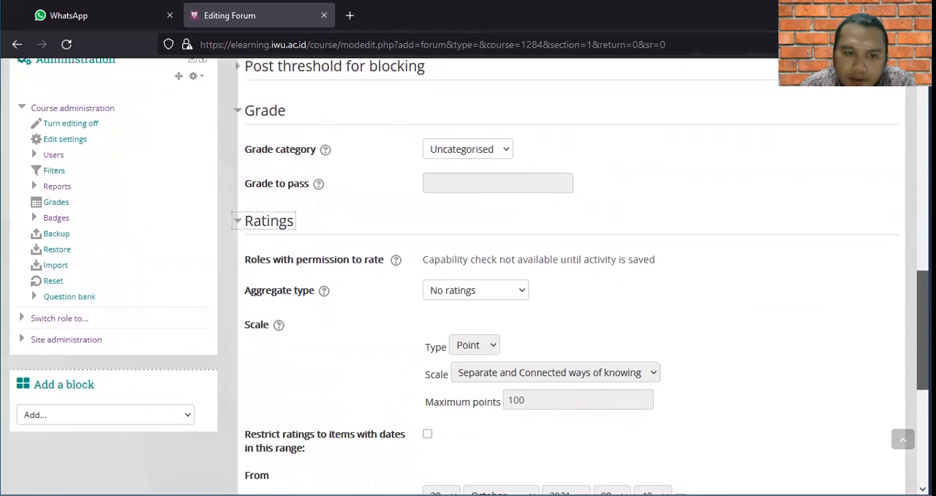
pyautogui.scroll(3, 469, 275)
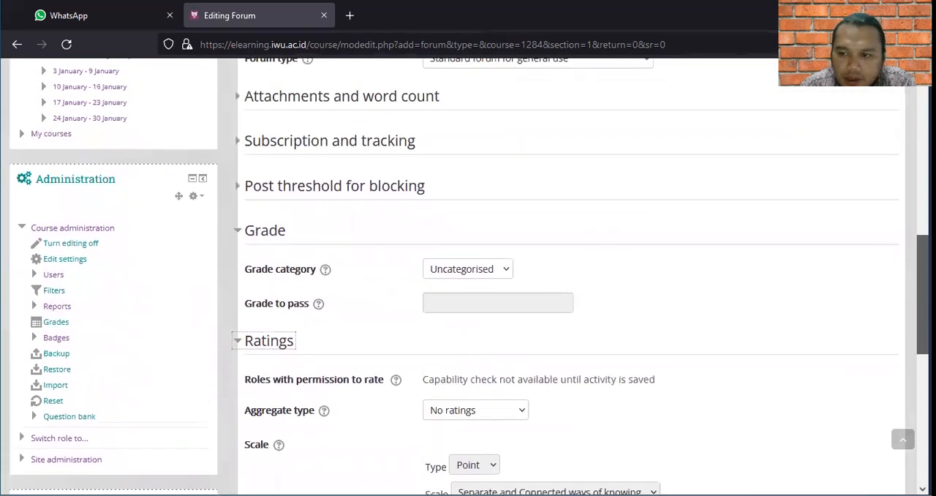
pyautogui.click(240, 232)
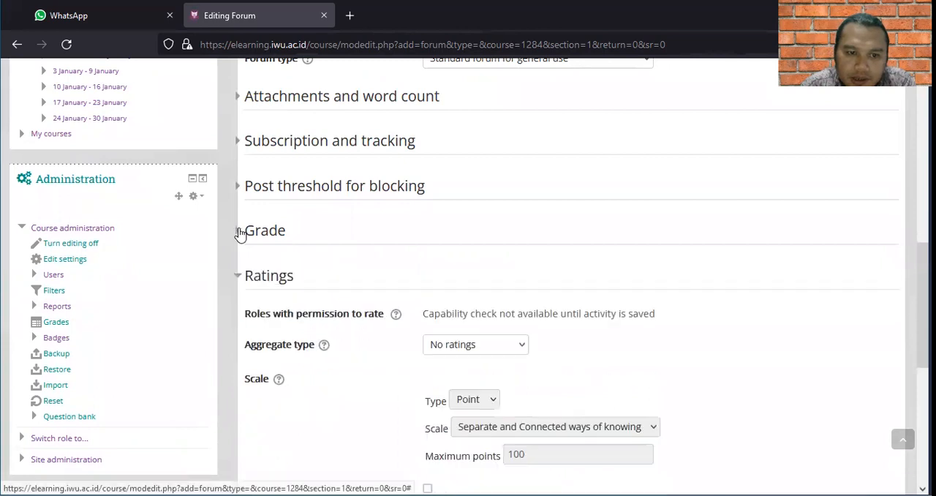
pyautogui.click(240, 278)
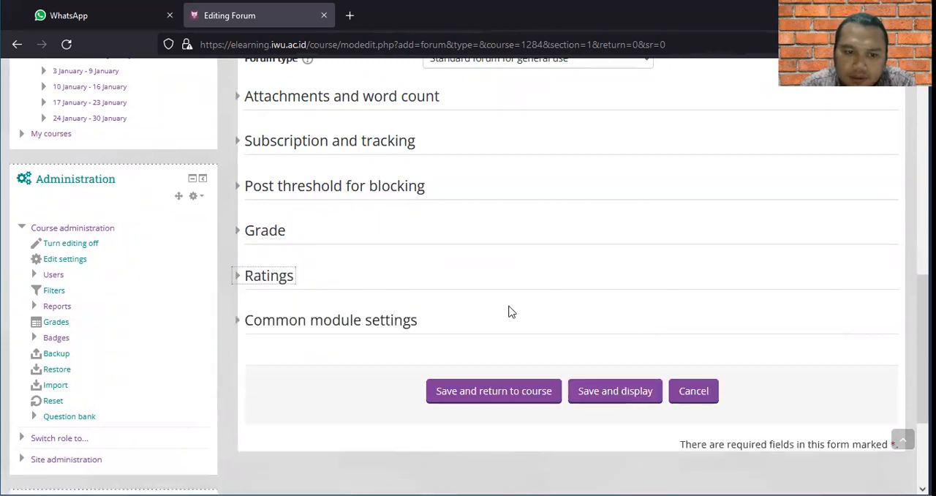
pyautogui.click(512, 392)
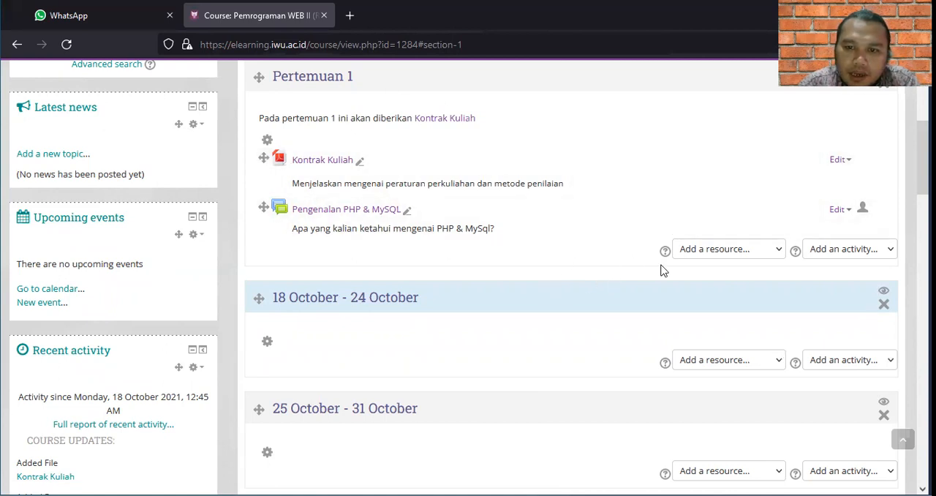
pyautogui.click(739, 254)
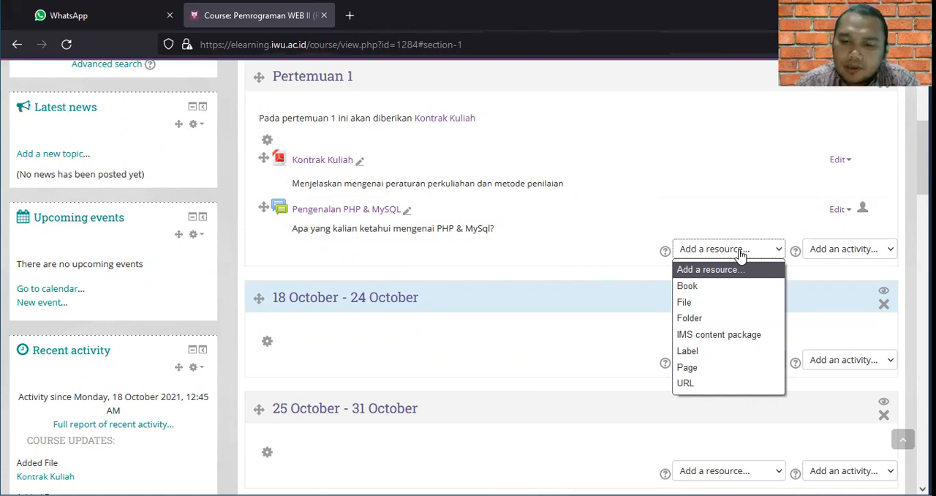
pyautogui.click(706, 388)
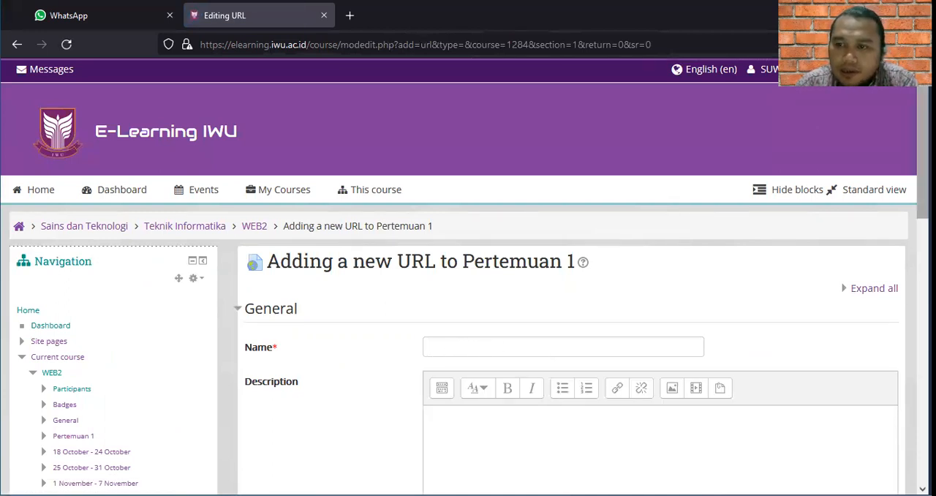
pyautogui.scroll(-4, 923, 146)
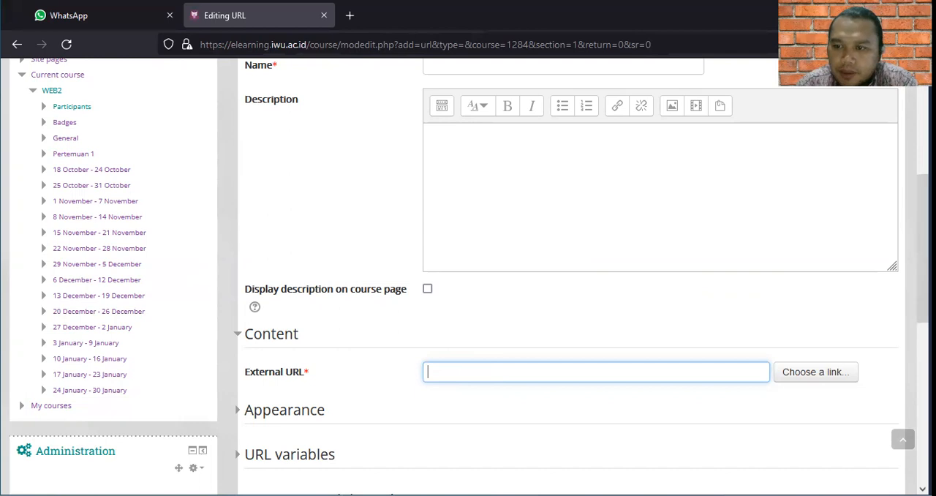
pyautogui.moveTo(923, 249); pyautogui.dragTo(924, 137)
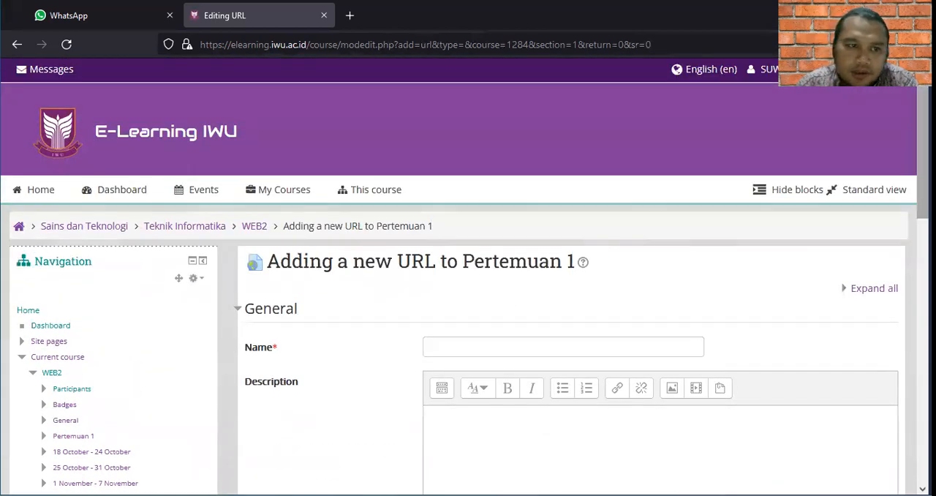
pyautogui.click(17, 45)
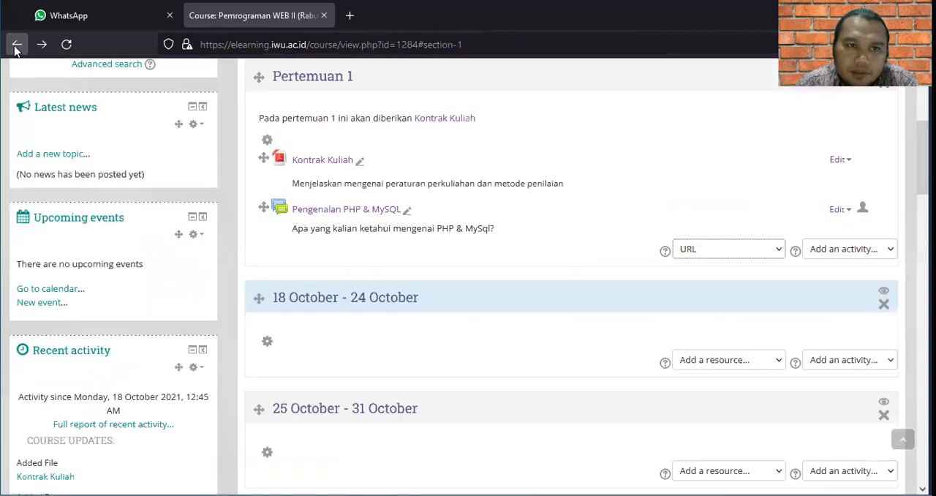
# Start adding an Assignment activity to the Pertemuan 1 section and look over its name and description fields.
pyautogui.click(863, 252)
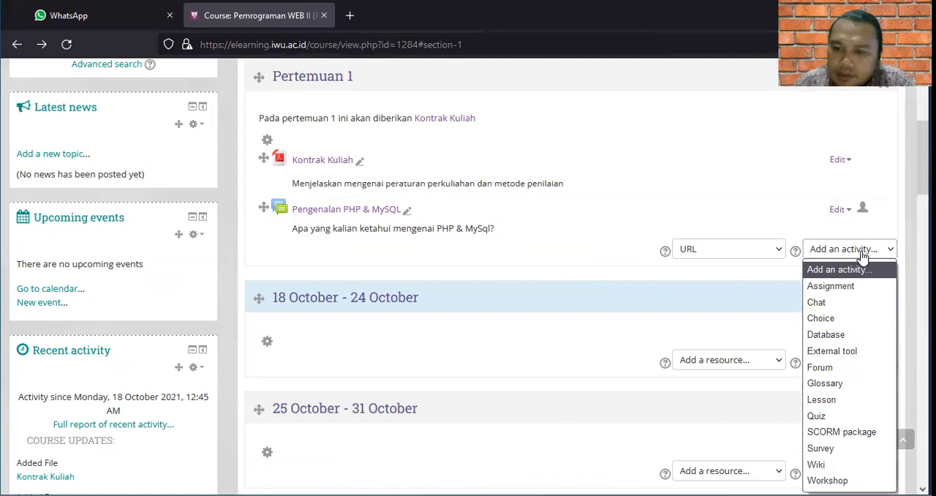
pyautogui.click(847, 286)
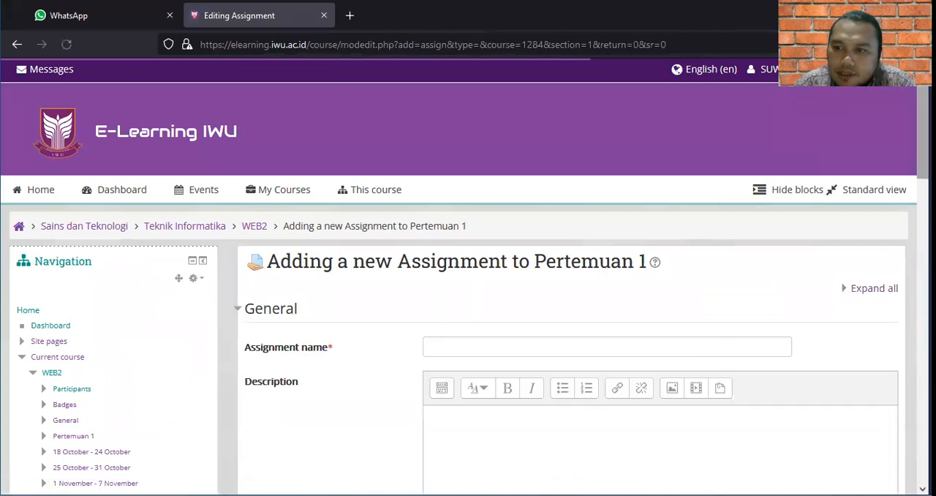
pyautogui.scroll(-3, 570, 329)
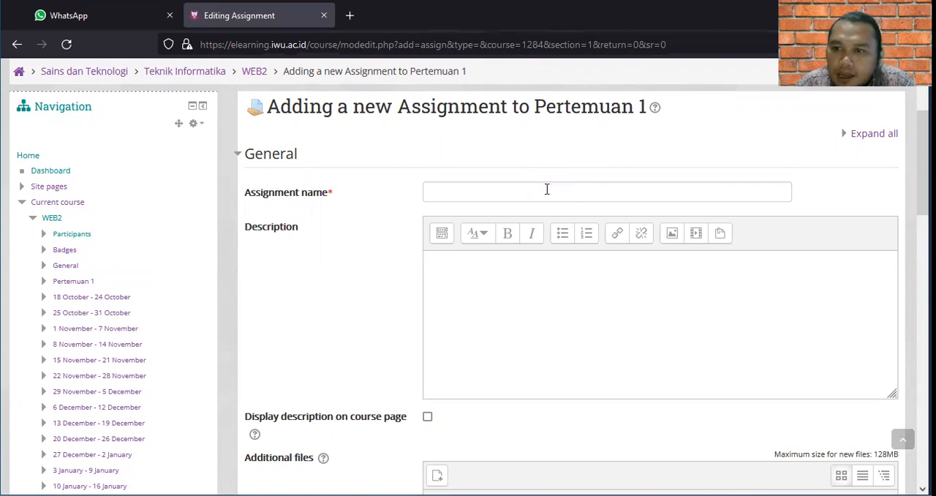
pyautogui.click(453, 194)
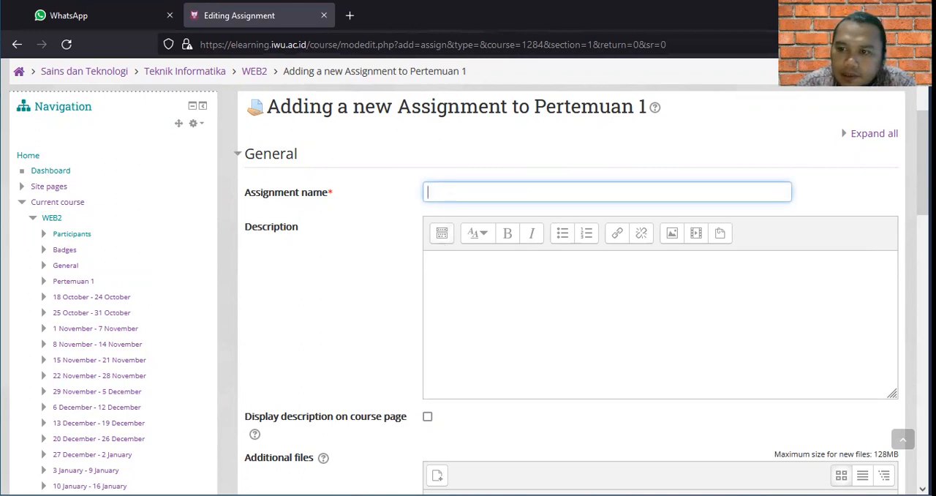
pyautogui.scroll(-2, 923, 219)
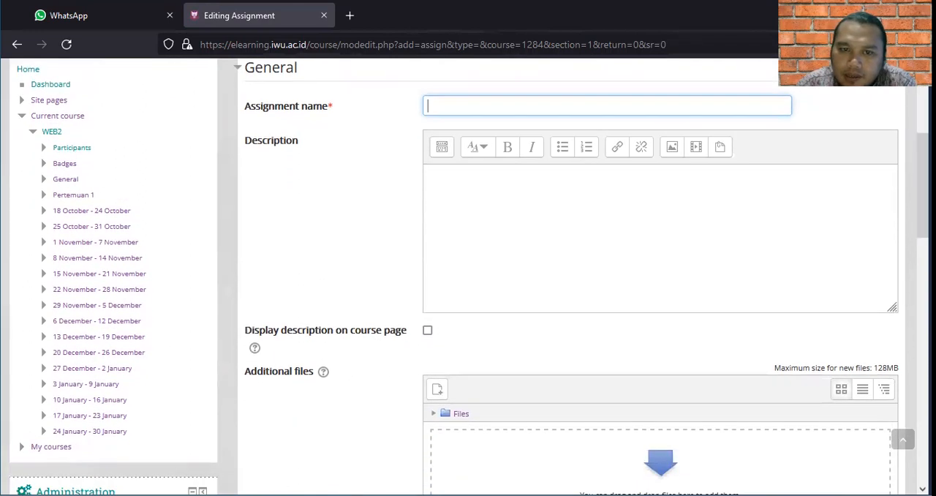
pyautogui.click(434, 181)
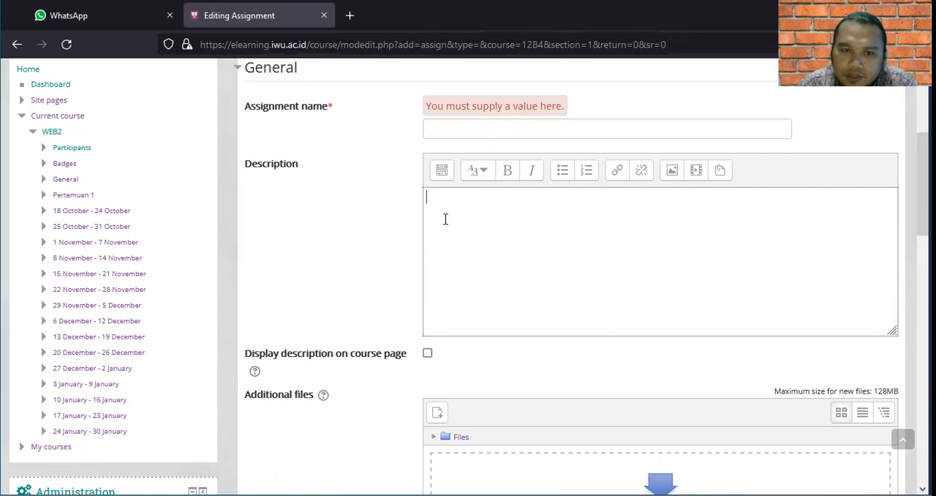
# Set the new assignment's due date to 24 October 2021 in its availability settings.
pyautogui.moveTo(923, 186); pyautogui.dragTo(924, 194)
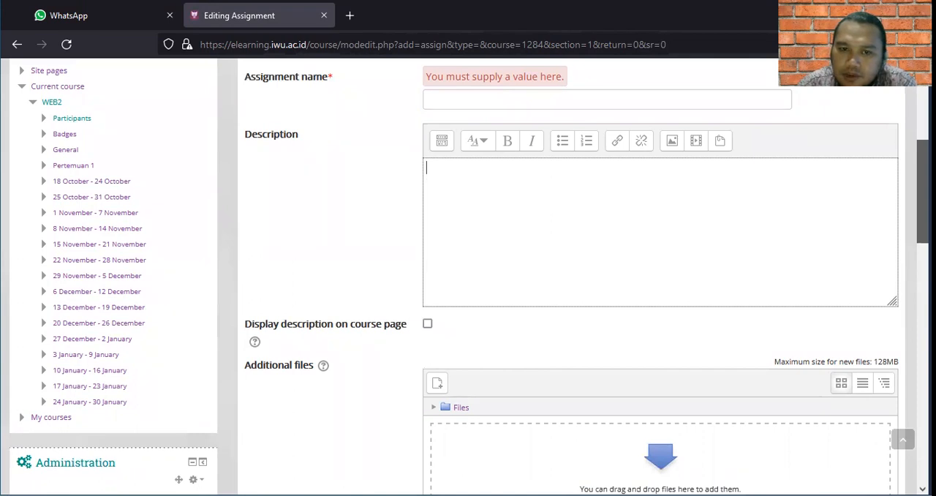
pyautogui.moveTo(923, 194); pyautogui.dragTo(923, 218)
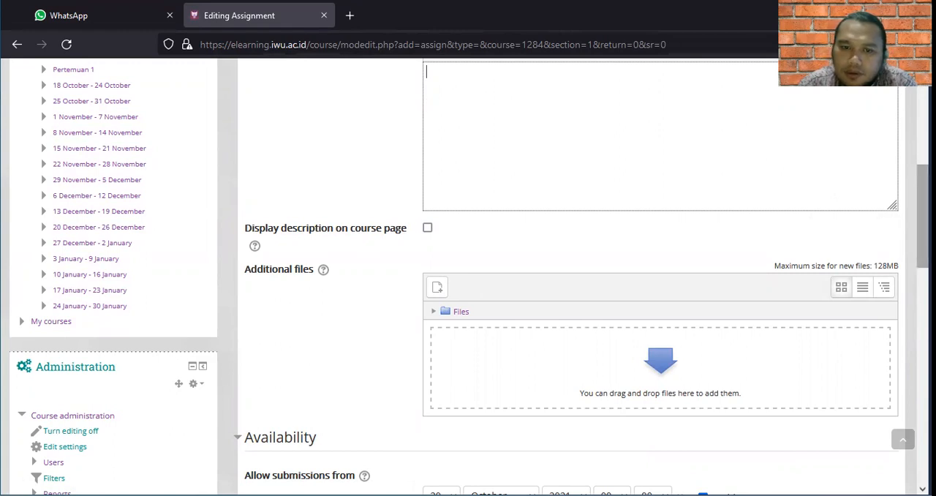
pyautogui.scroll(-5, 468, 278)
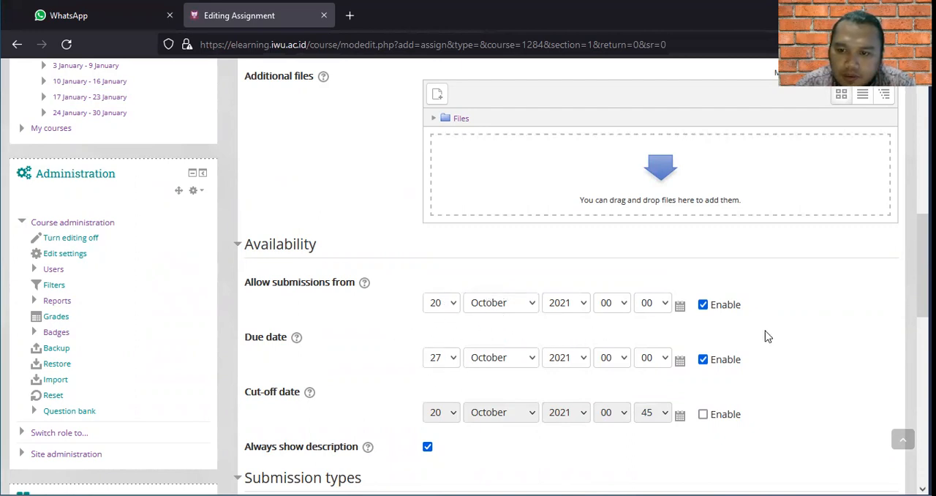
pyautogui.scroll(-1, 923, 263)
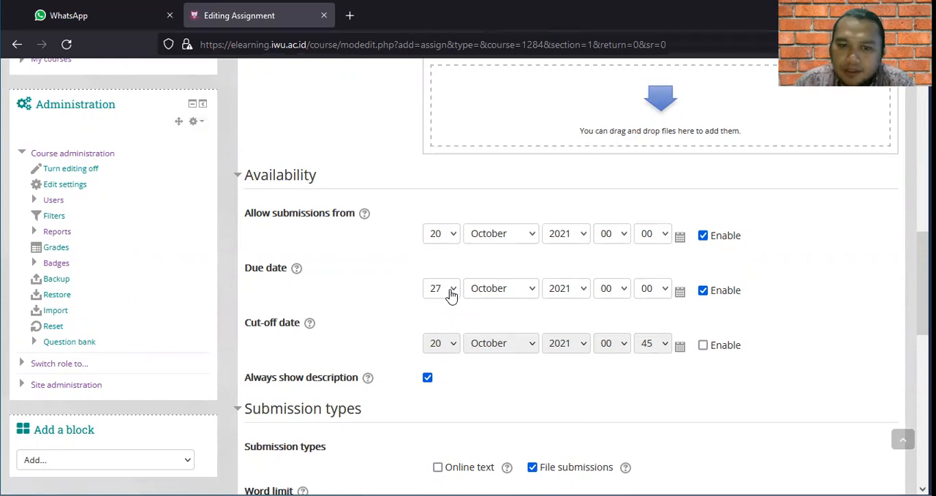
pyautogui.click(451, 290)
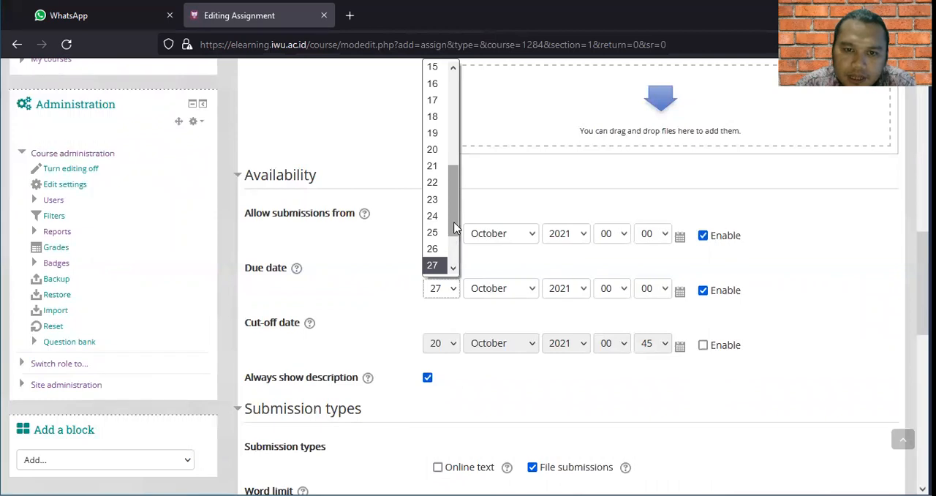
pyautogui.moveTo(454, 228); pyautogui.dragTo(454, 218)
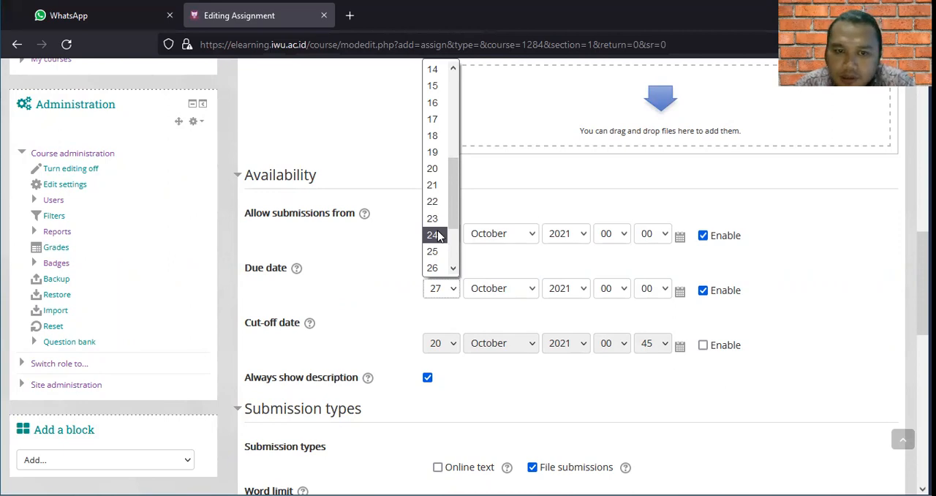
pyautogui.click(438, 235)
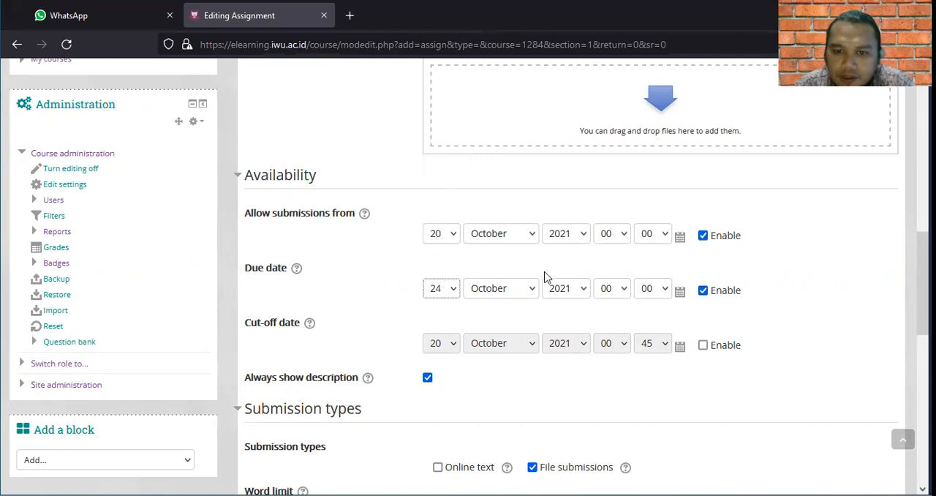
# Examine the hour choices for the new assignment's due date and its submission type, file count and size settings.
pyautogui.click(624, 292)
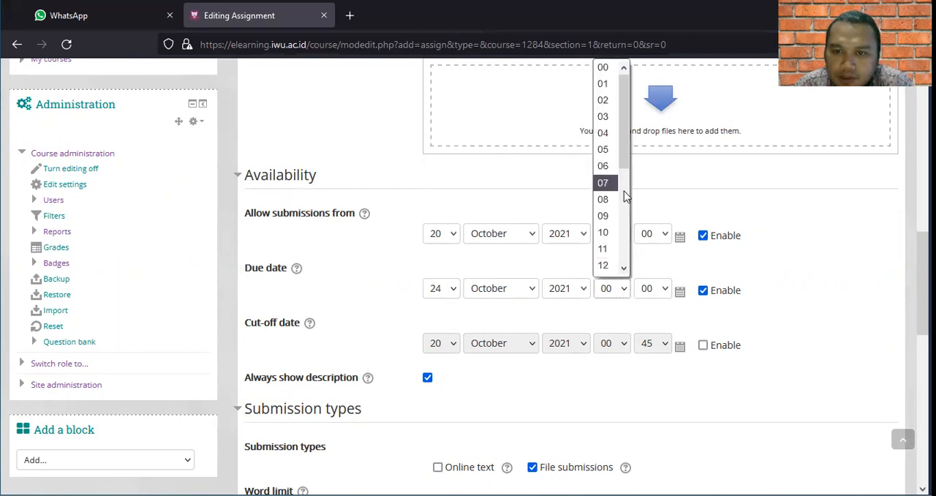
pyautogui.moveTo(624, 166); pyautogui.dragTo(624, 104)
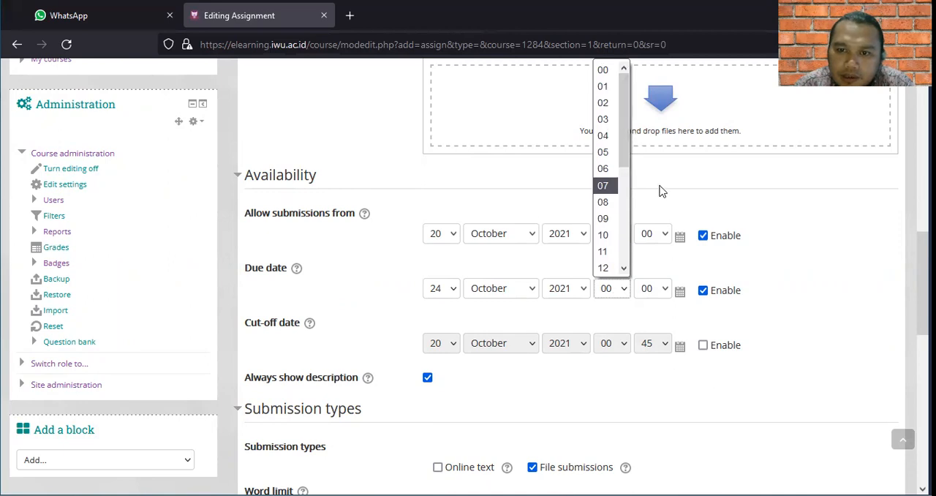
pyautogui.click(702, 211)
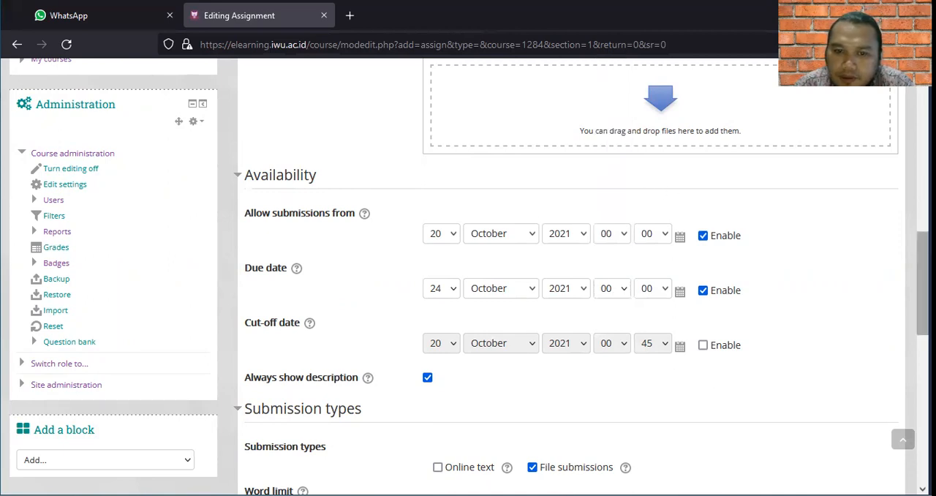
pyautogui.scroll(-3, 468, 276)
pyautogui.moveTo(923, 338); pyautogui.dragTo(923, 355)
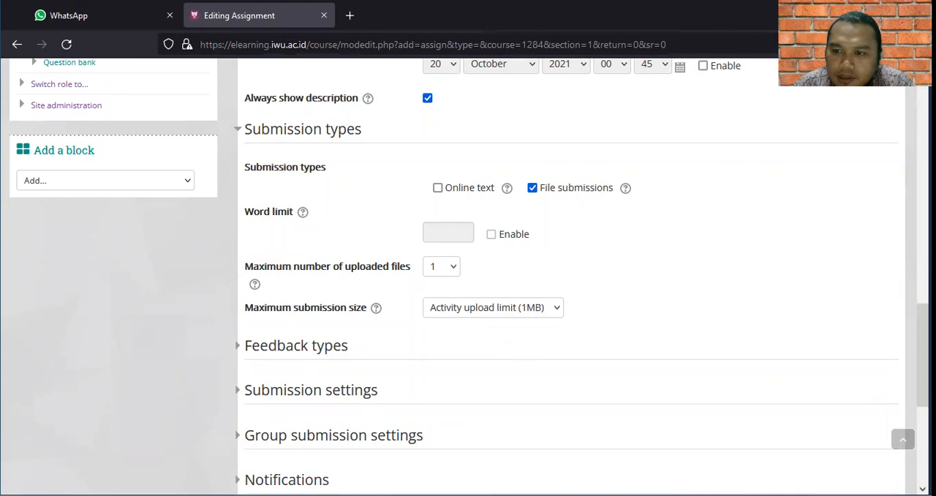
pyautogui.scroll(5, 924, 351)
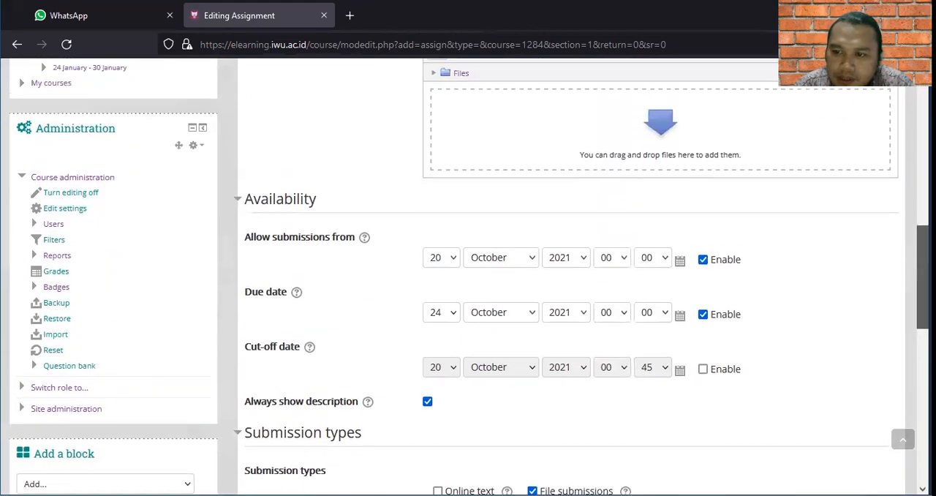
pyautogui.scroll(5, 923, 292)
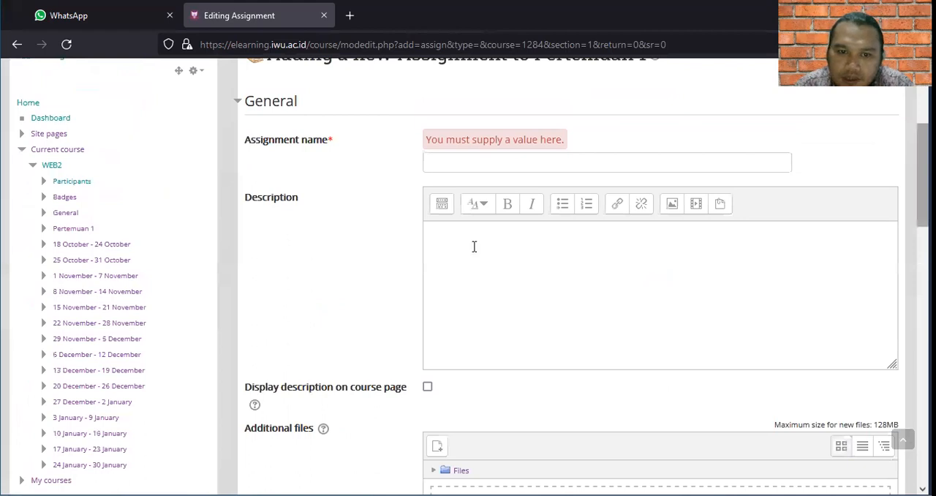
# Look over the assignment's description field and remaining settings sections, and cancel the new assignment without saving it.
pyautogui.click(437, 234)
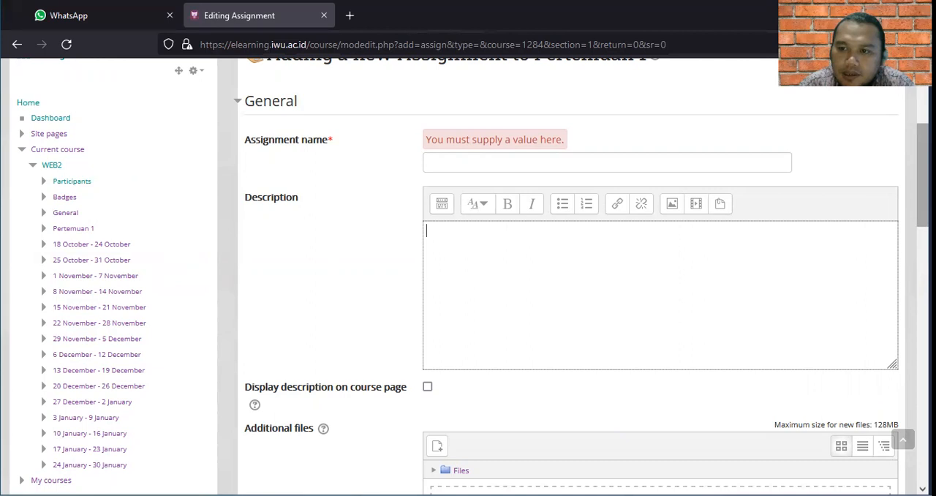
pyautogui.scroll(-7, 585, 292)
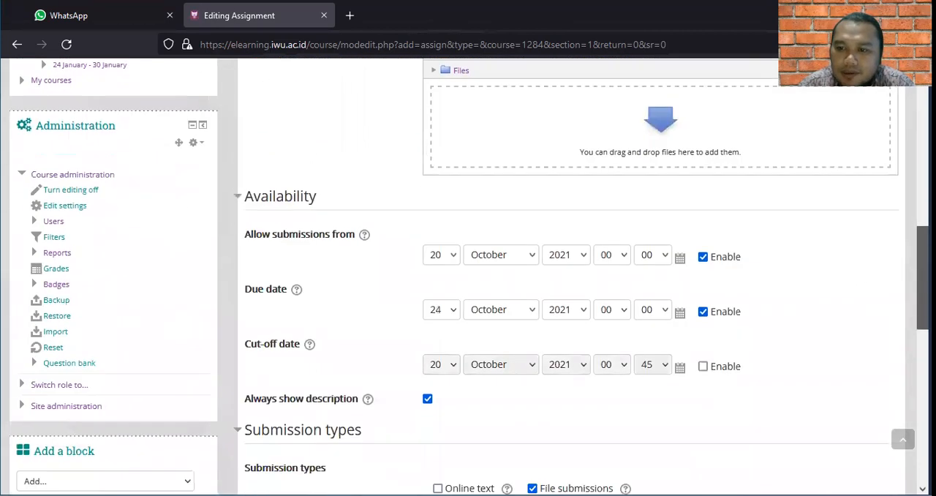
pyautogui.scroll(-5, 586, 292)
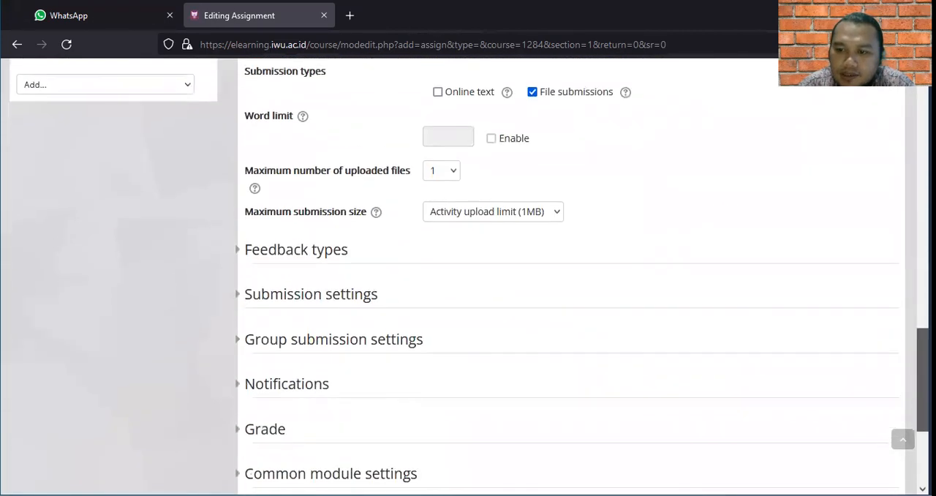
pyautogui.scroll(-2, 571, 278)
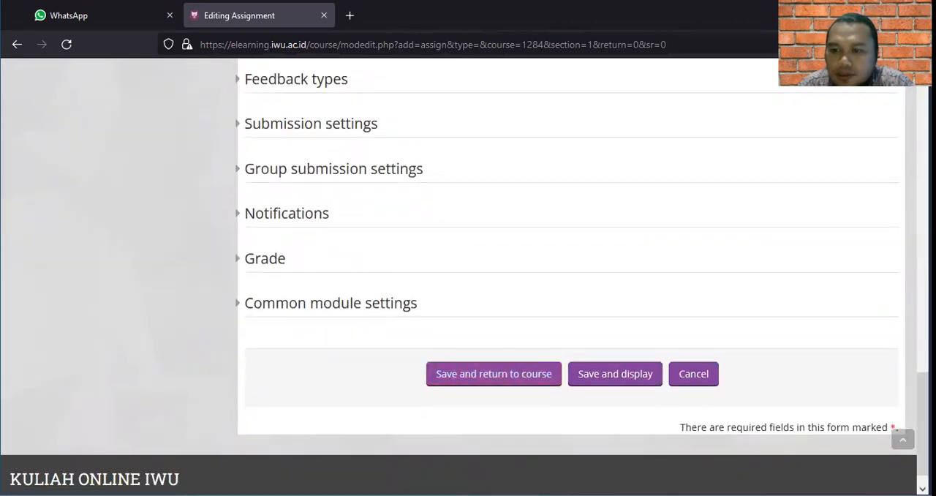
pyautogui.click(703, 381)
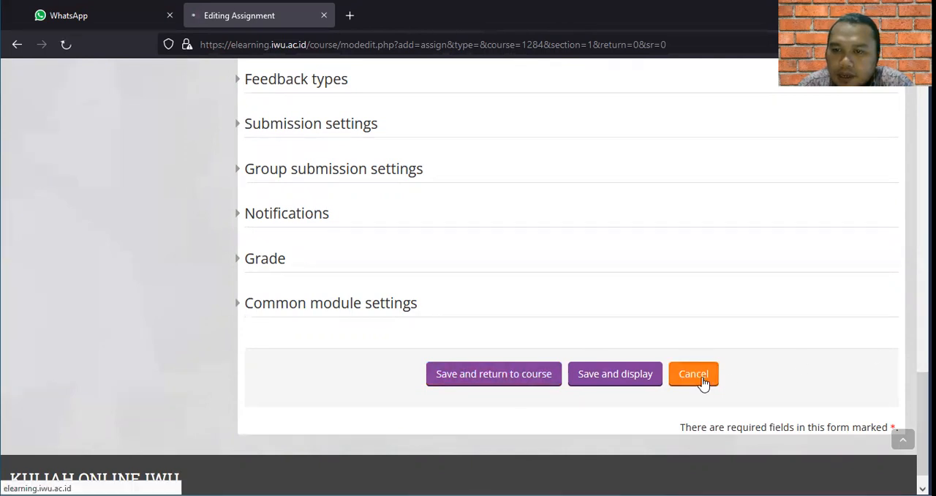
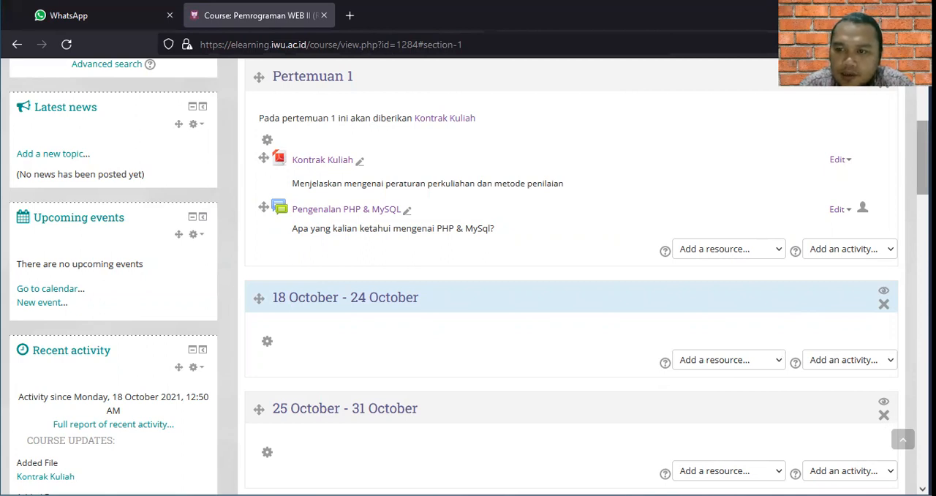
# Open the Pemrograman WEB II course's enrolment methods and enable Self enrolment (Student).
pyautogui.scroll(-5, 571, 292)
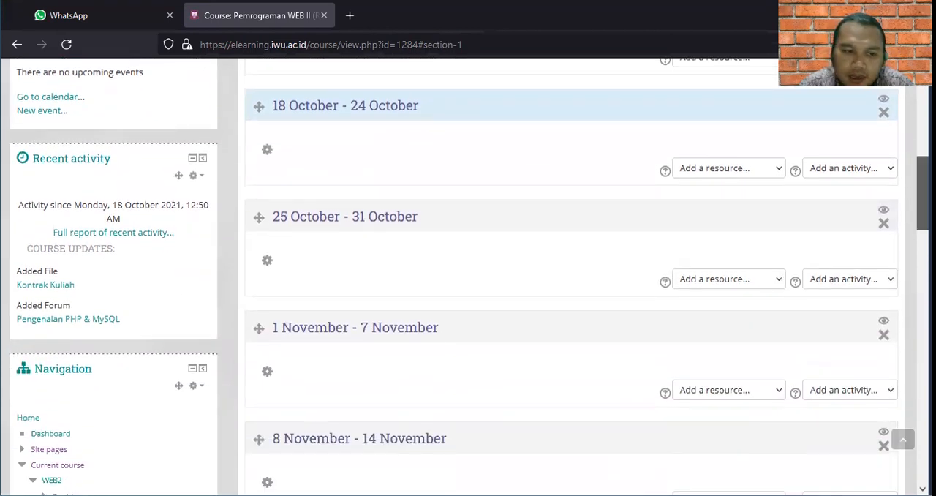
pyautogui.scroll(8, 571, 293)
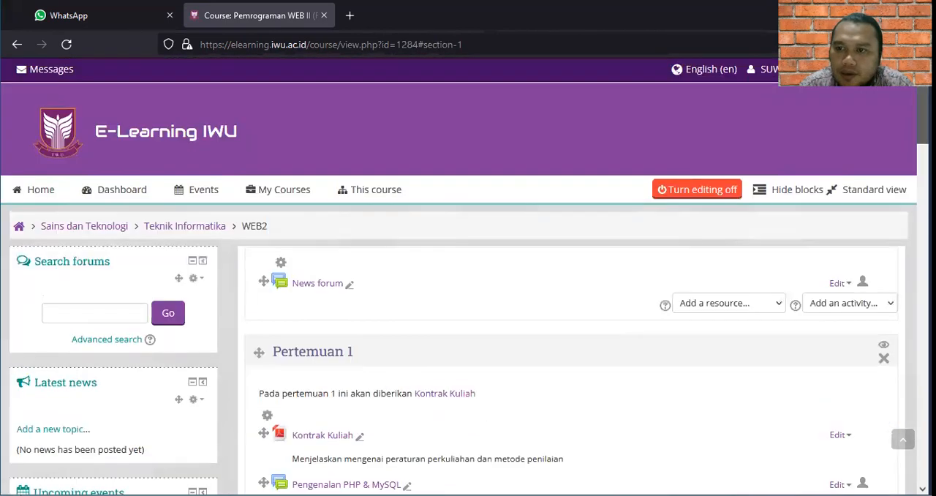
pyautogui.scroll(-3, 469, 292)
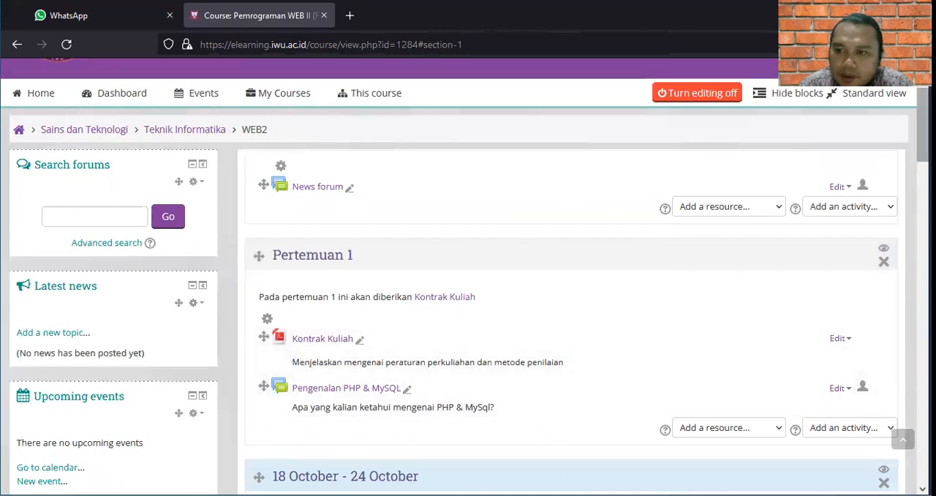
pyautogui.scroll(-10, 468, 293)
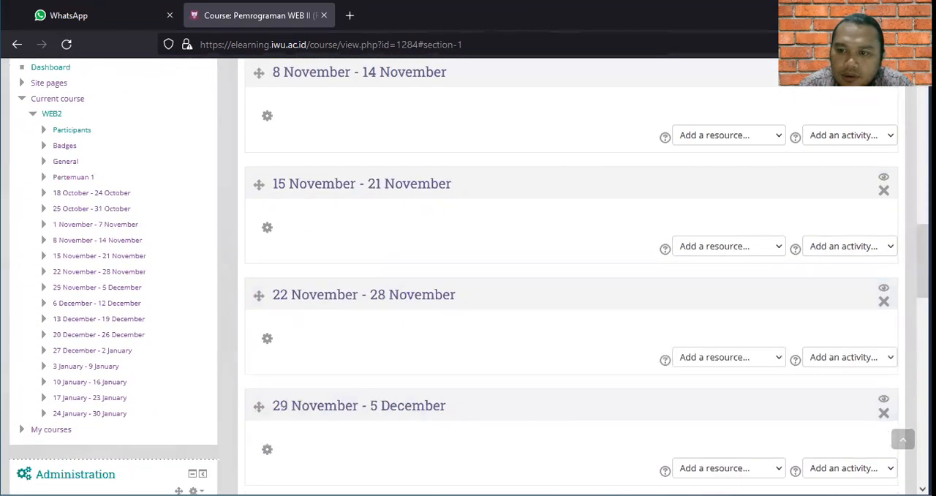
pyautogui.scroll(-5, 468, 293)
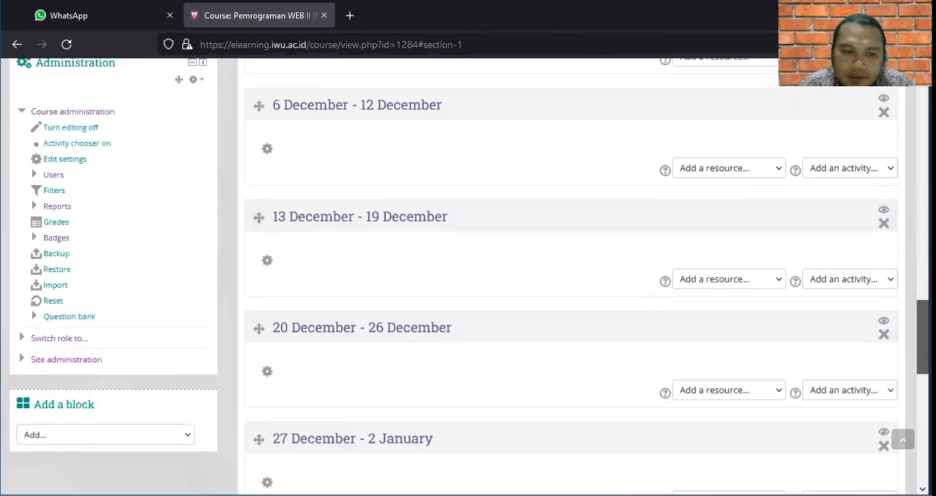
pyautogui.scroll(-1, 570, 293)
pyautogui.scroll(2, 251, 218)
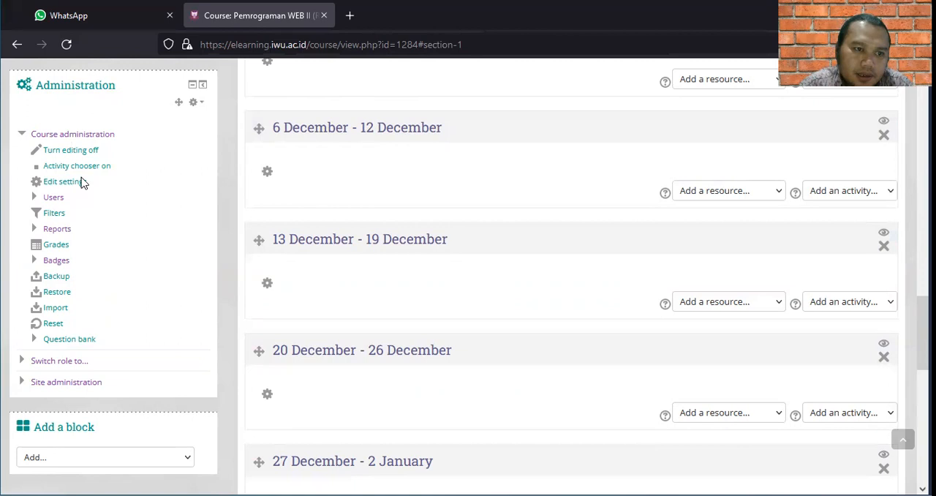
pyautogui.click(54, 198)
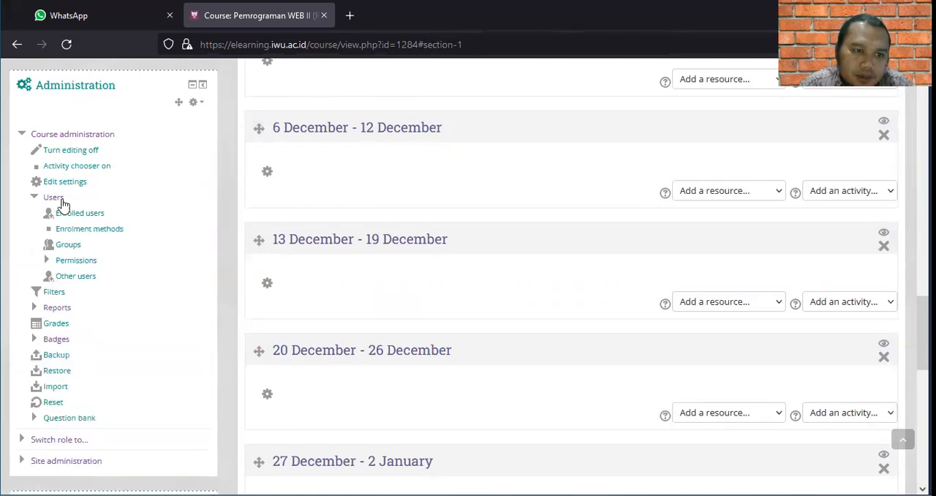
pyautogui.click(114, 231)
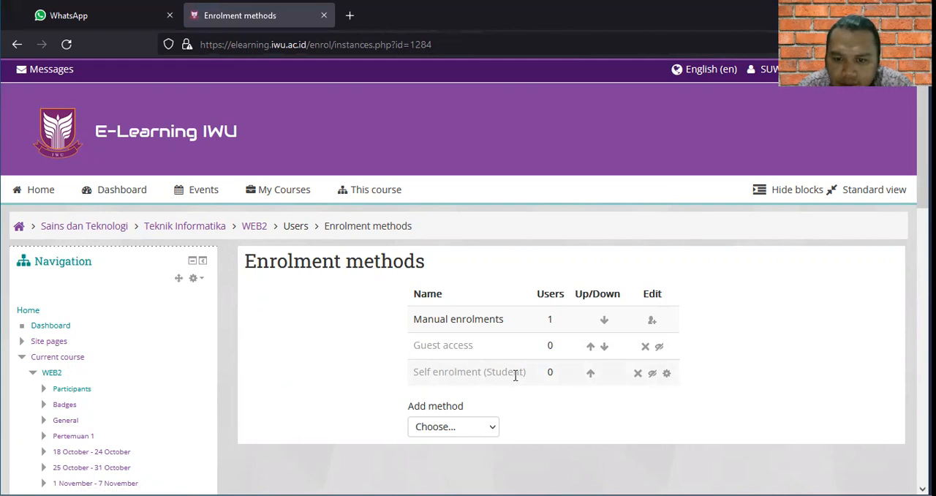
pyautogui.click(653, 378)
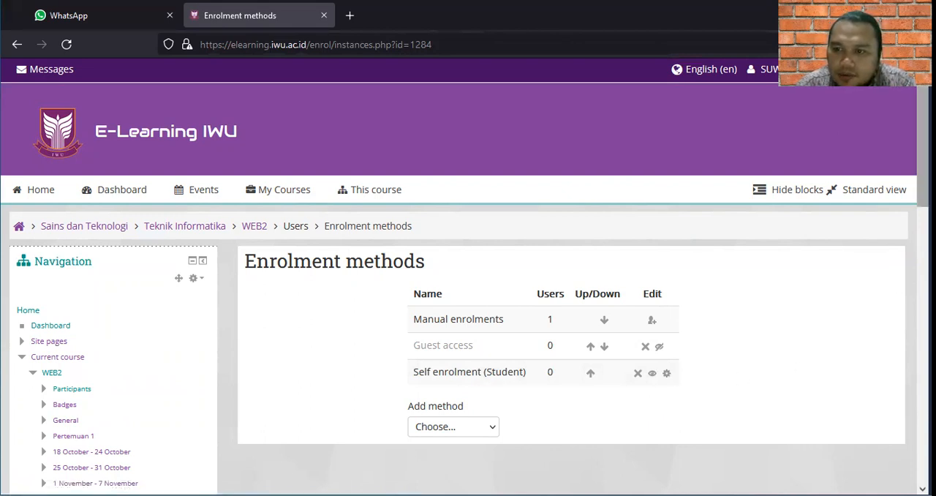
# Look over the course administration links and return to the Pemrograman WEB II course page.
pyautogui.scroll(-3, 468, 293)
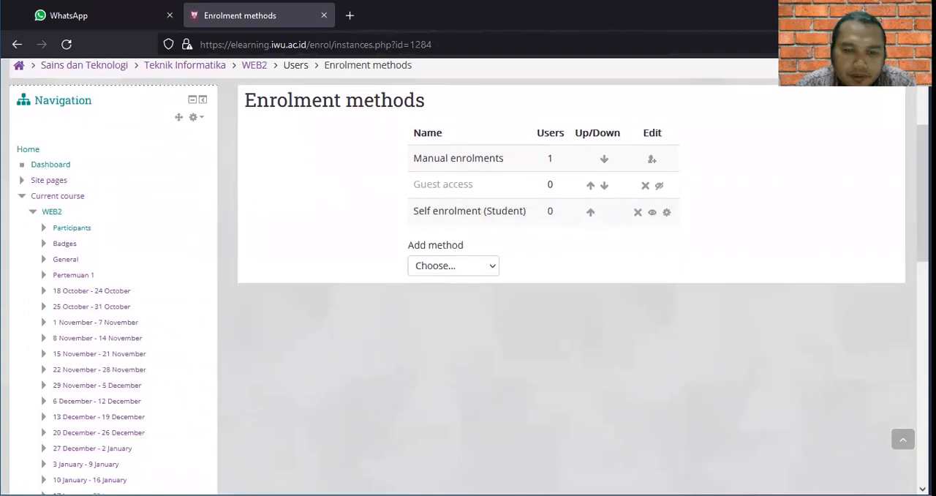
pyautogui.scroll(-5, 468, 292)
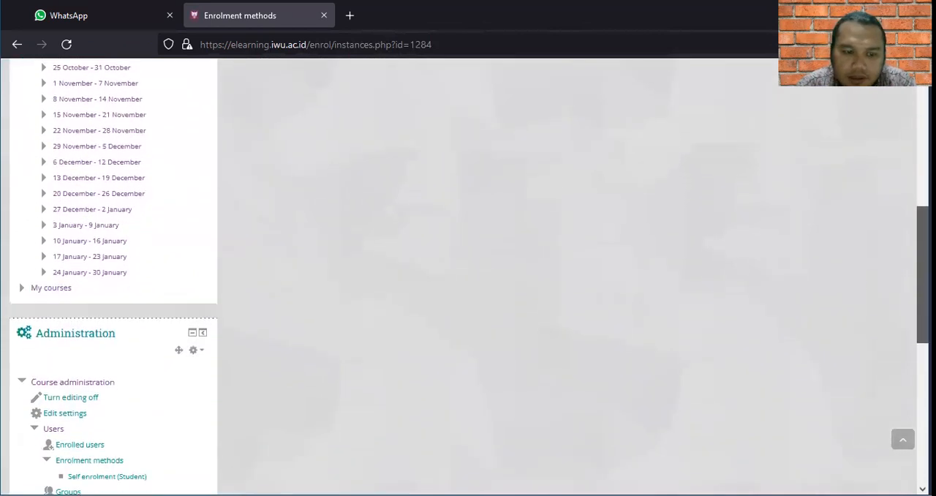
pyautogui.scroll(-3, 468, 292)
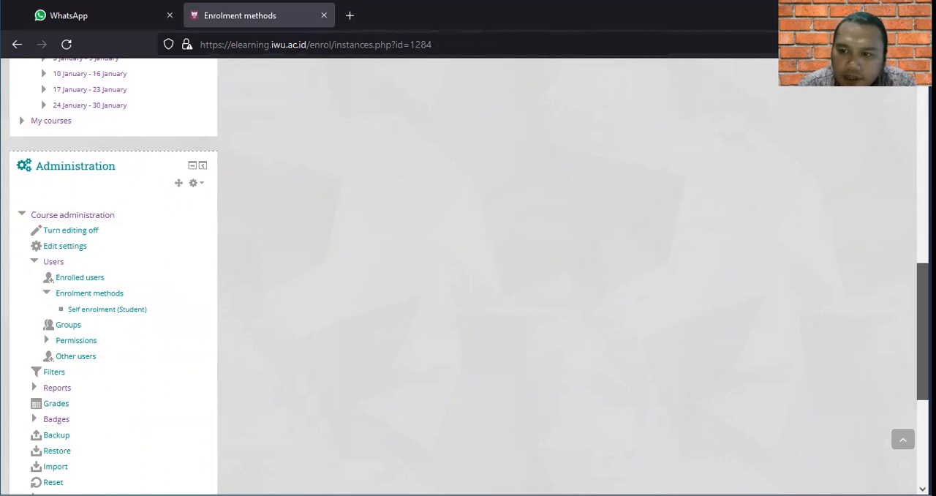
pyautogui.scroll(10, 468, 278)
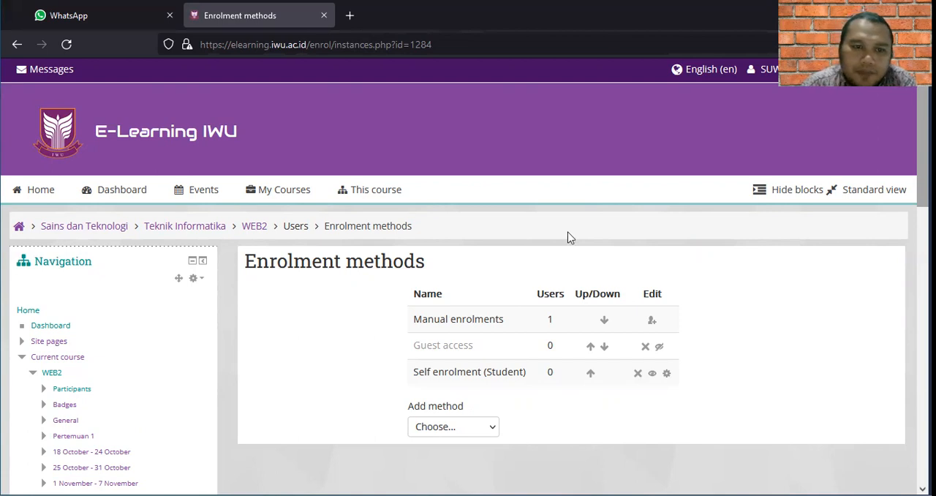
pyautogui.moveTo(373, 197)
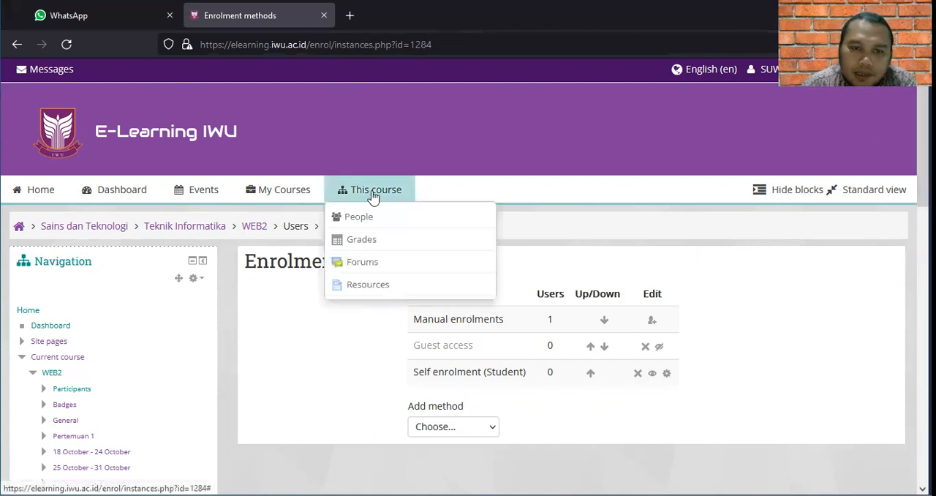
pyautogui.moveTo(286, 187)
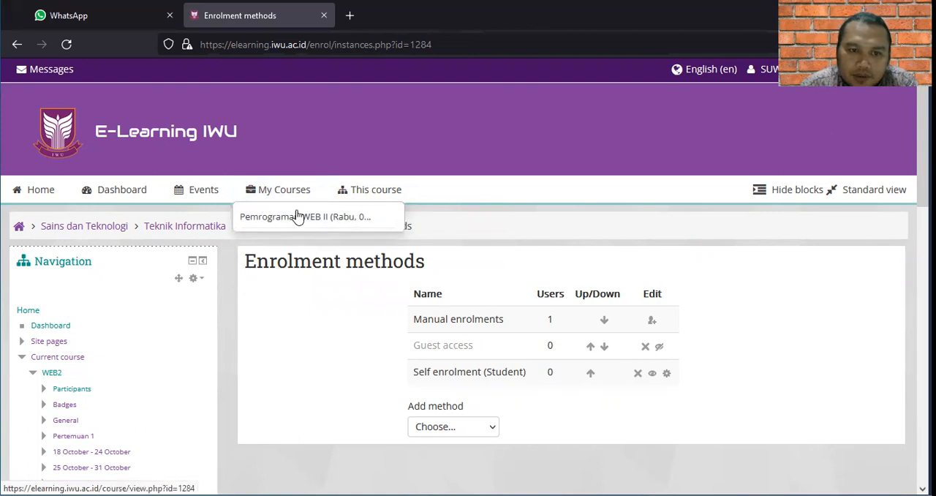
pyautogui.click(320, 222)
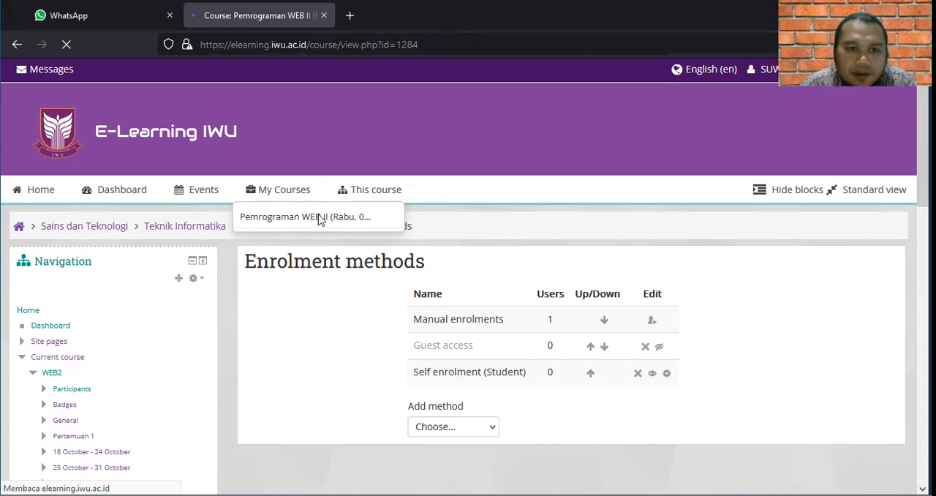
# Look through the dashboard's course overview and open the Rekayasa Perangkat Lunak 2 course.
pyautogui.moveTo(288, 196)
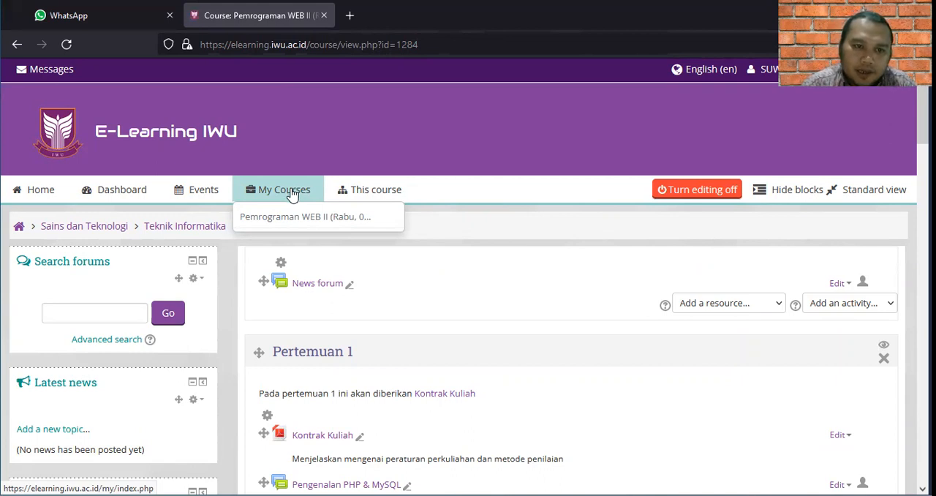
pyautogui.click(119, 194)
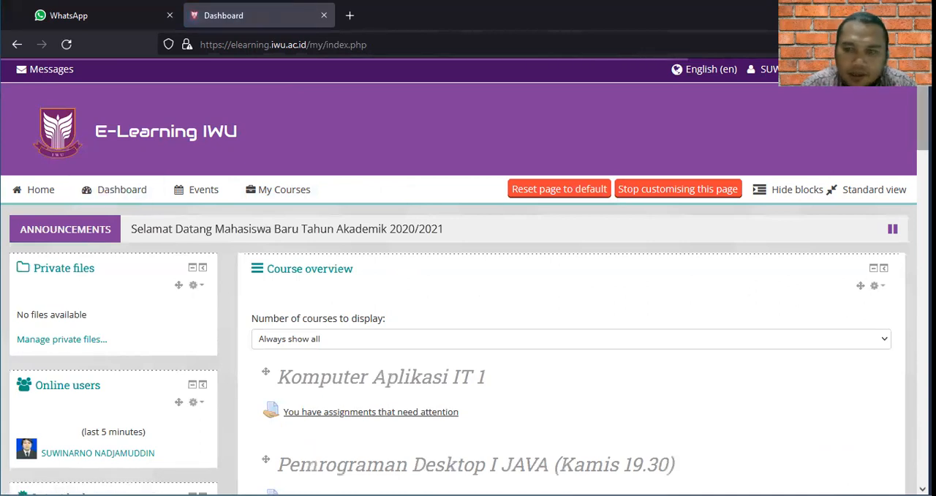
pyautogui.scroll(-6, 468, 293)
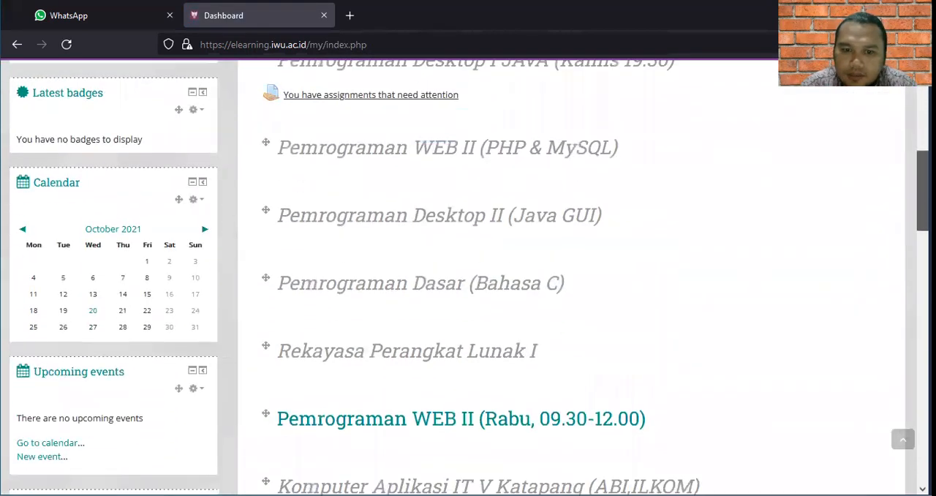
pyautogui.scroll(-10, 468, 293)
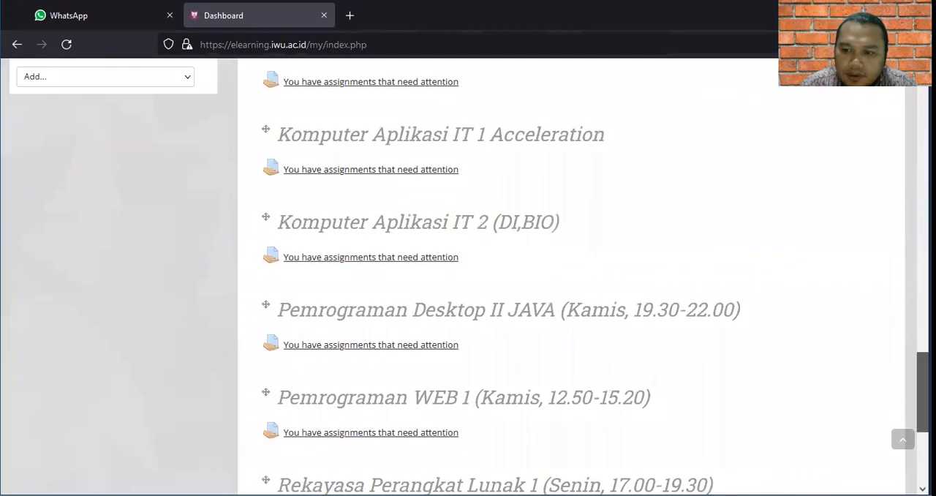
pyautogui.scroll(-4, 468, 293)
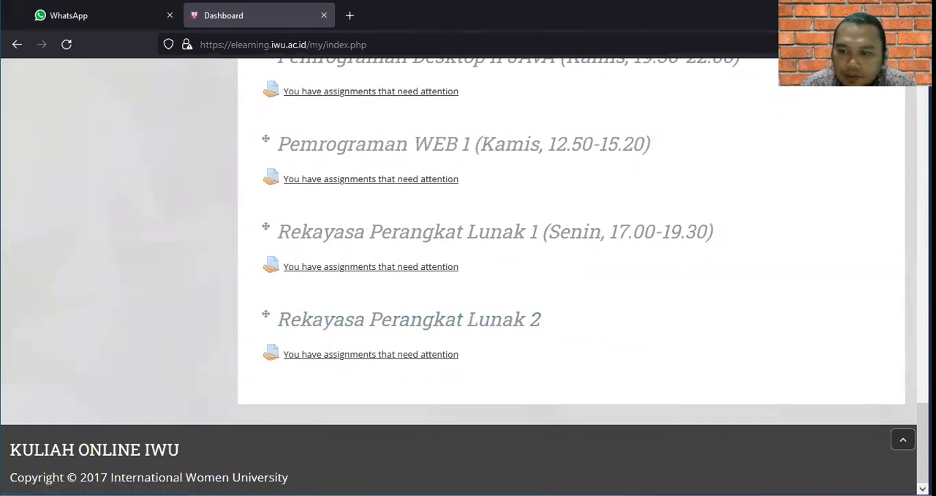
pyautogui.scroll(12, 922, 439)
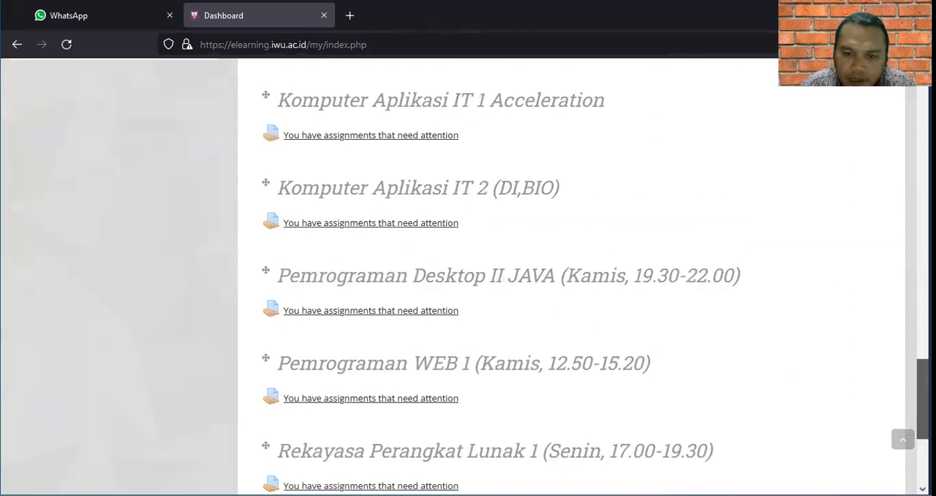
pyautogui.scroll(10, 571, 278)
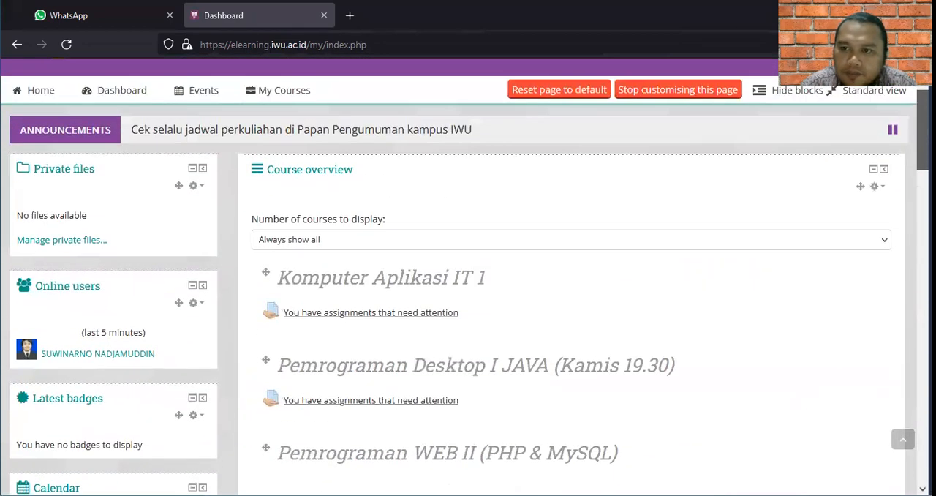
pyautogui.scroll(-15, 570, 278)
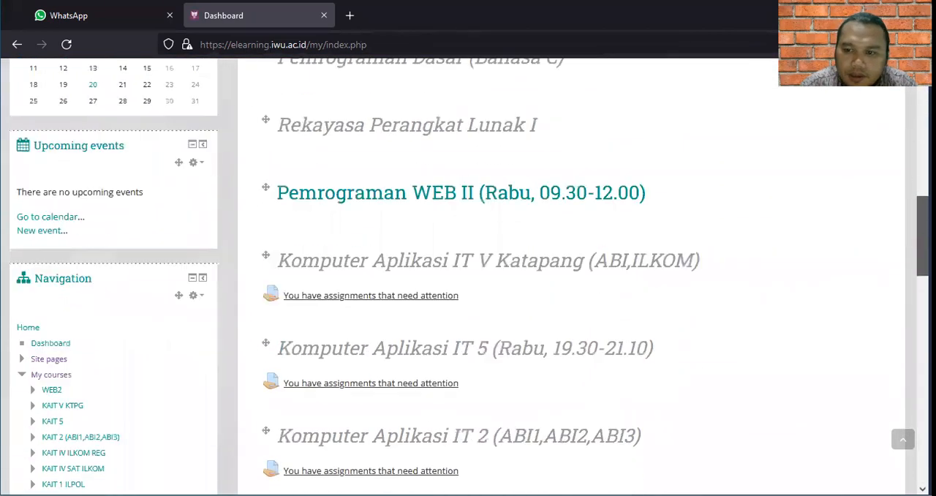
pyautogui.scroll(-3, 600, 294)
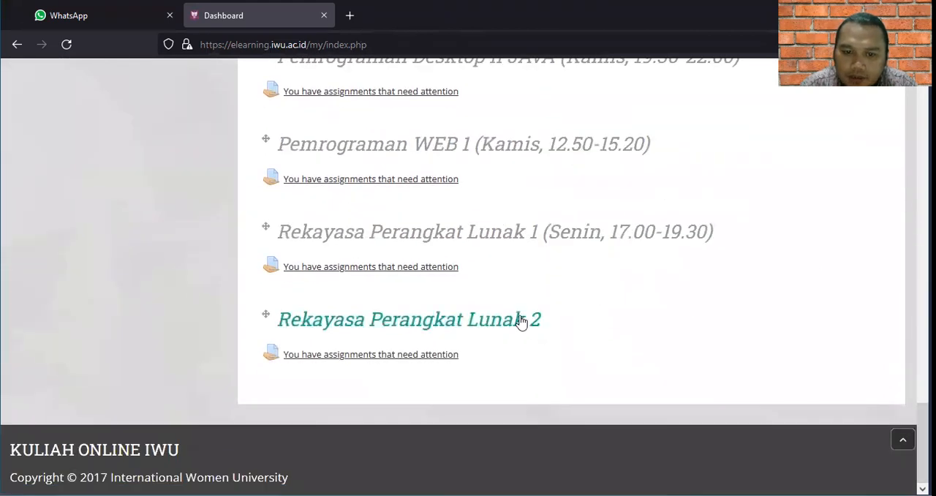
pyautogui.click(515, 330)
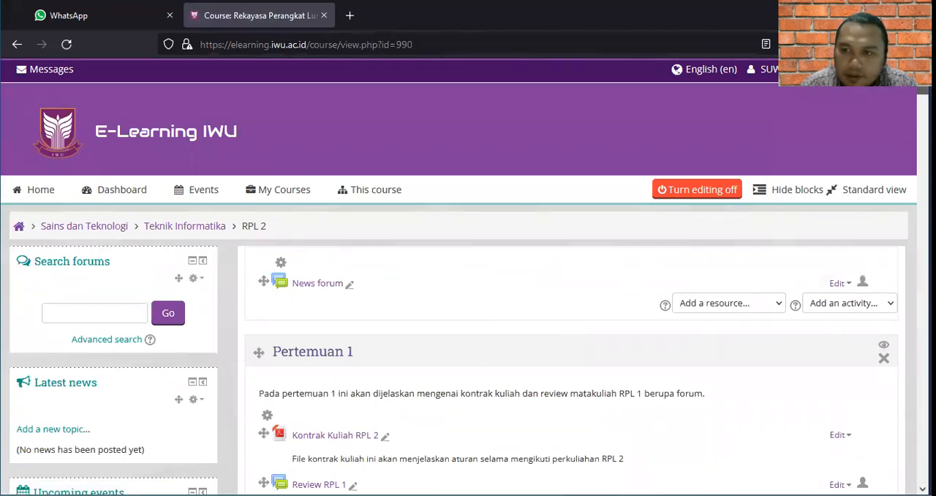
# Open the Rekayasa Perangkat Lunak 2 course's settings and examine the choices for its Visible option without changing it.
pyautogui.scroll(-15, 468, 292)
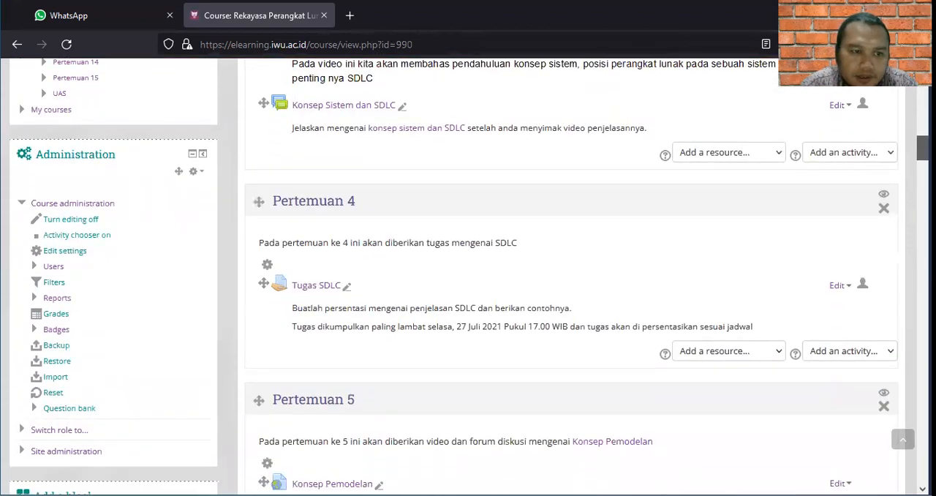
pyautogui.click(81, 257)
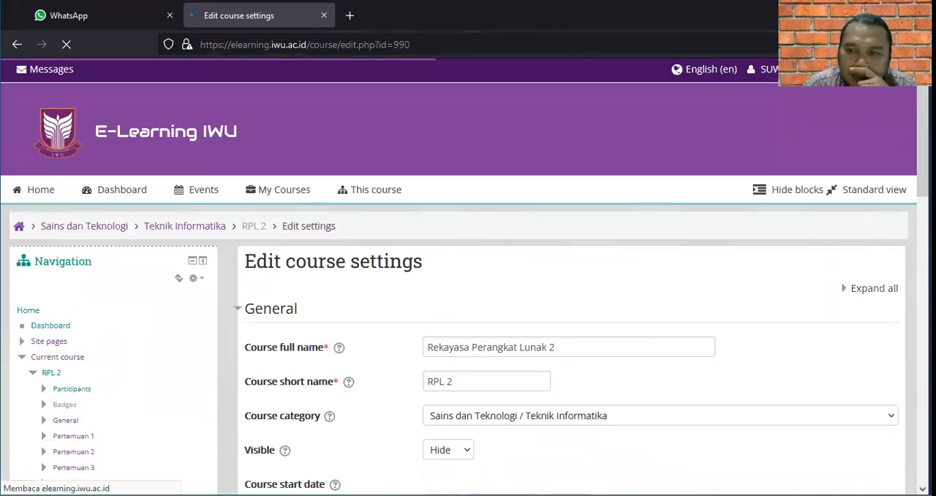
pyautogui.scroll(-2, 468, 293)
pyautogui.scroll(-3, 468, 292)
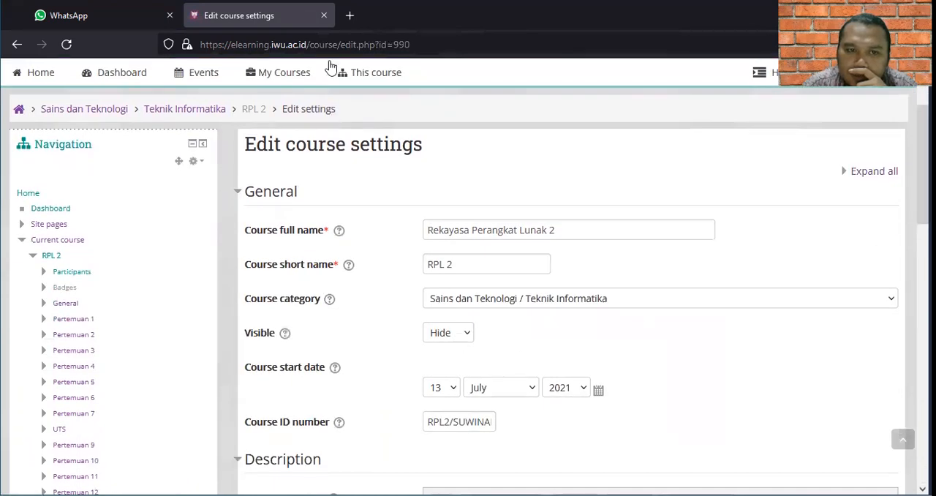
pyautogui.moveTo(274, 82)
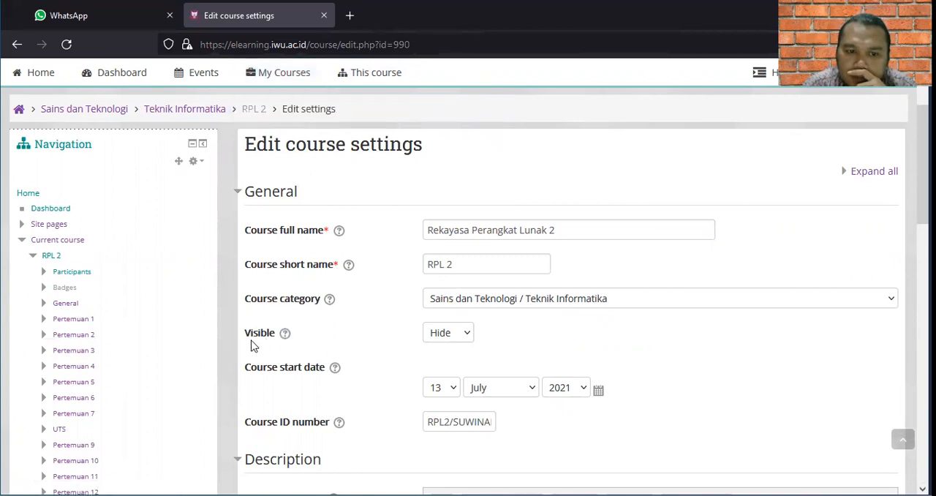
pyautogui.click(452, 342)
pyautogui.click(452, 342)
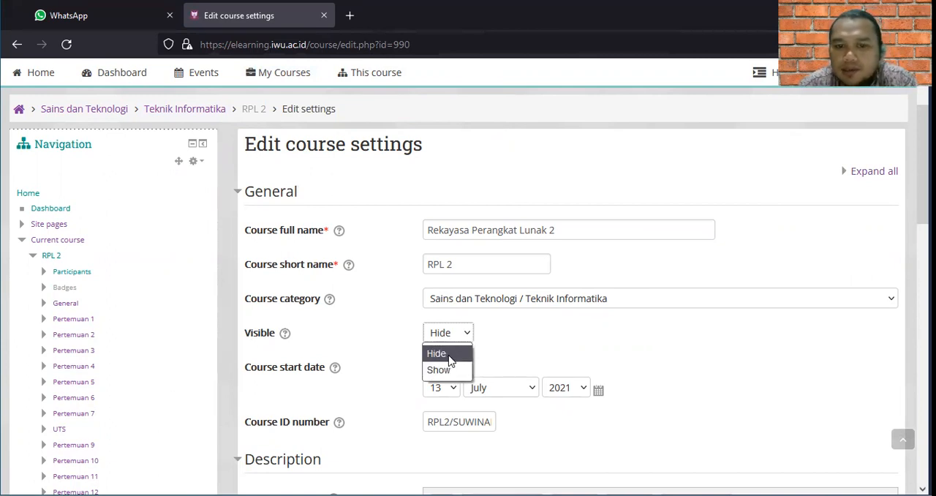
pyautogui.click(499, 344)
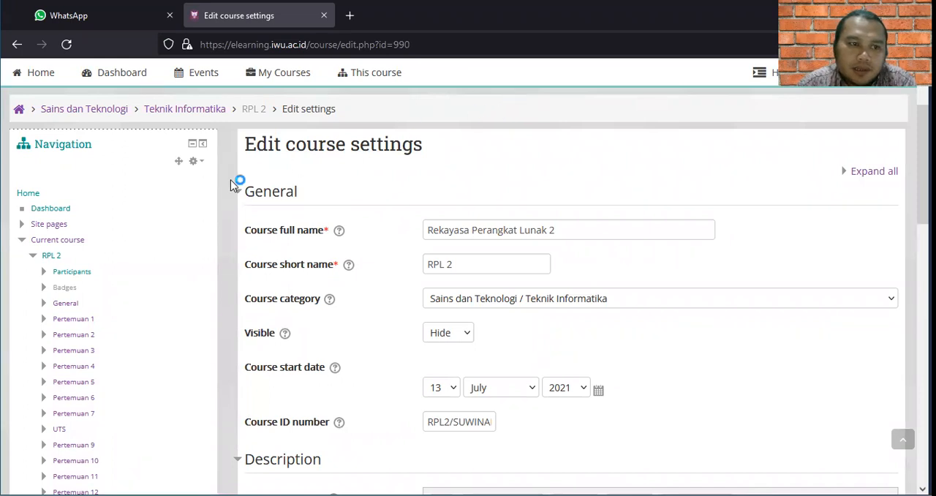
# Go to the e-learning home page and reopen the Pemrograman WEB II course.
pyautogui.click(28, 194)
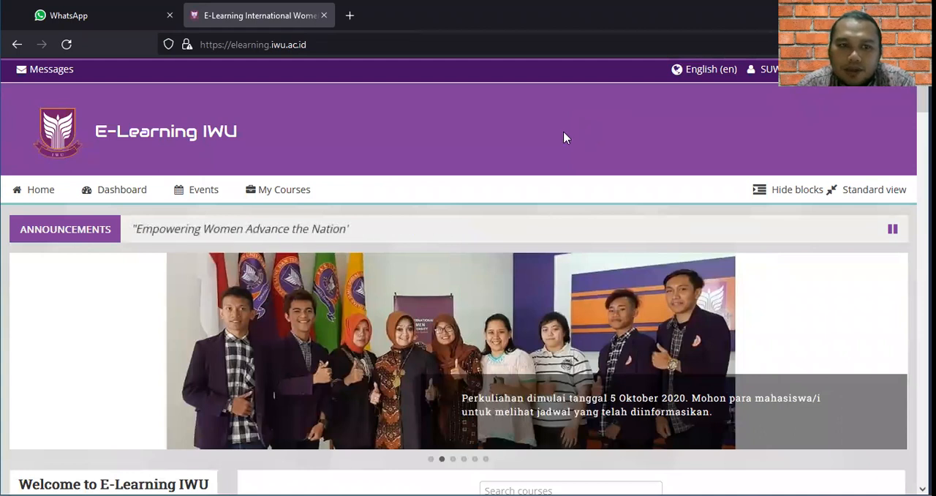
pyautogui.moveTo(259, 201)
pyautogui.click(271, 218)
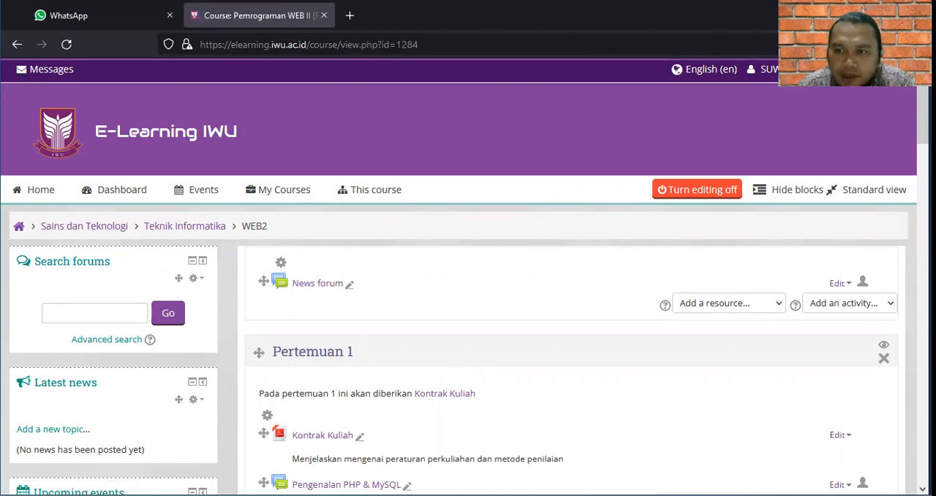
# Review the Pertemuan 1 section's contents and examine the resource types that can be added to it.
pyautogui.scroll(-5, 460, 241)
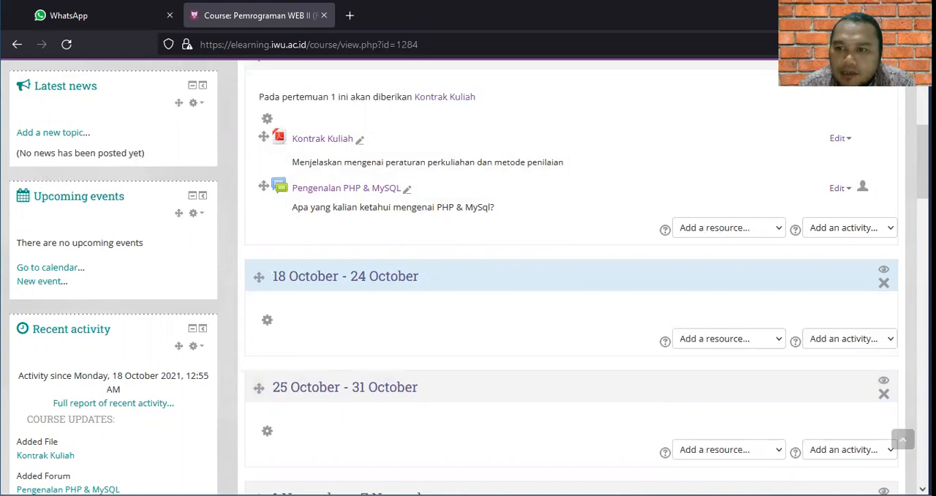
pyautogui.moveTo(923, 162); pyautogui.dragTo(923, 106)
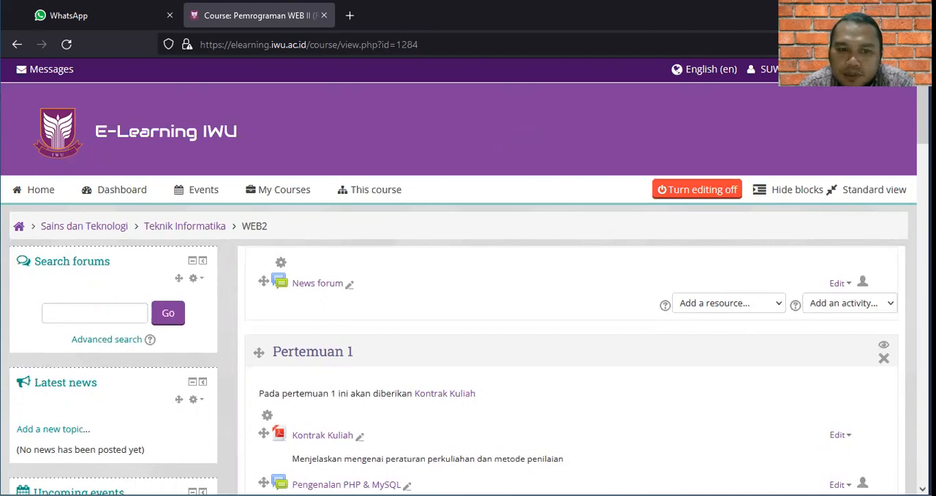
pyautogui.scroll(-3, 721, 126)
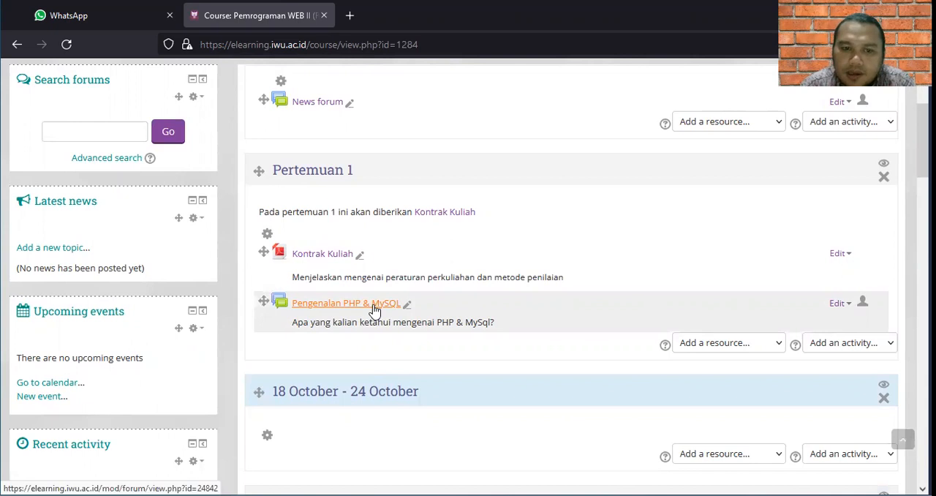
pyautogui.click(725, 349)
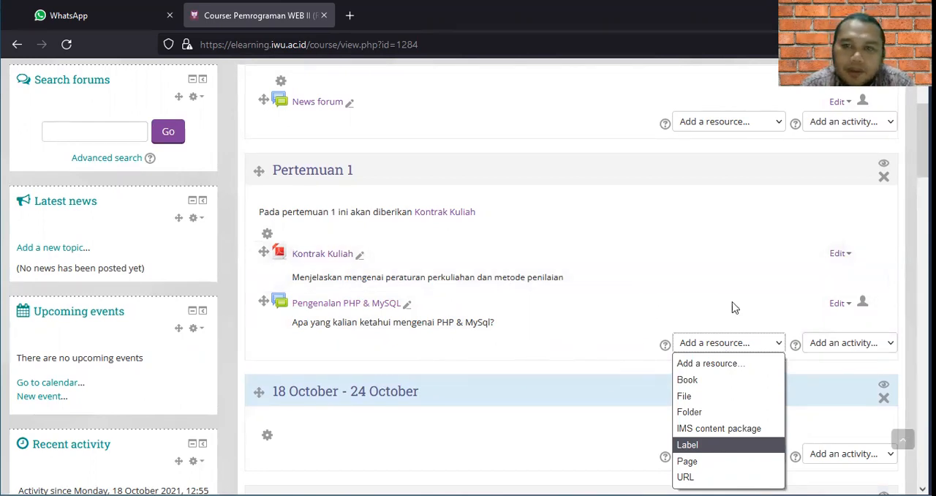
pyautogui.moveTo(924, 144); pyautogui.dragTo(923, 108)
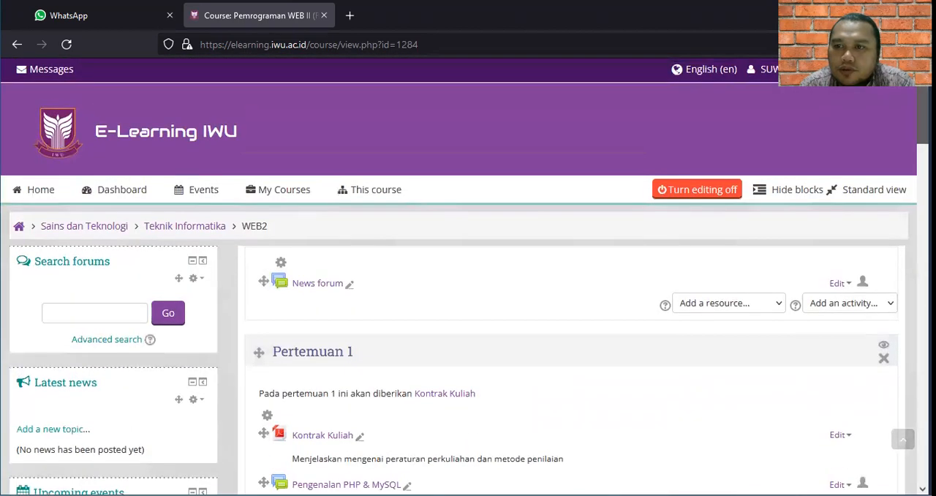